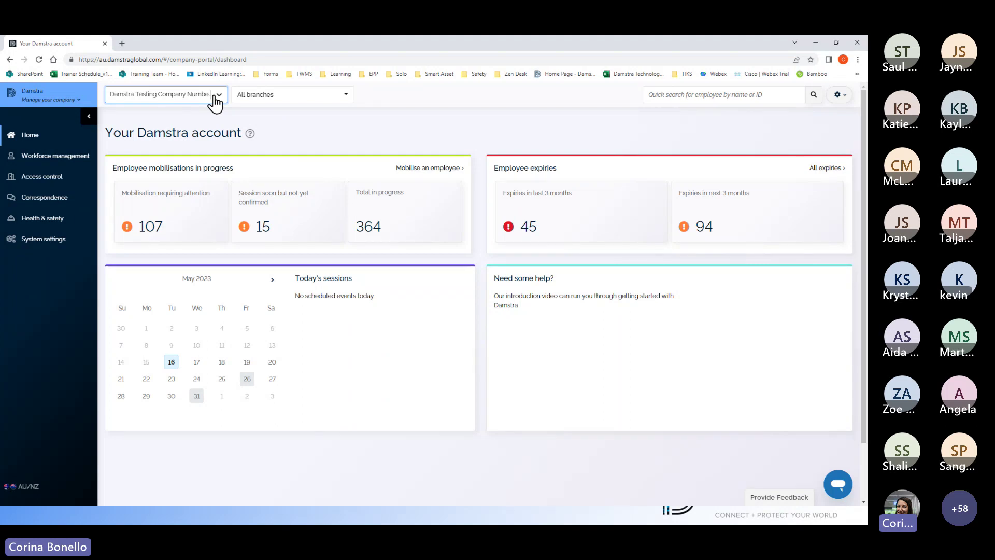
Step: Switch from the portal to the slide deck and advance to the Employee Profile slide
{"action": "left_click", "coordinate": [216, 96]}
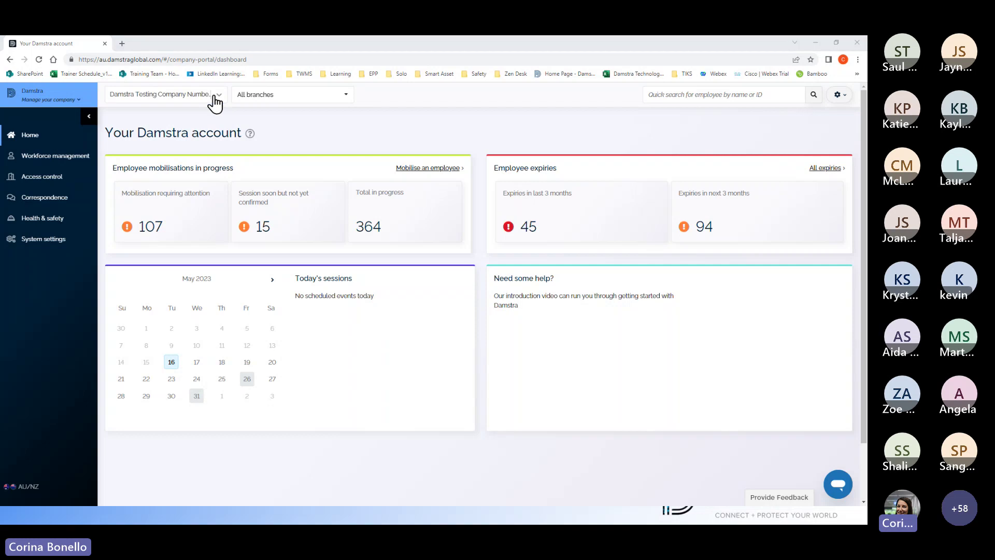
{"action": "key", "text": "alt+Tab"}
{"action": "key", "text": "Right"}
{"action": "key", "text": "Right"}
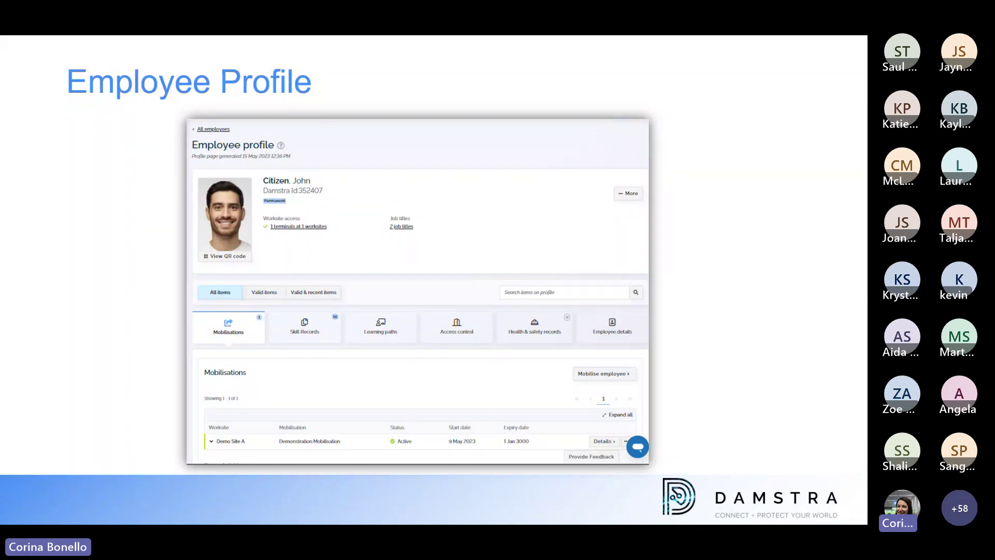
Step: Bring back the live dashboard showing 45 recent and 94 upcoming employee expiries
{"action": "key", "text": "alt+Tab"}
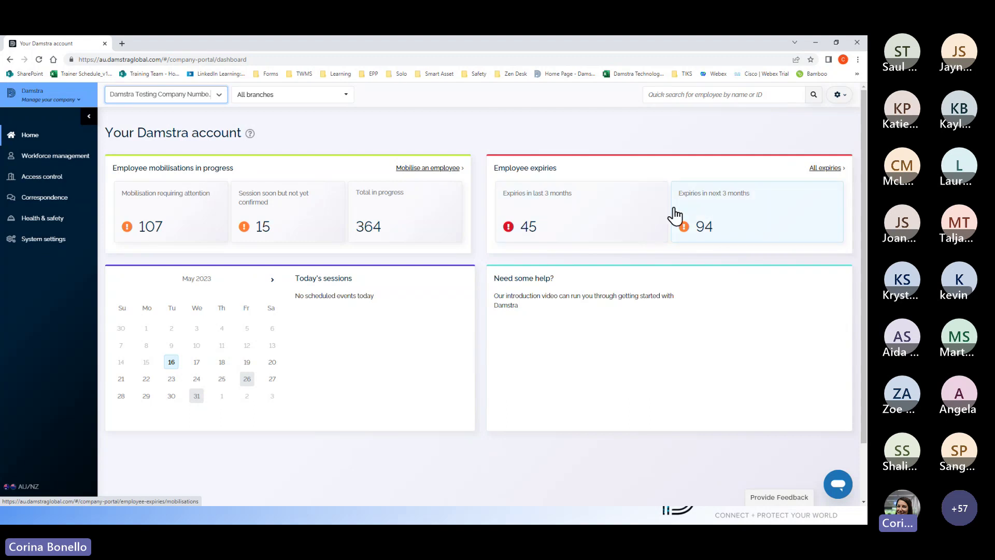
{"action": "left_click", "coordinate": [55, 157]}
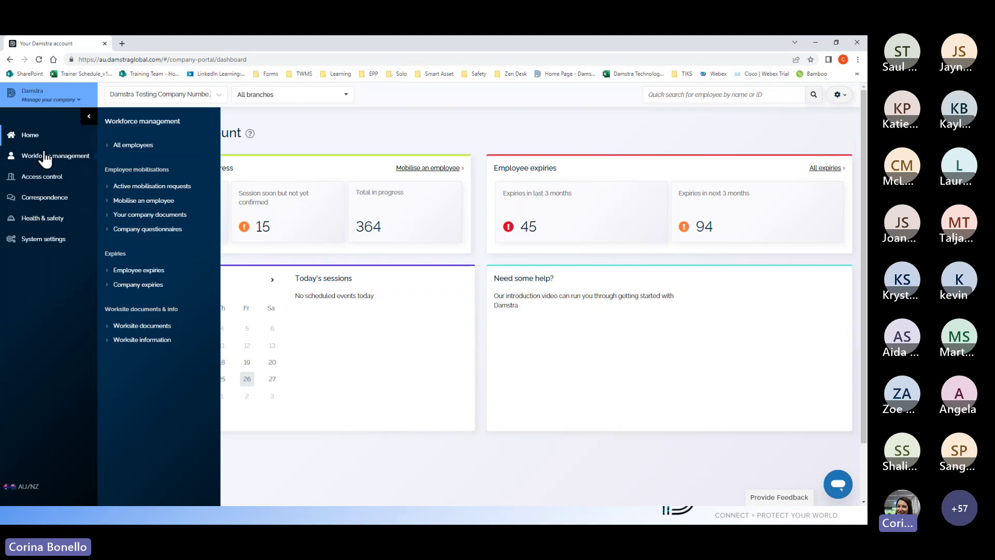
{"action": "left_click", "coordinate": [136, 148]}
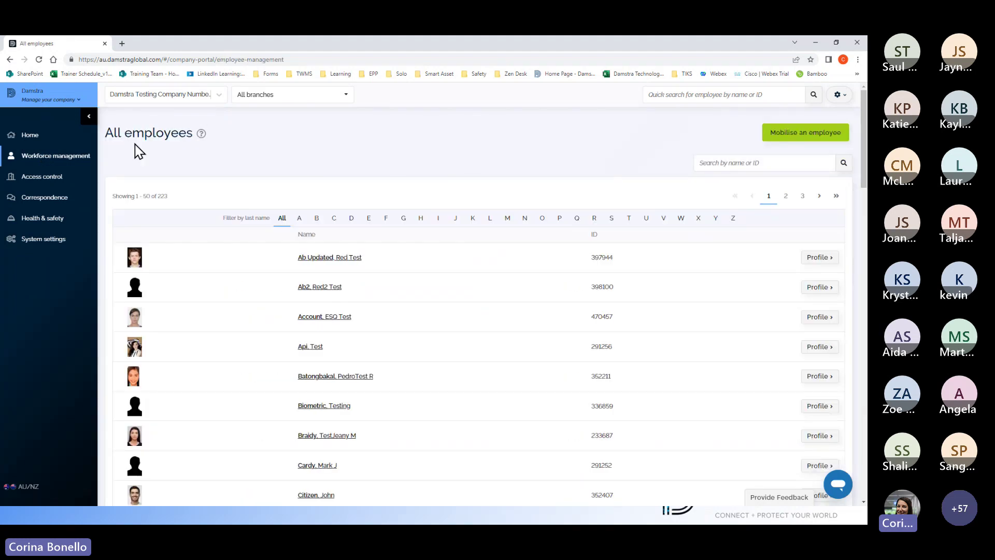
{"action": "scroll", "coordinate": [507, 293], "scroll_direction": "down", "scroll_amount": 5}
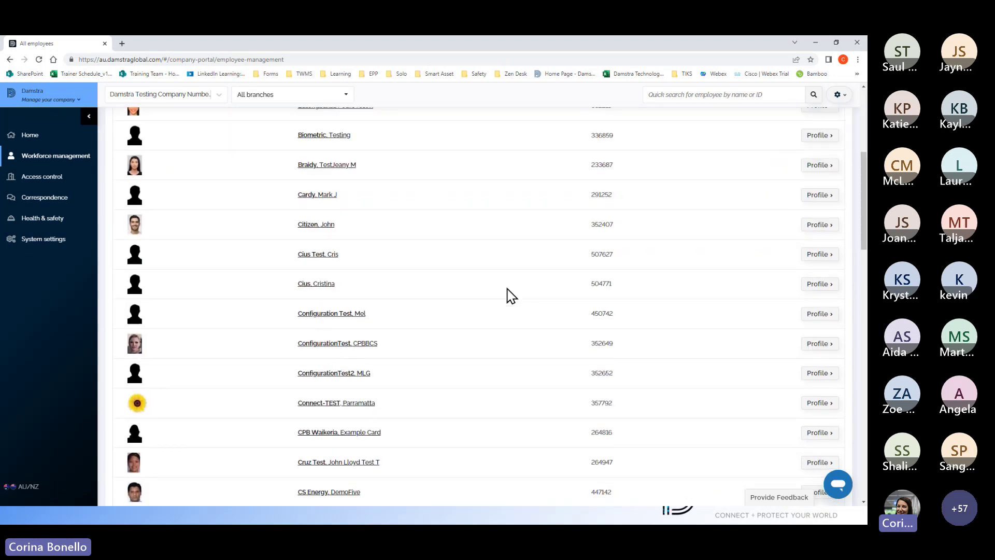
{"action": "scroll", "coordinate": [511, 296], "scroll_direction": "up", "scroll_amount": 5}
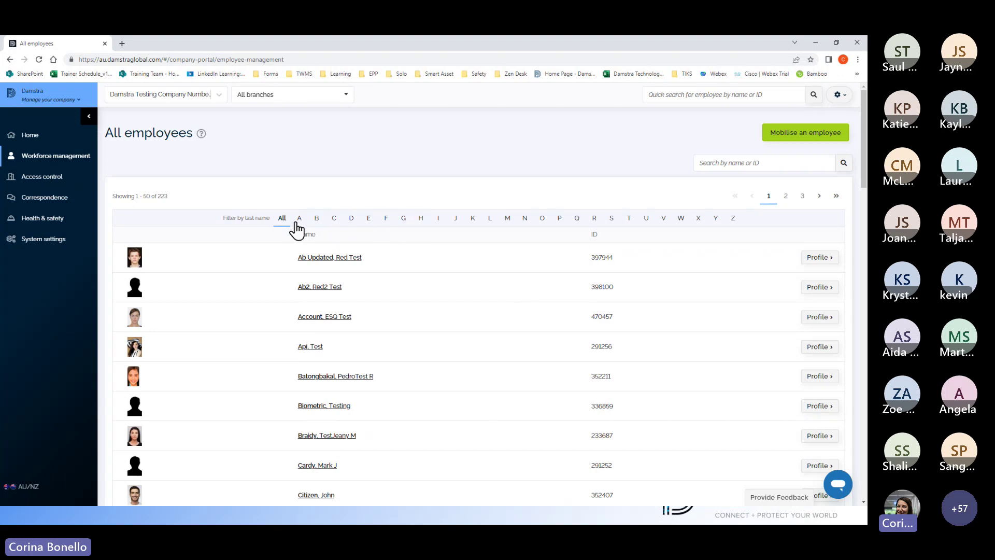
{"action": "left_click", "coordinate": [334, 217]}
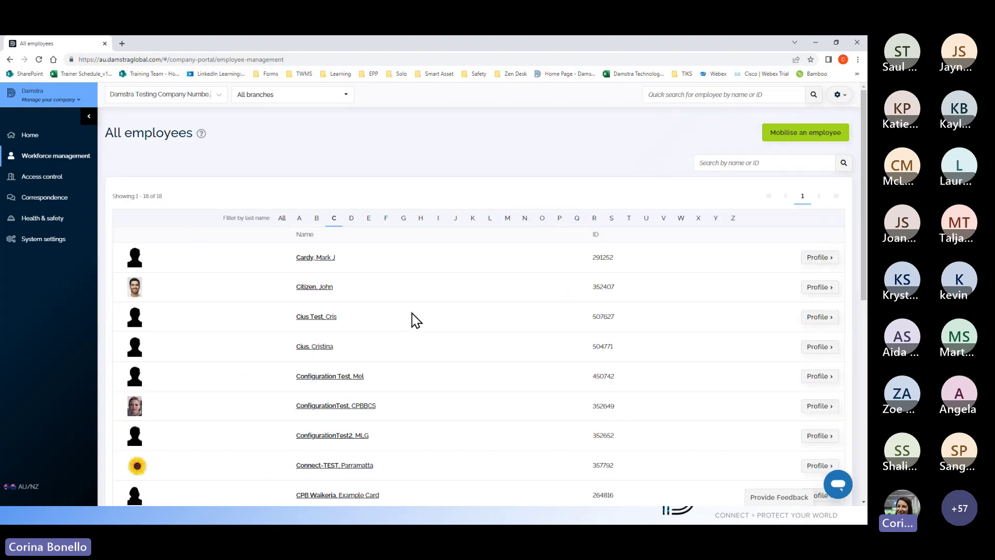
{"action": "left_click", "coordinate": [702, 160]}
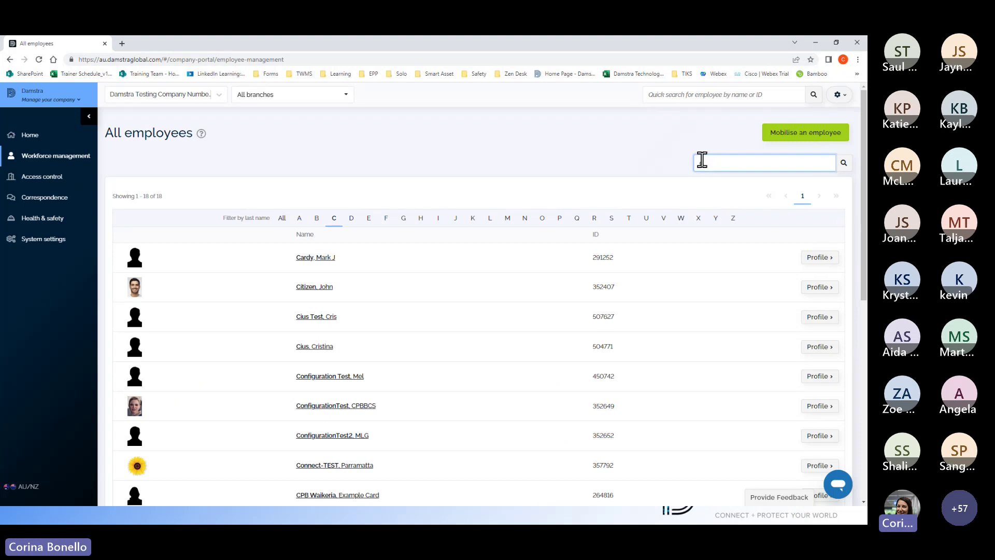
{"action": "type", "text": "cit"}
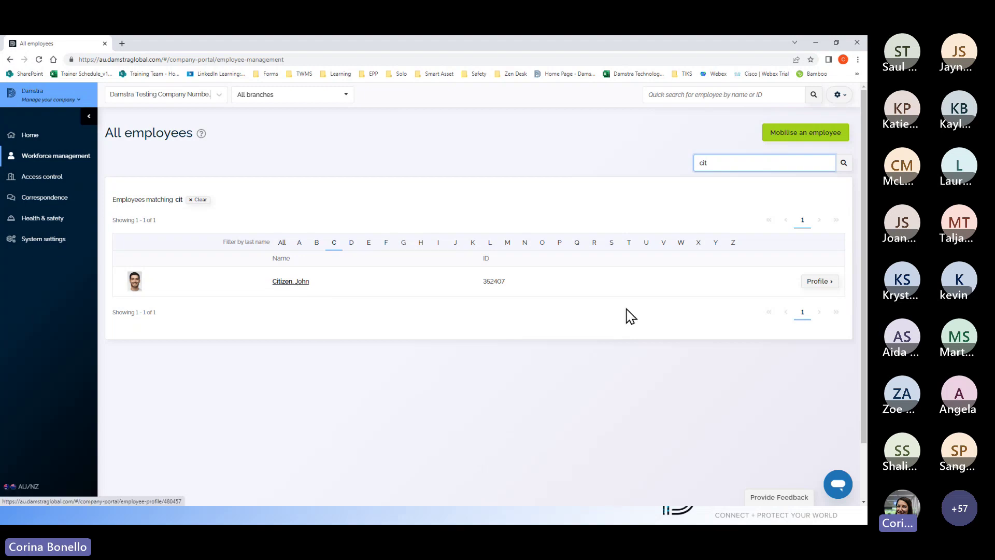
Step: Open the matching employee's profile from the search result
{"action": "left_click", "coordinate": [818, 281]}
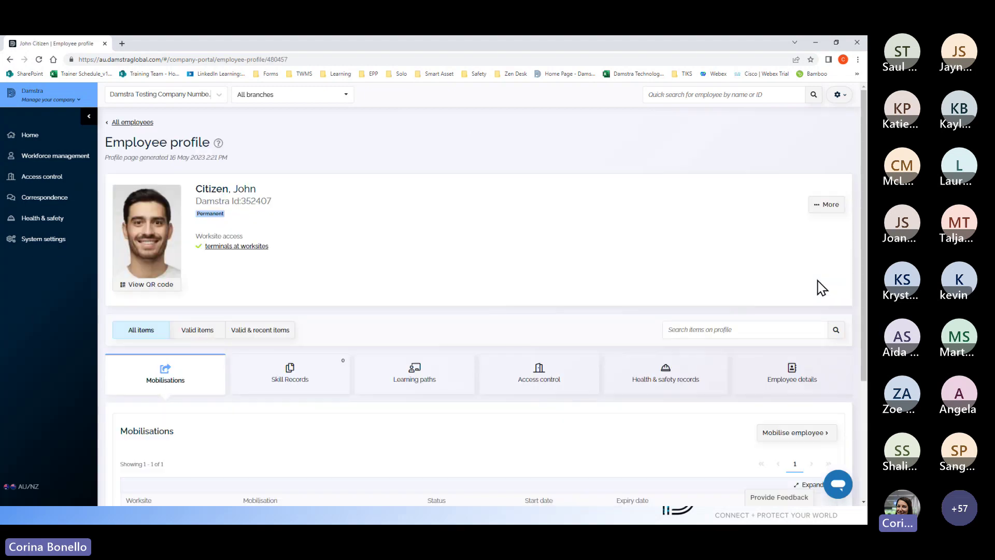
{"action": "scroll", "coordinate": [622, 271], "scroll_direction": "down", "scroll_amount": 3}
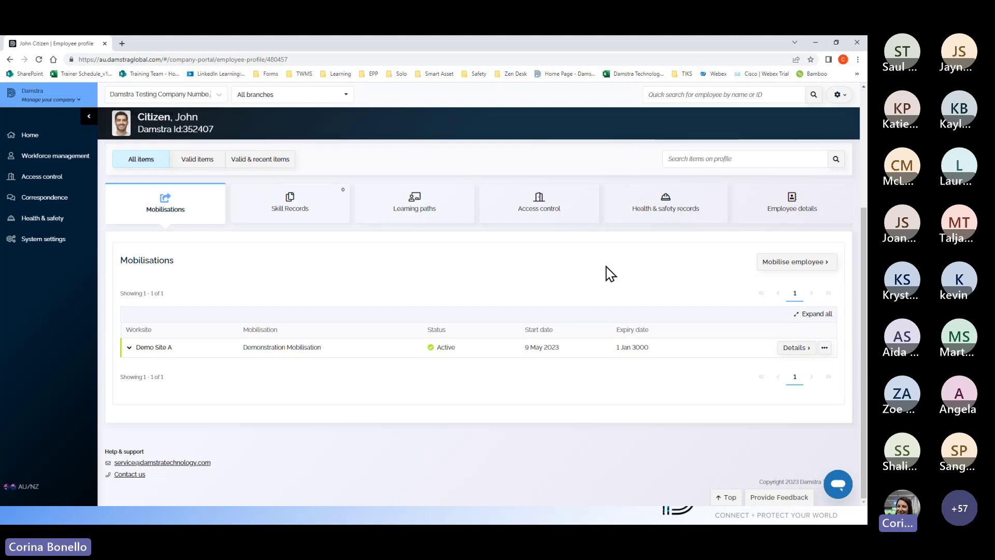
{"action": "scroll", "coordinate": [611, 273], "scroll_direction": "up", "scroll_amount": 3}
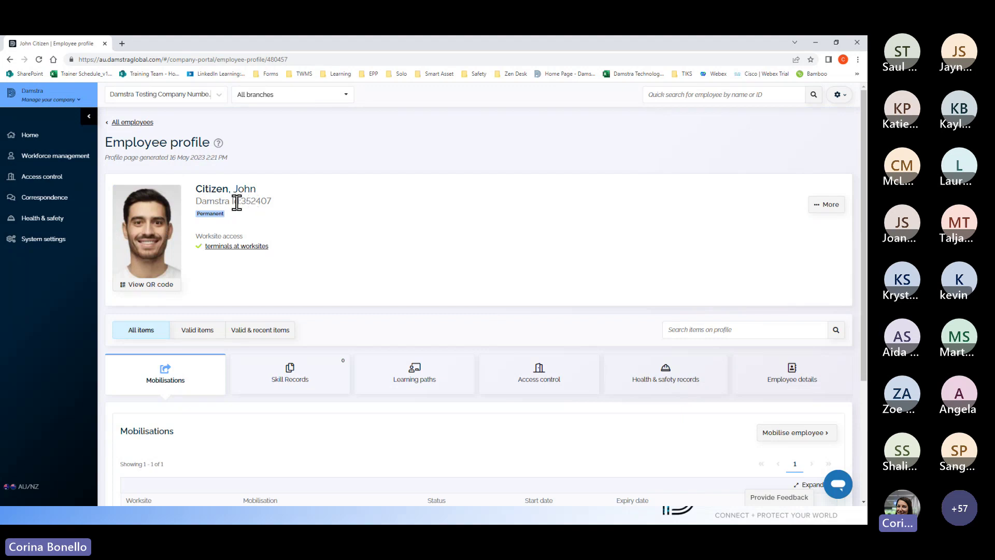
{"action": "scroll", "coordinate": [409, 242], "scroll_direction": "down", "scroll_amount": 3}
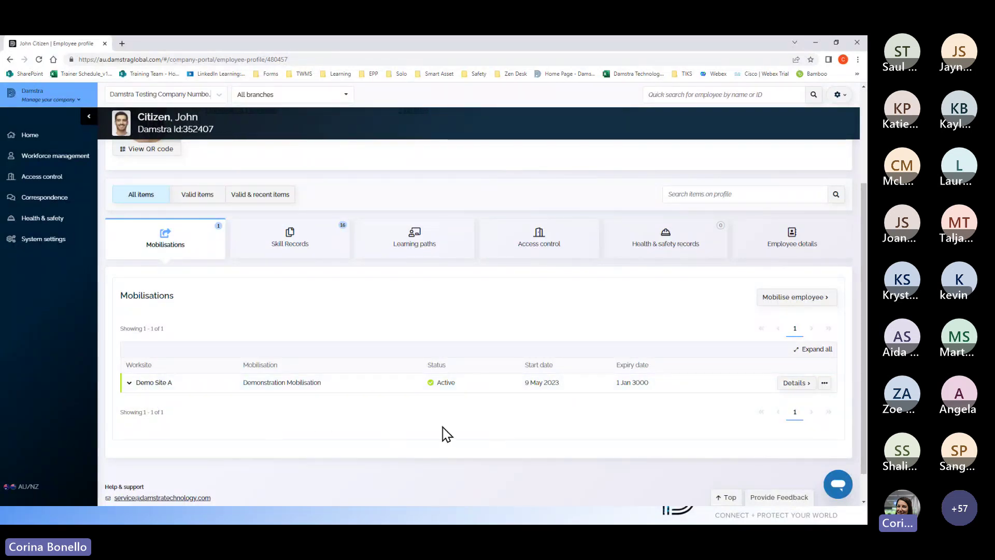
Step: Expand the Demo Site A mobilisation to show its details, expiring 1 Jan 3000
{"action": "left_click", "coordinate": [129, 384]}
{"action": "scroll", "coordinate": [269, 364], "scroll_direction": "down", "scroll_amount": 3}
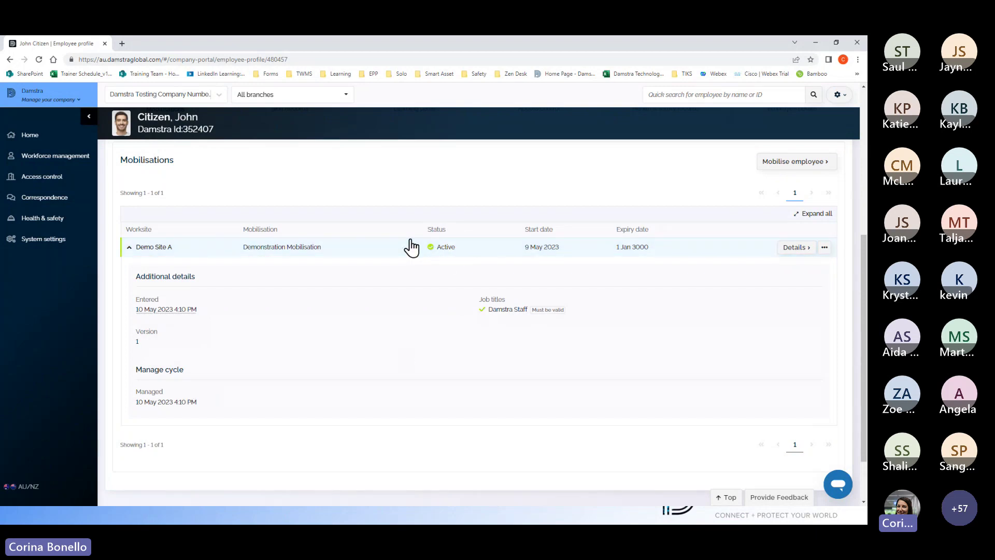
{"action": "scroll", "coordinate": [438, 280], "scroll_direction": "up", "scroll_amount": 1}
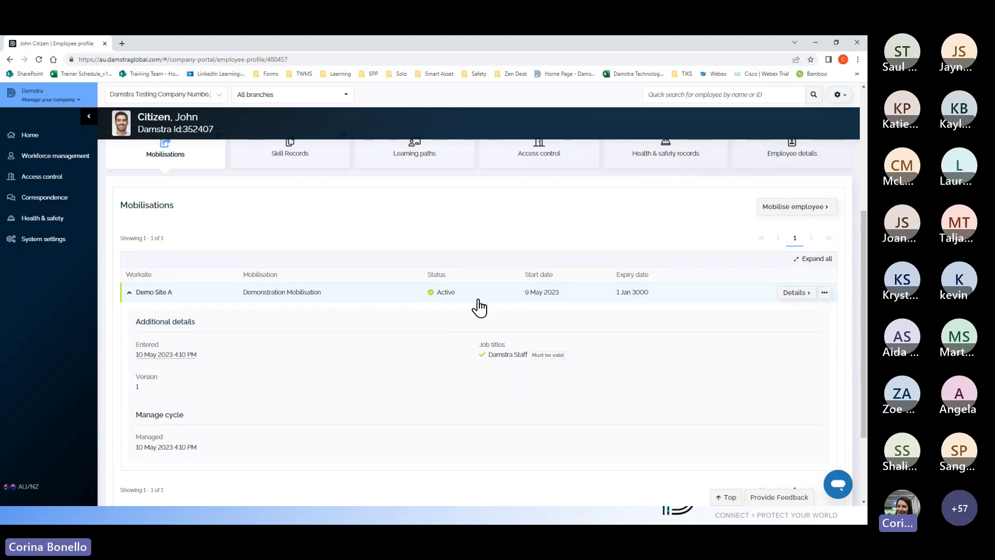
{"action": "scroll", "coordinate": [479, 308], "scroll_direction": "up", "scroll_amount": 2}
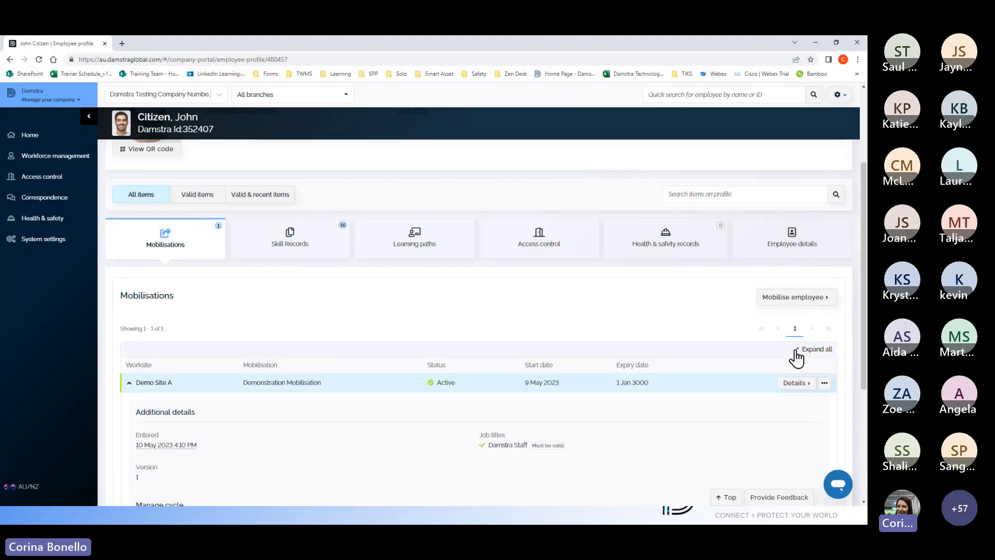
{"action": "left_click", "coordinate": [793, 386]}
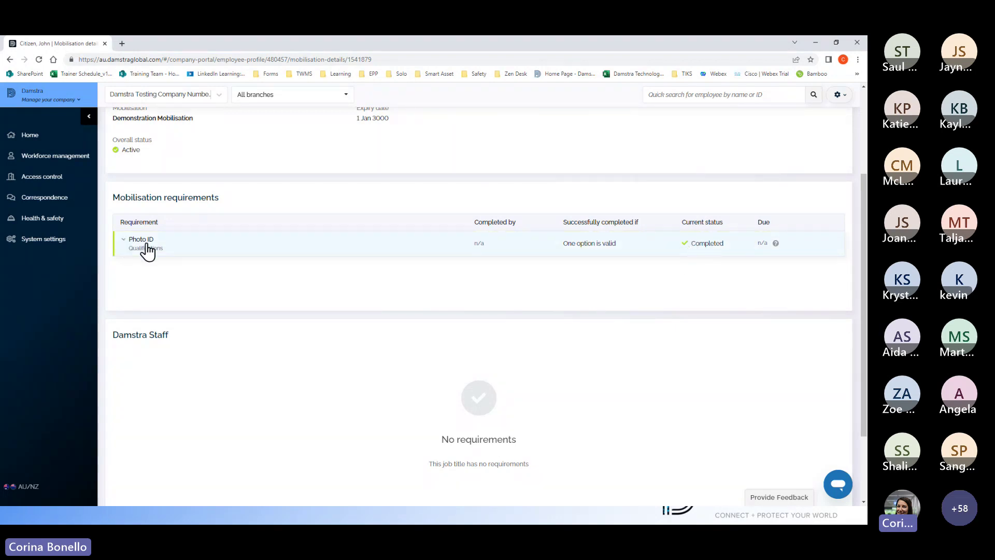
{"action": "left_click", "coordinate": [123, 242]}
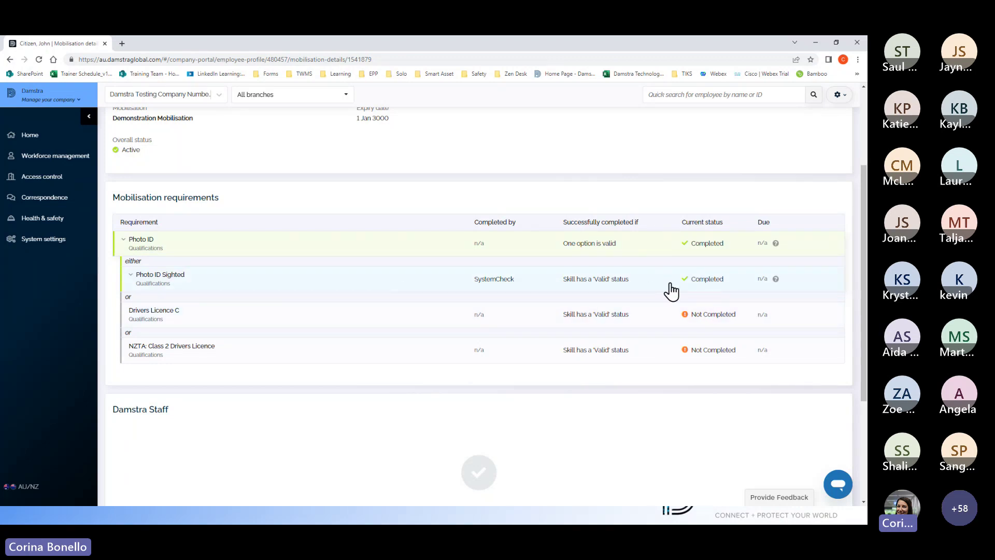
{"action": "left_click", "coordinate": [122, 240]}
{"action": "scroll", "coordinate": [273, 261], "scroll_direction": "up", "scroll_amount": 3}
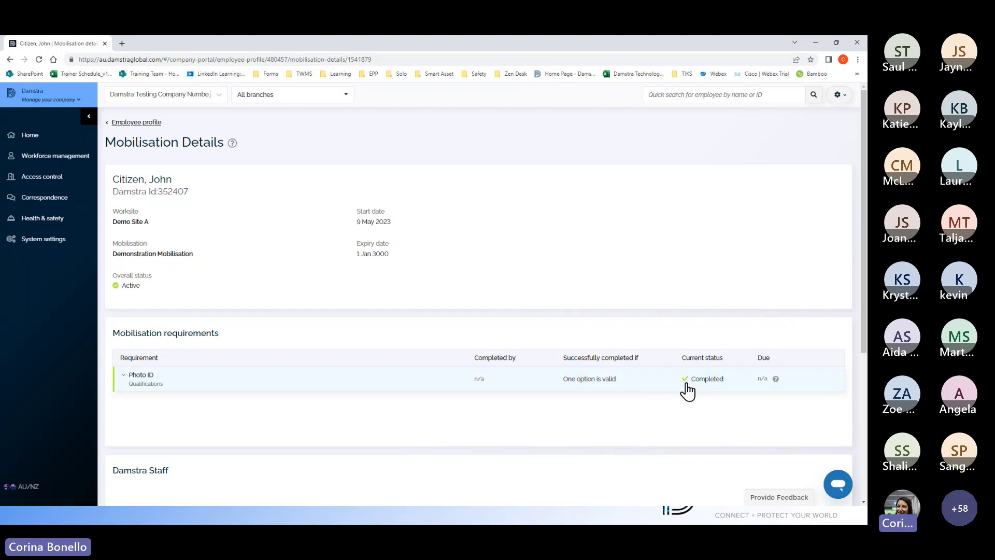
{"action": "left_click", "coordinate": [134, 123]}
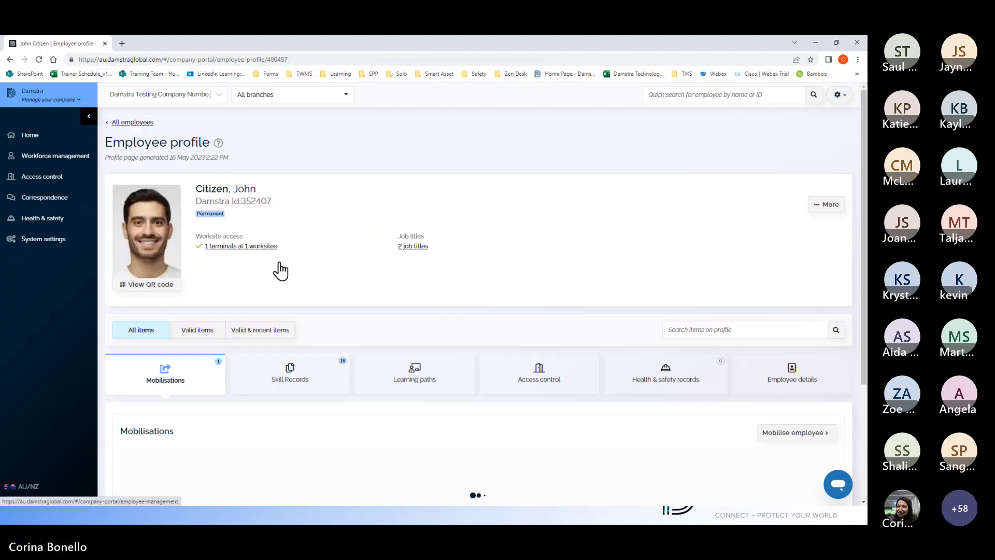
{"action": "scroll", "coordinate": [295, 295], "scroll_direction": "down", "scroll_amount": 3}
{"action": "left_click", "coordinate": [293, 248]}
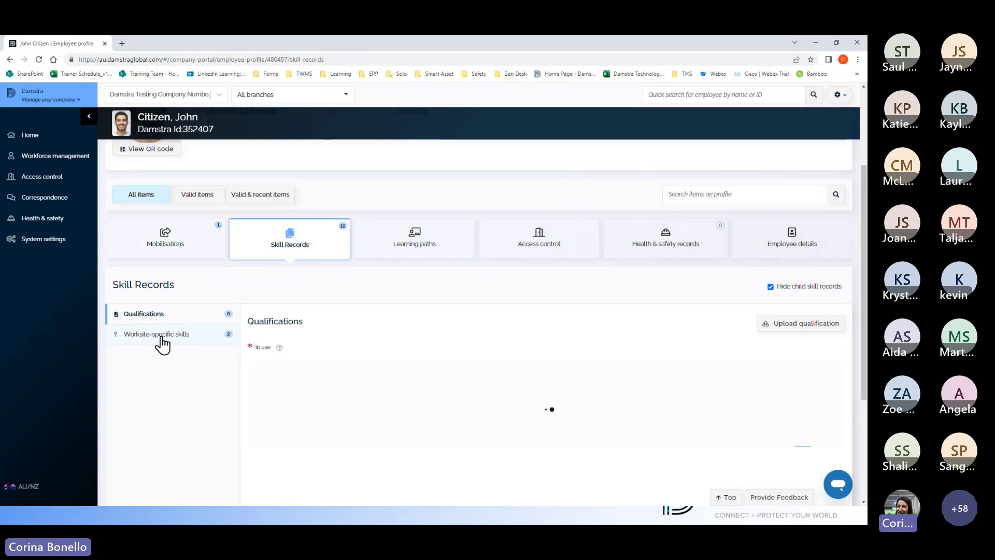
{"action": "scroll", "coordinate": [340, 373], "scroll_direction": "down", "scroll_amount": 3}
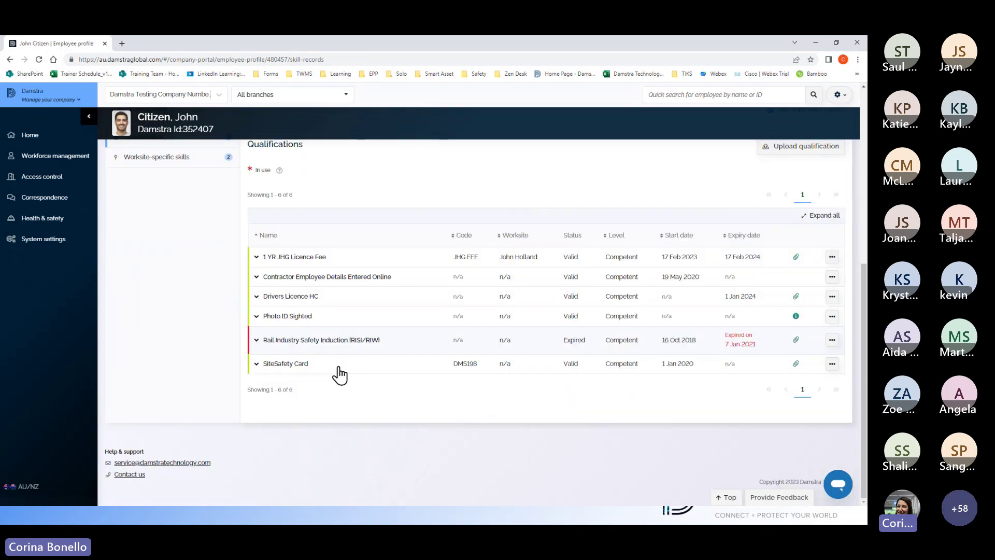
{"action": "scroll", "coordinate": [344, 372], "scroll_direction": "up", "scroll_amount": 1}
{"action": "scroll", "coordinate": [332, 367], "scroll_direction": "down", "scroll_amount": 1}
{"action": "scroll", "coordinate": [411, 344], "scroll_direction": "up", "scroll_amount": 2}
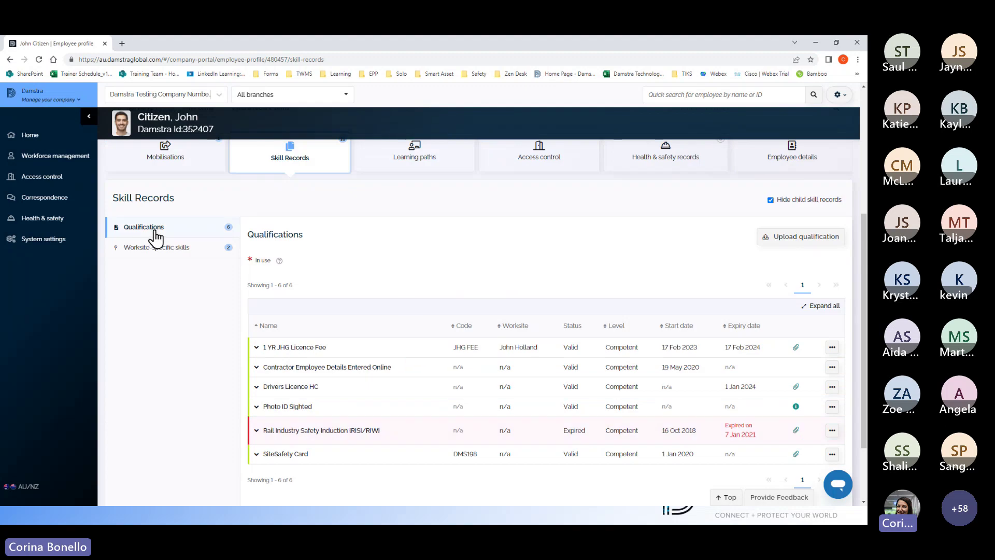
{"action": "left_click", "coordinate": [167, 250]}
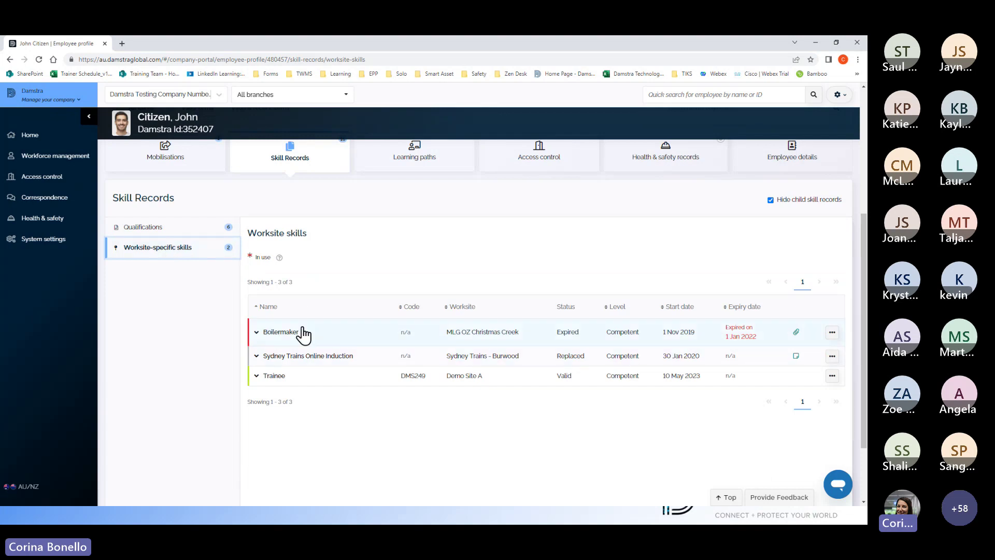
{"action": "left_click", "coordinate": [160, 229]}
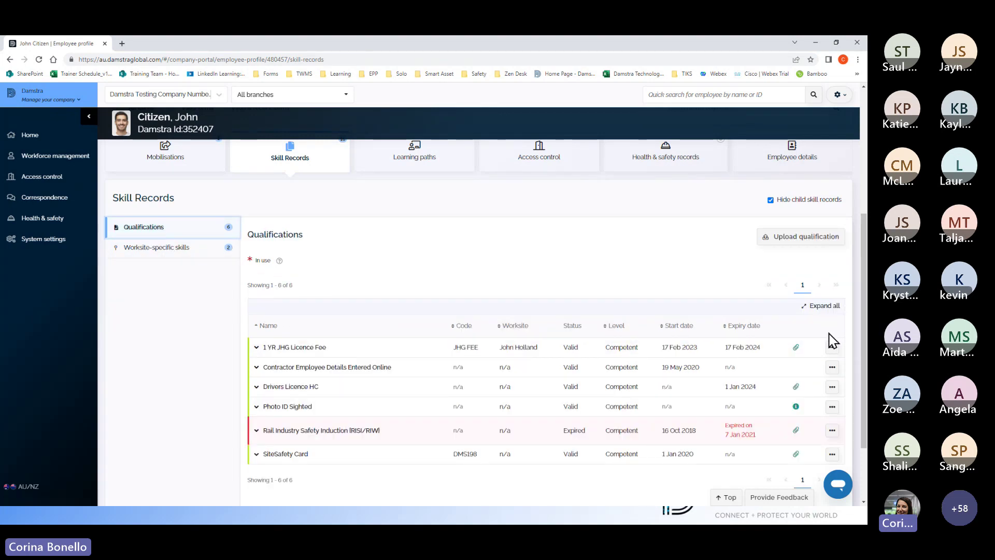
{"action": "scroll", "coordinate": [832, 340], "scroll_direction": "up", "scroll_amount": 3}
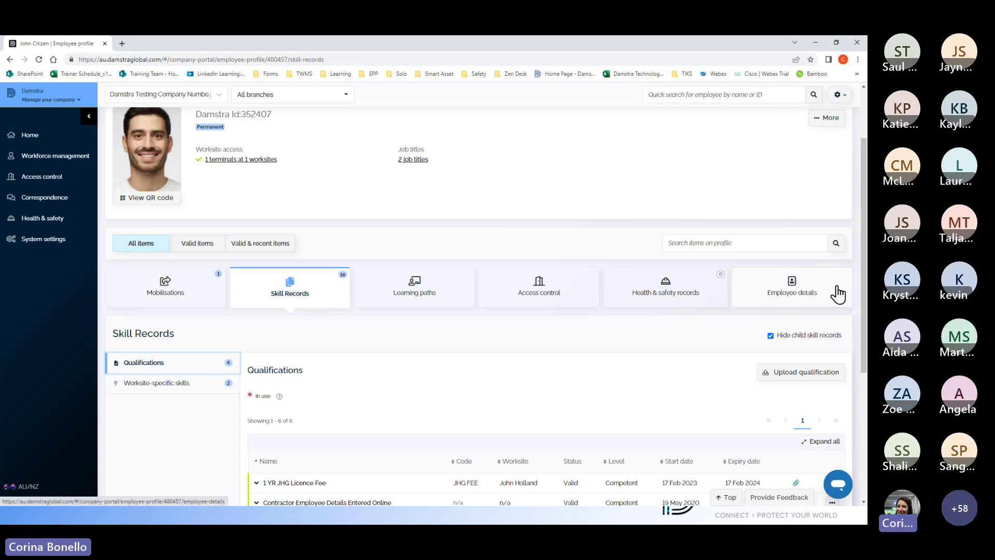
Step: Show the employee's personal and contact details on the Employee details tab
{"action": "left_click", "coordinate": [792, 293]}
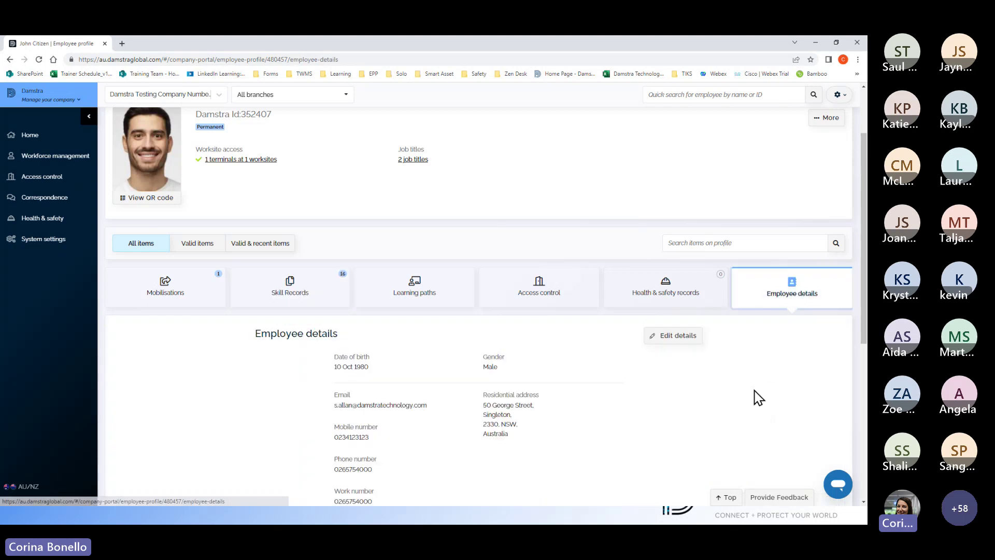
{"action": "scroll", "coordinate": [758, 398], "scroll_direction": "down", "scroll_amount": 5}
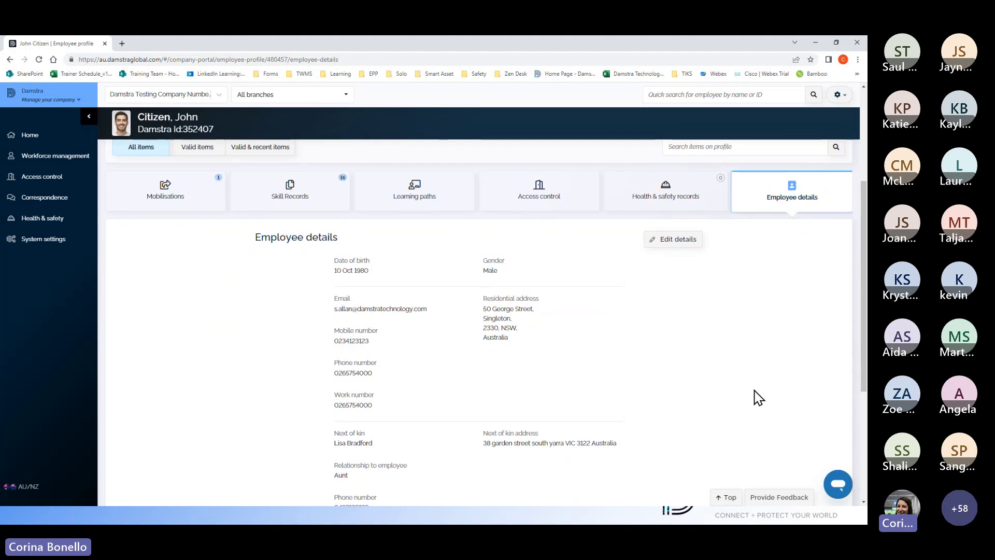
{"action": "scroll", "coordinate": [759, 398], "scroll_direction": "up", "scroll_amount": 3}
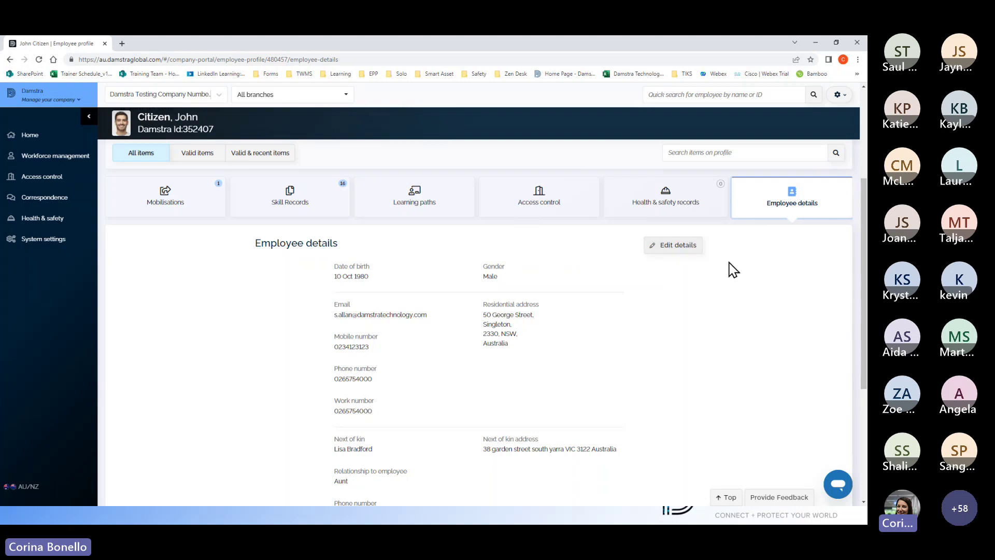
Step: Open Edit details and review the personal, contact, next-of-kin and employment fields
{"action": "left_click", "coordinate": [669, 250]}
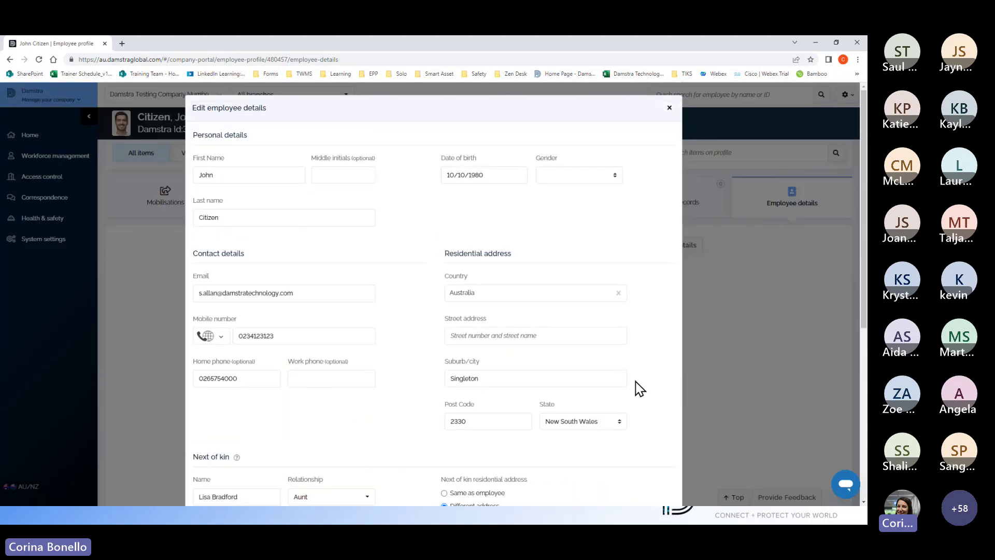
{"action": "scroll", "coordinate": [636, 383], "scroll_direction": "down", "scroll_amount": 6}
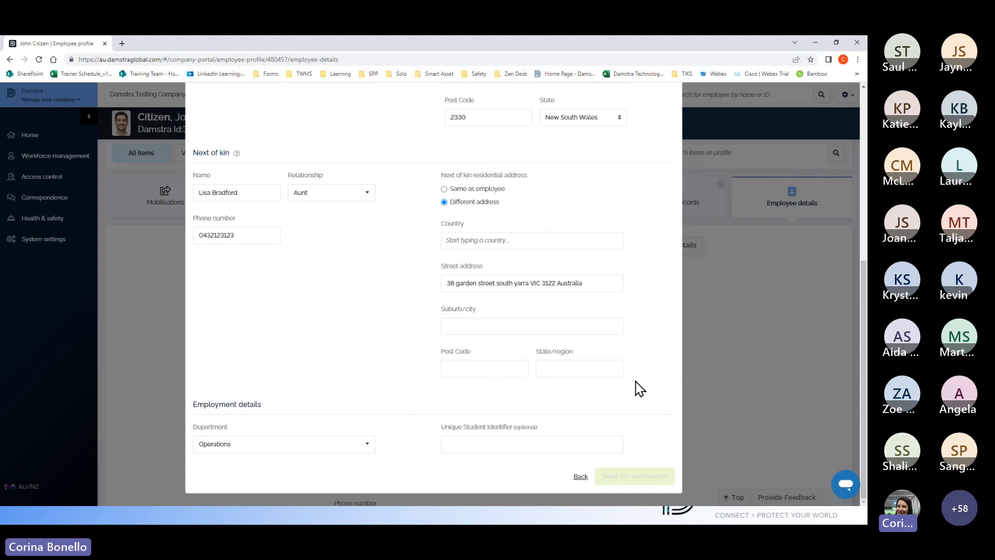
{"action": "scroll", "coordinate": [638, 388], "scroll_direction": "up", "scroll_amount": 6}
{"action": "scroll", "coordinate": [393, 304], "scroll_direction": "down", "scroll_amount": 6}
{"action": "scroll", "coordinate": [641, 396], "scroll_direction": "up", "scroll_amount": 3}
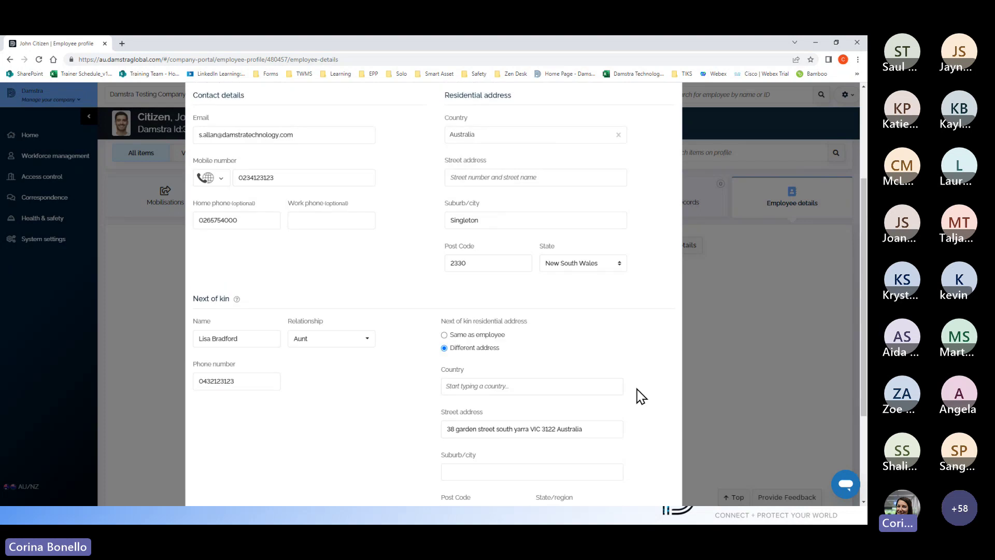
{"action": "scroll", "coordinate": [642, 397], "scroll_direction": "up", "scroll_amount": 3}
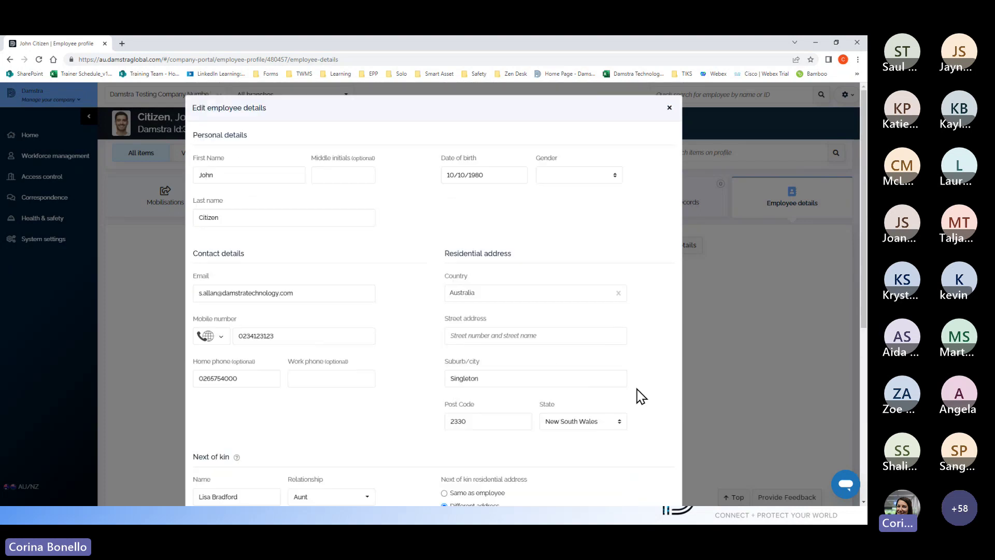
Step: Close the edit form unsaved, open More > Remove from company, then cancel the removal
{"action": "left_click", "coordinate": [669, 108]}
{"action": "scroll", "coordinate": [573, 350], "scroll_direction": "up", "scroll_amount": 3}
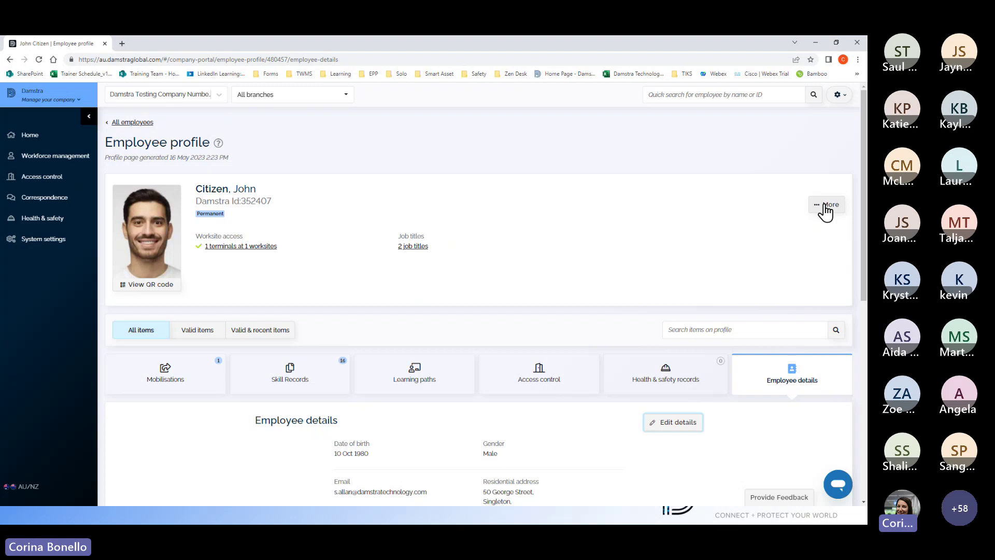
{"action": "left_click", "coordinate": [826, 205]}
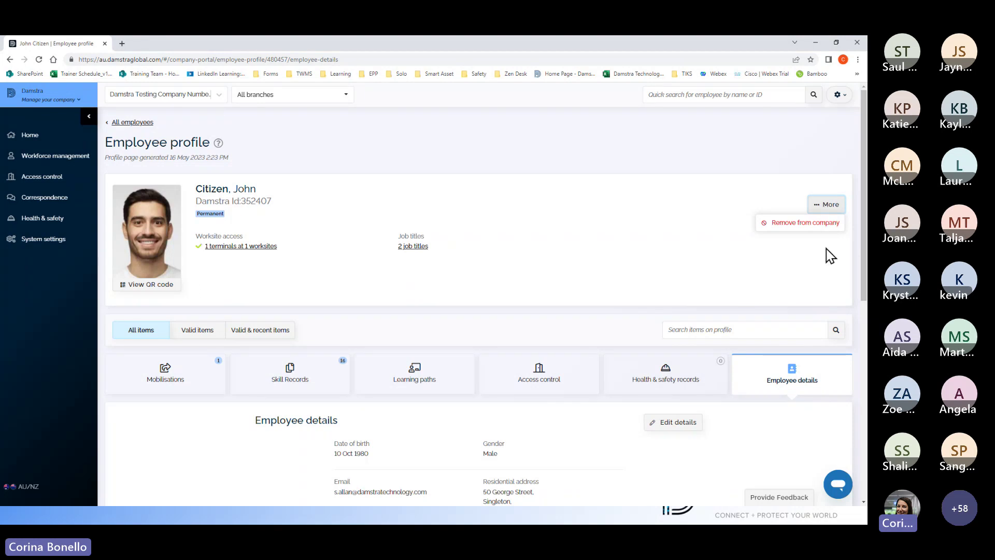
{"action": "left_click", "coordinate": [787, 229]}
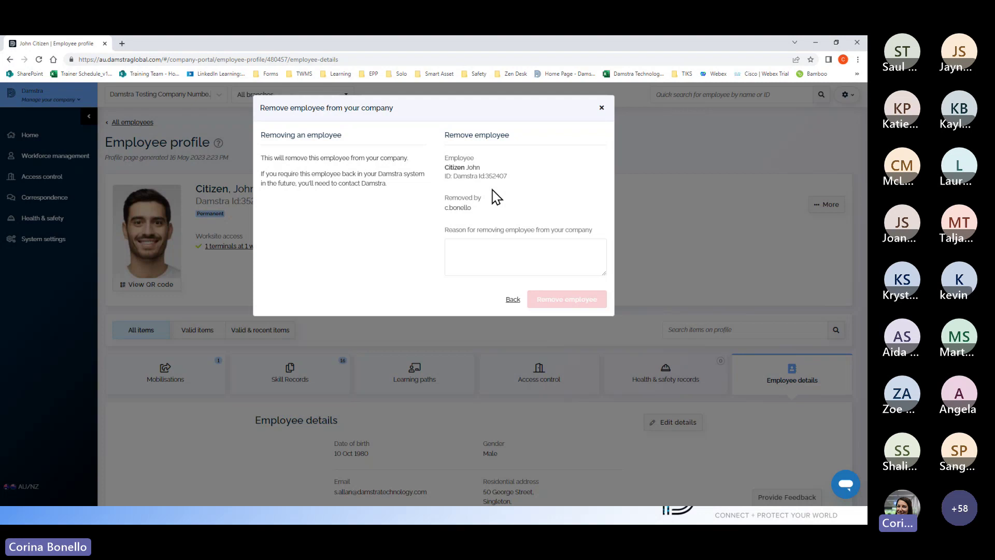
{"action": "left_click", "coordinate": [601, 108]}
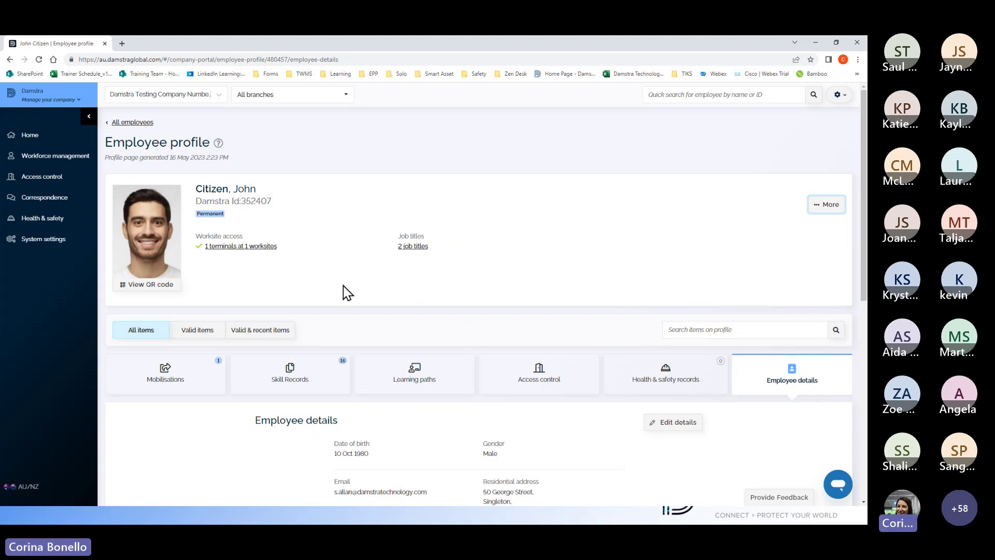
Step: Return to the home dashboard and expand the Workforce management flyout
{"action": "left_click", "coordinate": [31, 135]}
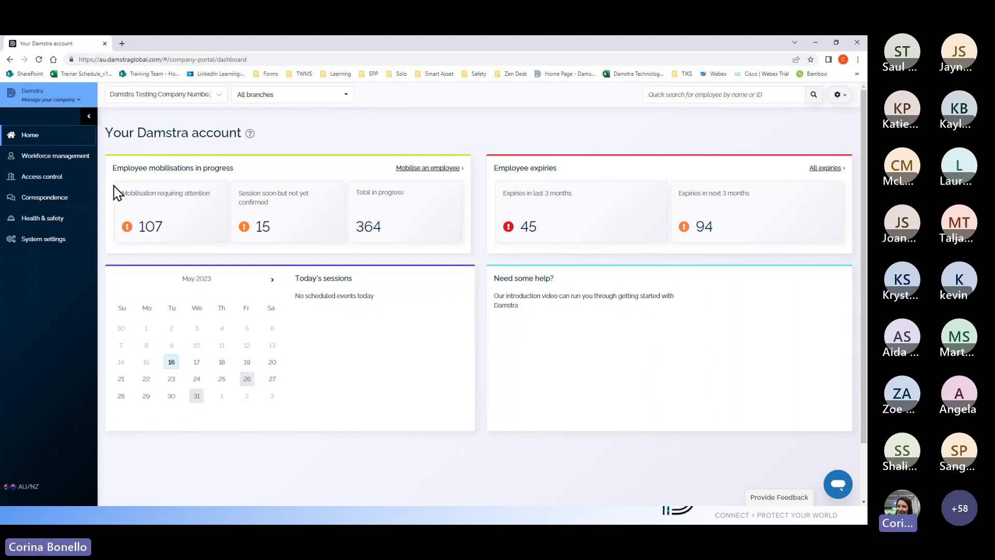
{"action": "left_click", "coordinate": [62, 161]}
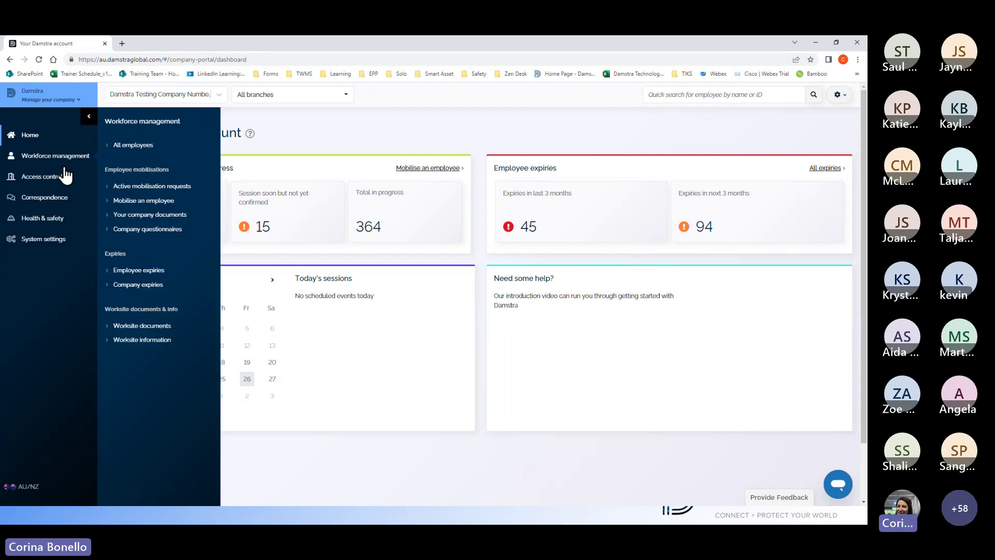
Step: Open Employee expiries and resolve the expired CLP CCGTD2 General Induction mobilisation
{"action": "left_click", "coordinate": [138, 272]}
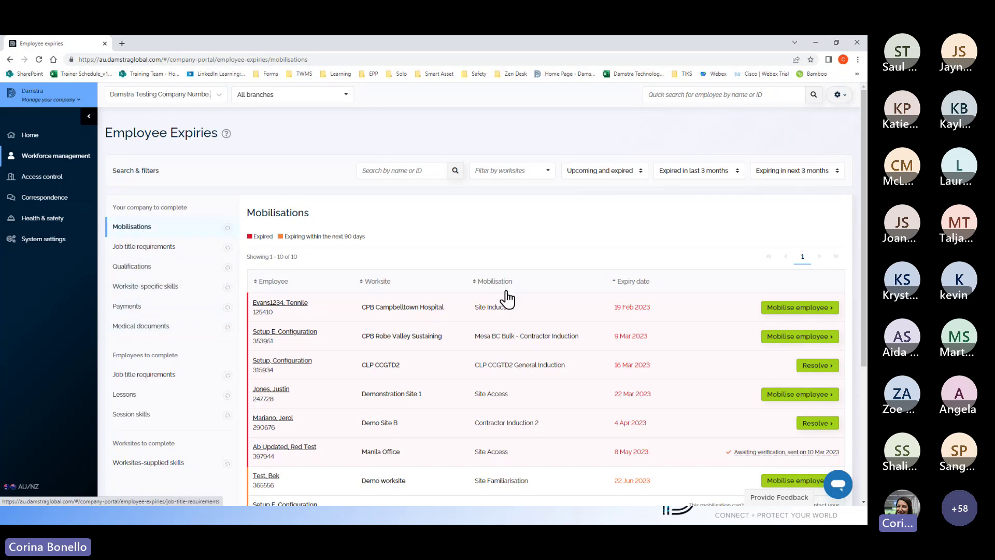
{"action": "scroll", "coordinate": [627, 308], "scroll_direction": "down", "scroll_amount": 1}
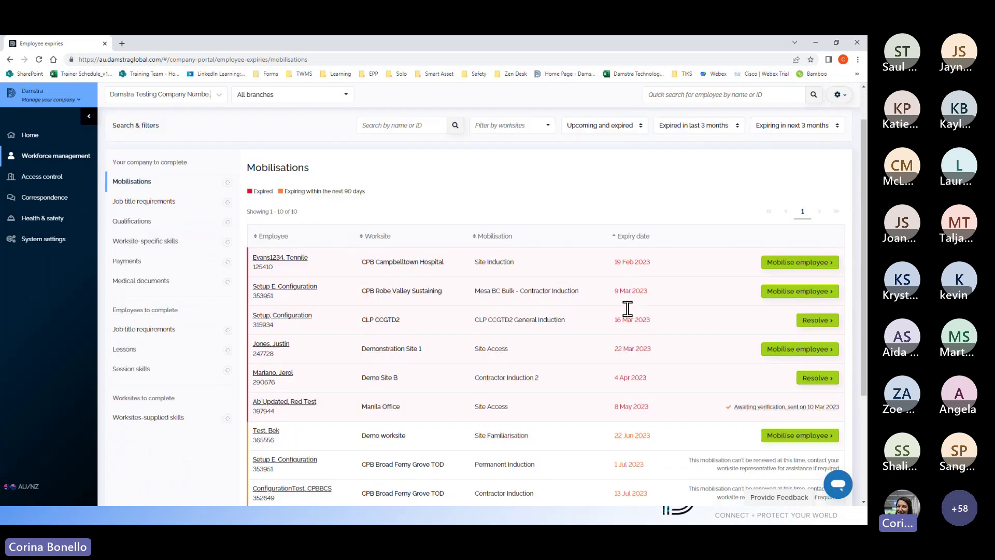
{"action": "scroll", "coordinate": [631, 317], "scroll_direction": "down", "scroll_amount": 1}
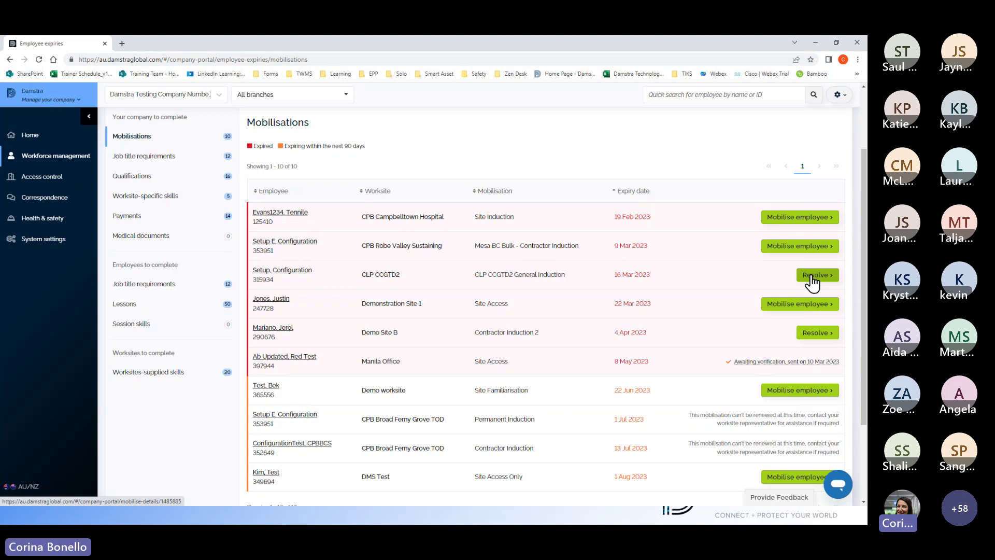
{"action": "left_click", "coordinate": [812, 283]}
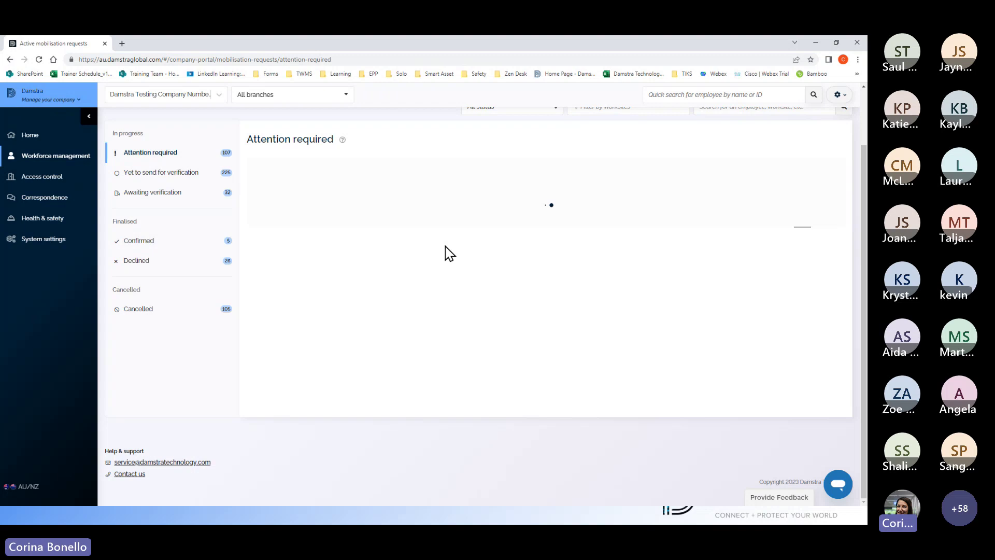
Step: Return to the home dashboard, then switch to the slides and advance to Mobilising an Employee
{"action": "scroll", "coordinate": [444, 253], "scroll_direction": "up", "scroll_amount": 2}
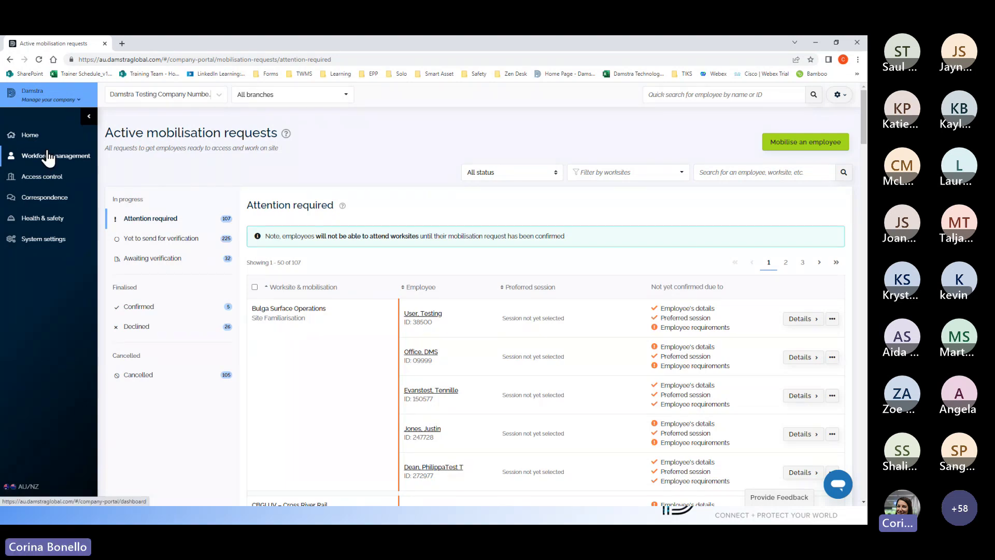
{"action": "left_click", "coordinate": [35, 135]}
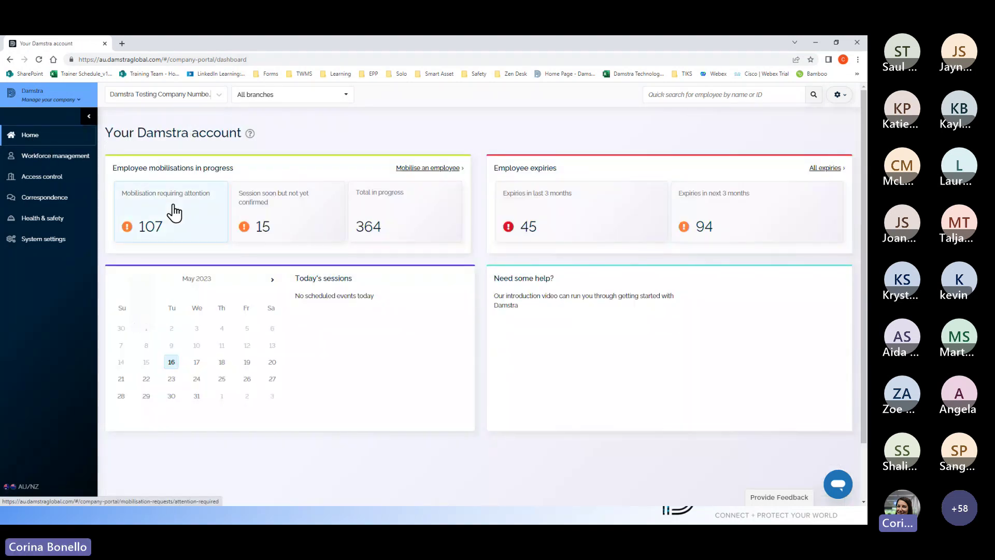
{"action": "key", "text": "alt+Tab"}
{"action": "key", "text": "Right"}
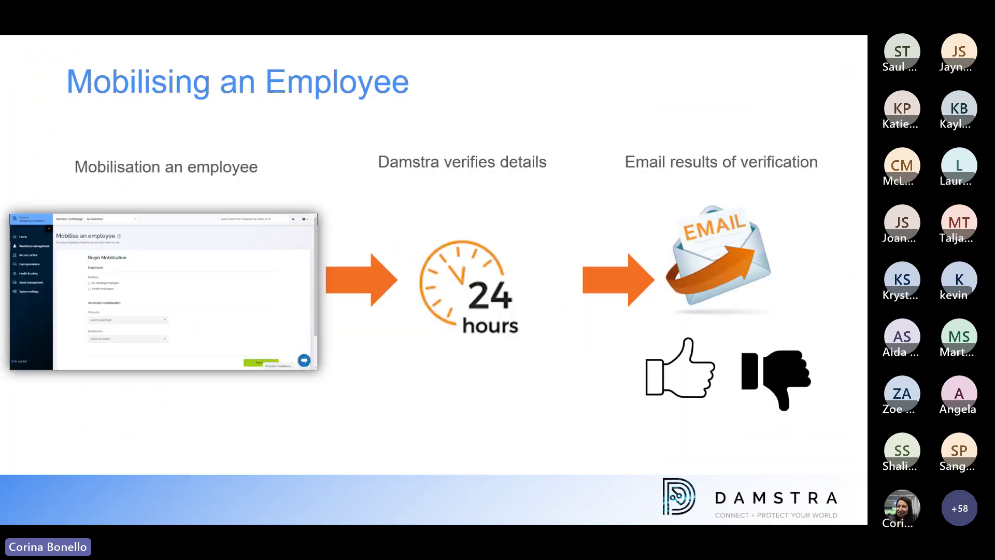
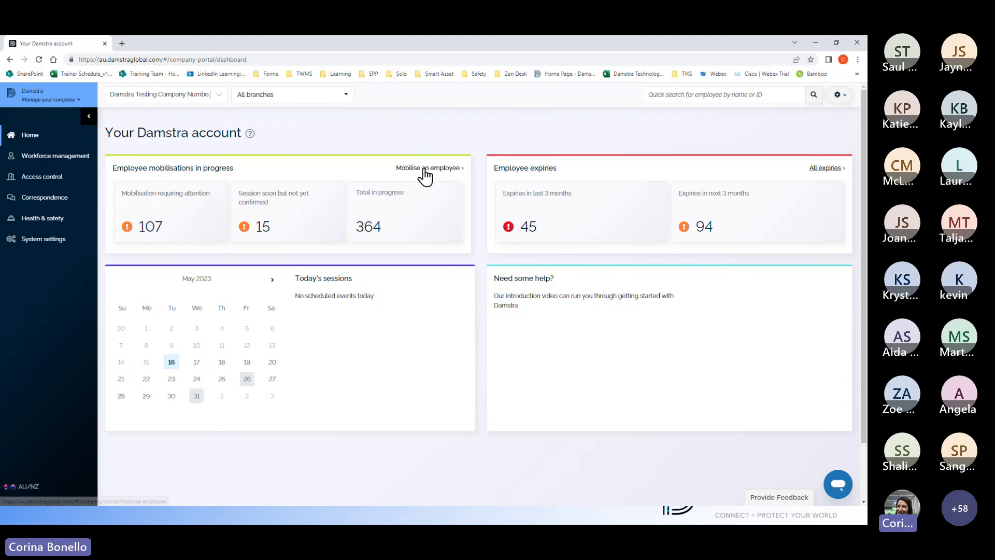
Step: Start an employee mobilisation and choose to mobilise a new employee
{"action": "left_click", "coordinate": [425, 171]}
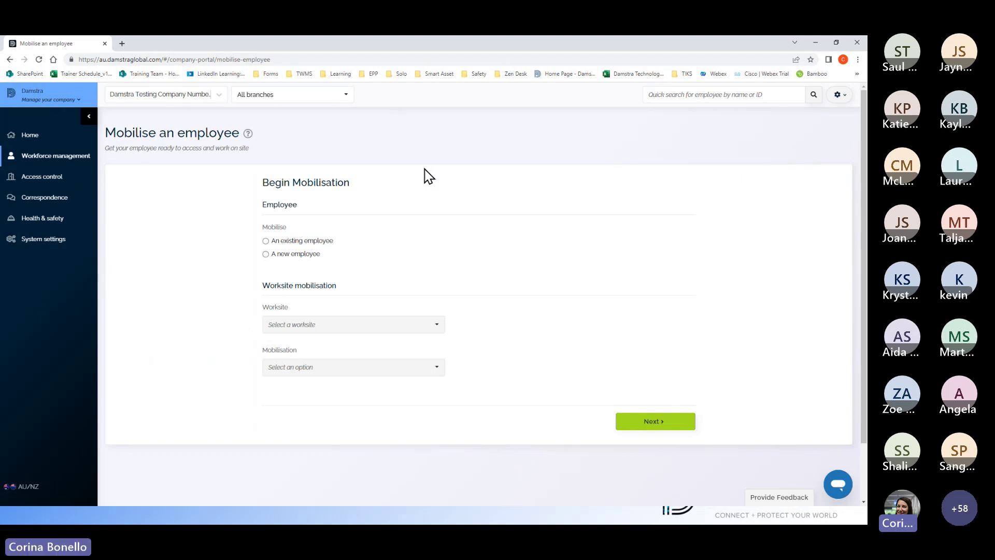
{"action": "scroll", "coordinate": [430, 257], "scroll_direction": "down", "scroll_amount": 1}
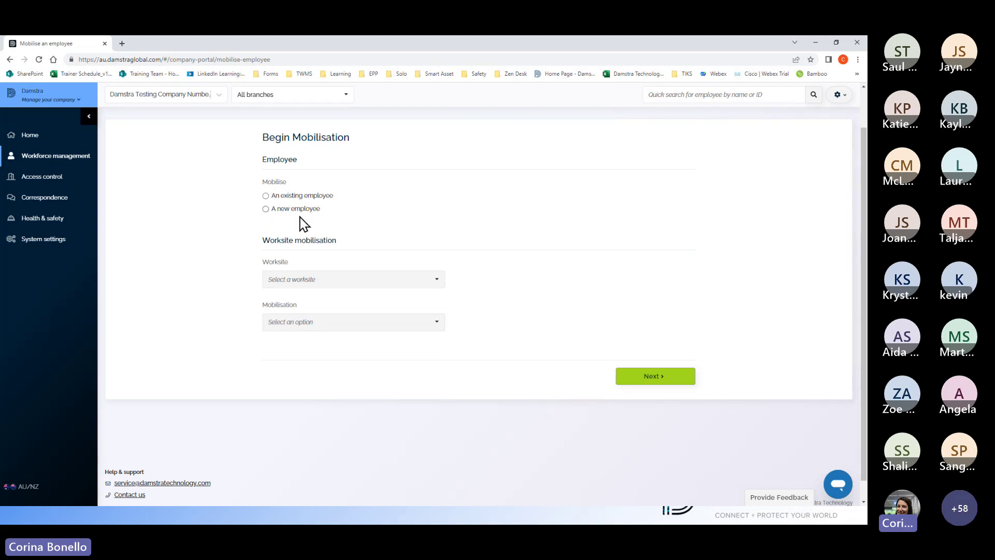
{"action": "left_click", "coordinate": [267, 212]}
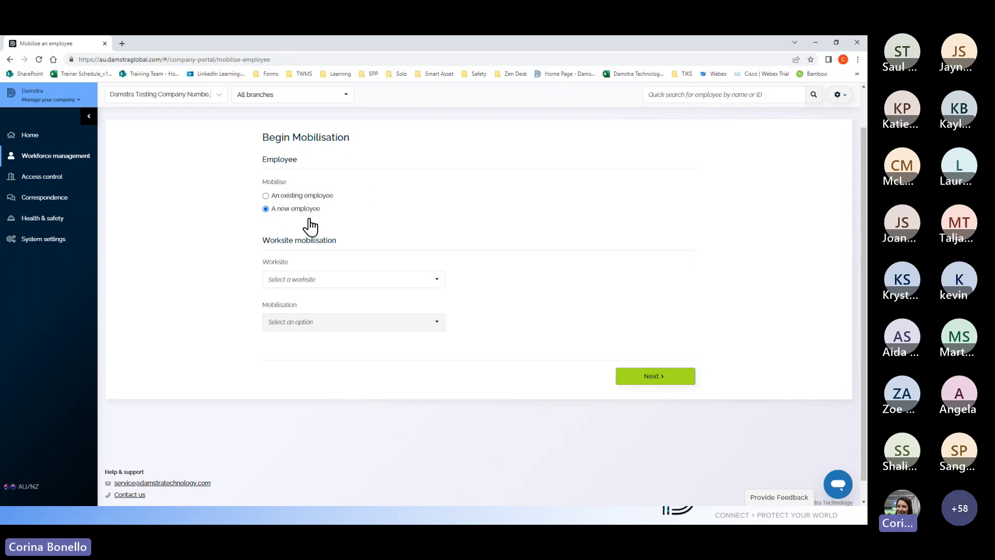
Step: Select worksite Demo Site A and mobilisation Portal Training 1, then continue to employee details
{"action": "left_click", "coordinate": [436, 291]}
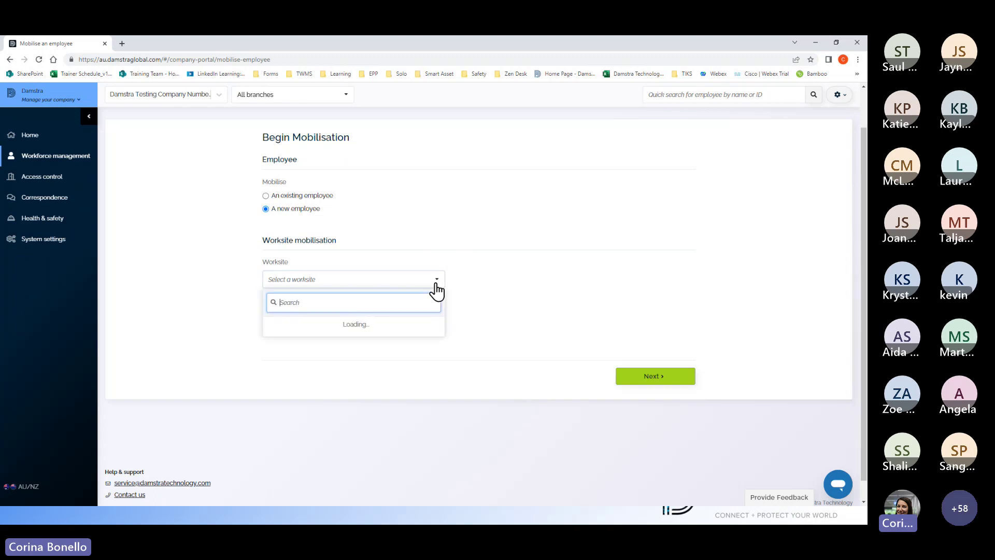
{"action": "type", "text": "demo s"}
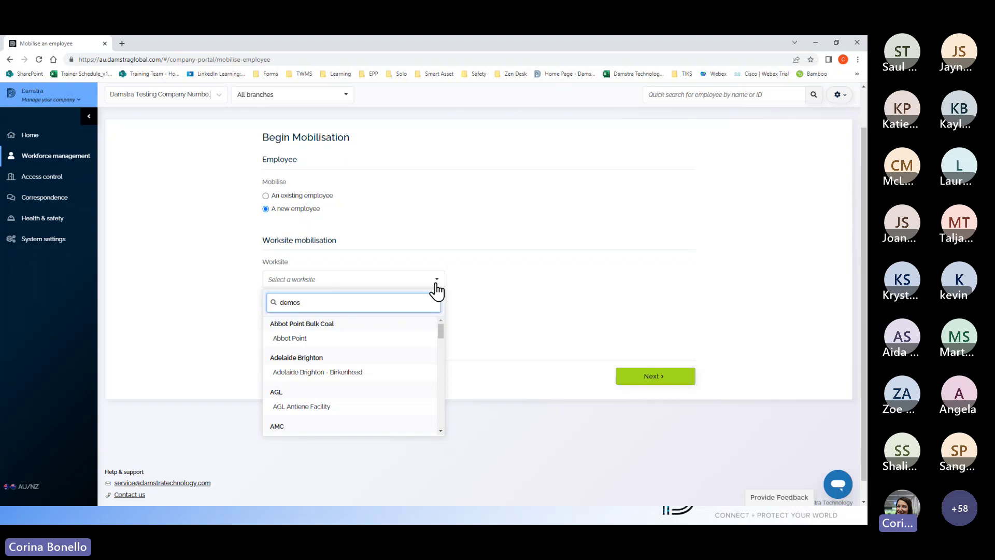
{"action": "type", "text": "ite"}
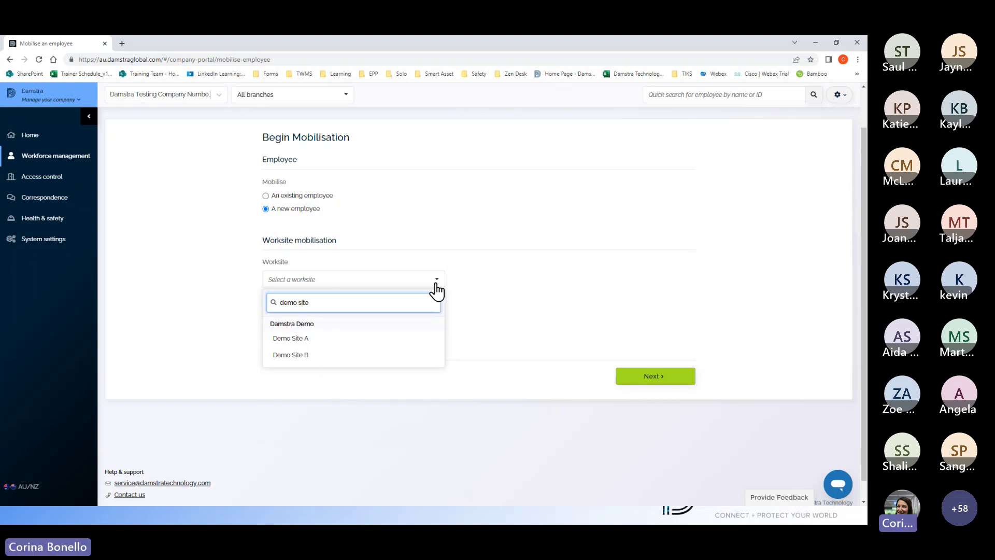
{"action": "left_click", "coordinate": [293, 338]}
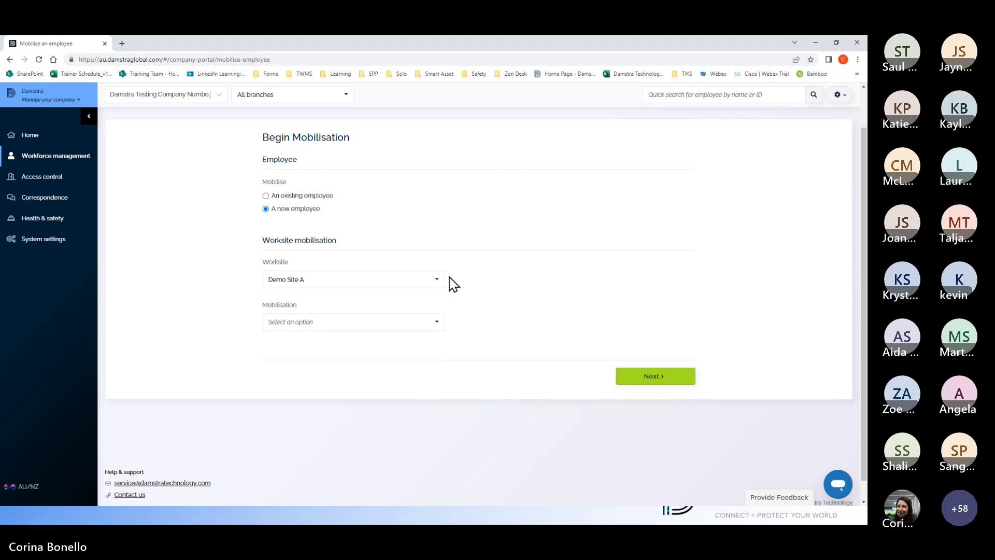
{"action": "left_click", "coordinate": [435, 322]}
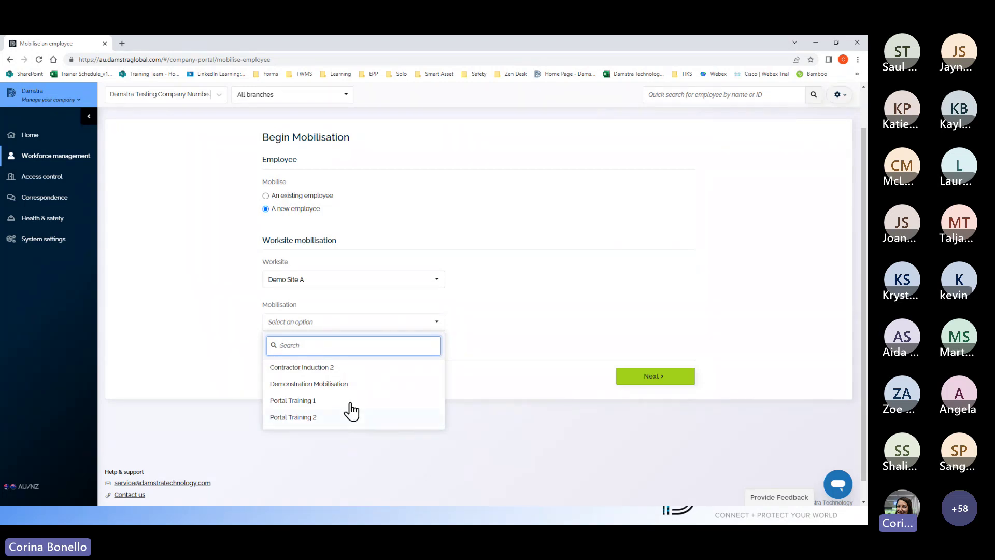
{"action": "left_click", "coordinate": [300, 401]}
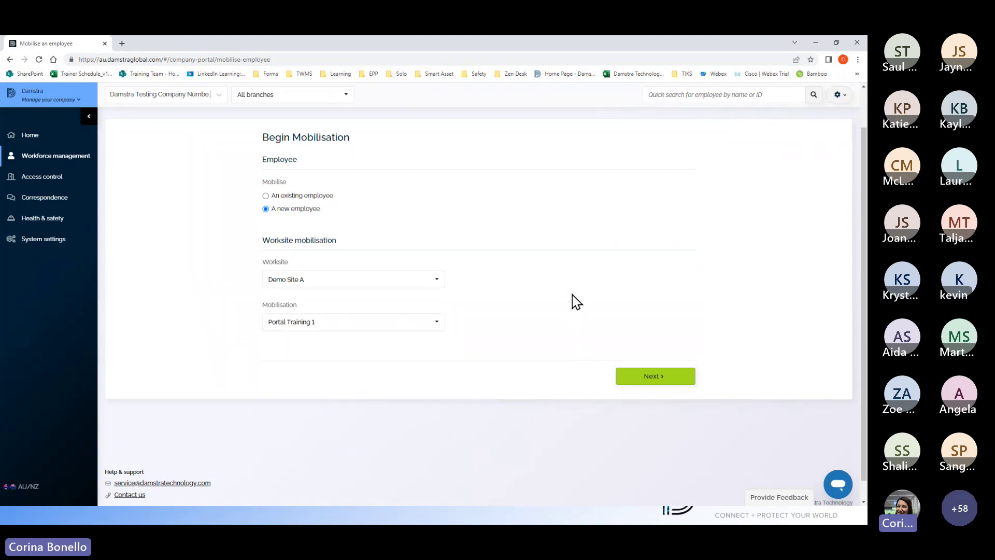
{"action": "scroll", "coordinate": [572, 295], "scroll_direction": "up", "scroll_amount": 1}
{"action": "scroll", "coordinate": [576, 311], "scroll_direction": "down", "scroll_amount": 1}
{"action": "left_click", "coordinate": [657, 379]}
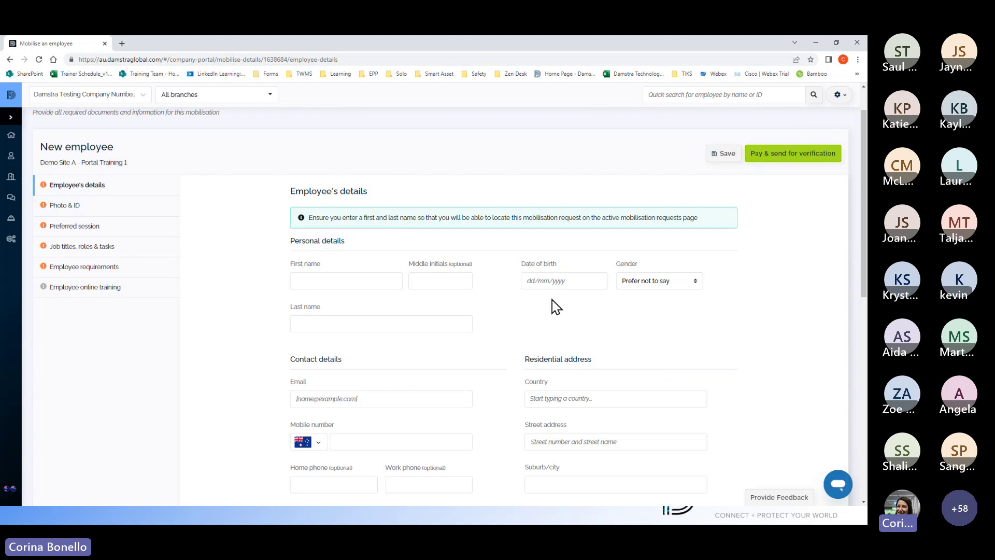
Step: Enter the employee's first name, last name and date of birth, and set gender to Male
{"action": "scroll", "coordinate": [549, 300], "scroll_direction": "down", "scroll_amount": 3}
{"action": "scroll", "coordinate": [549, 298], "scroll_direction": "up", "scroll_amount": 3}
{"action": "scroll", "coordinate": [534, 285], "scroll_direction": "up", "scroll_amount": 2}
{"action": "scroll", "coordinate": [530, 283], "scroll_direction": "down", "scroll_amount": 3}
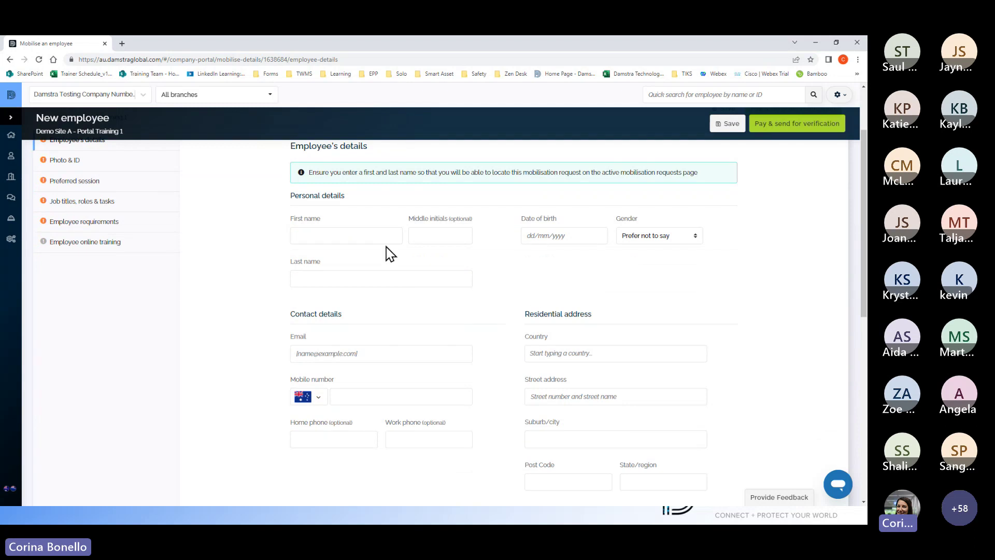
{"action": "left_click", "coordinate": [346, 236]}
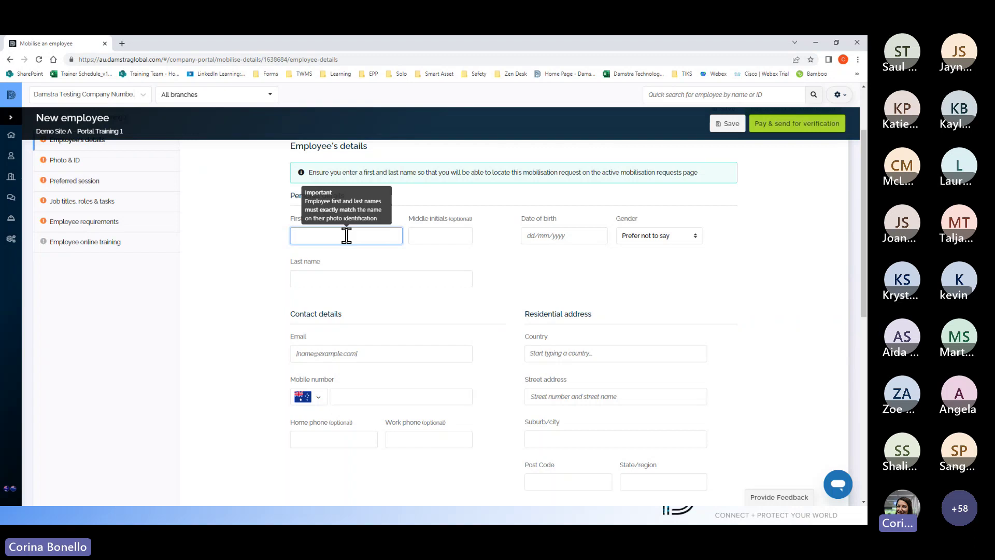
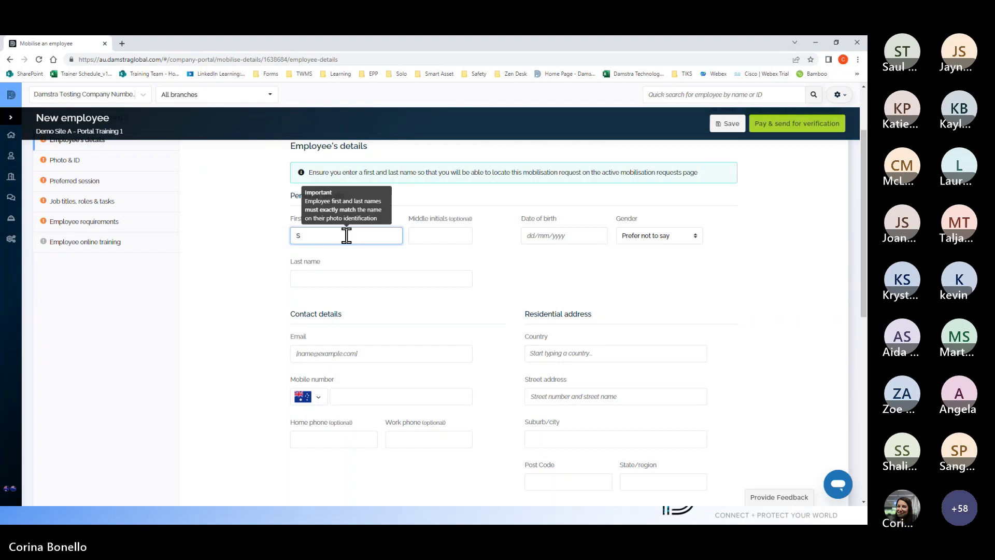
{"action": "key", "text": "Tab"}
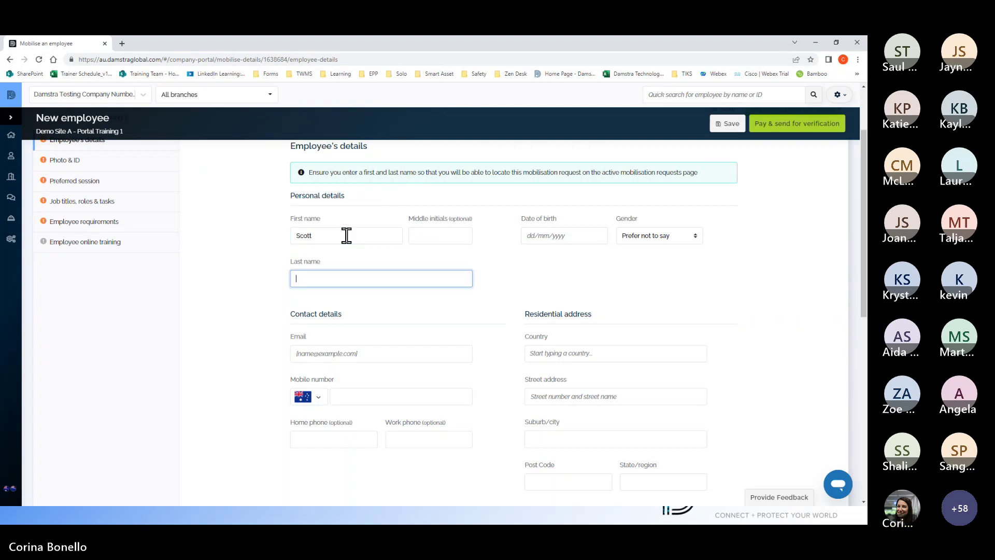
{"action": "key", "text": "Tab"}
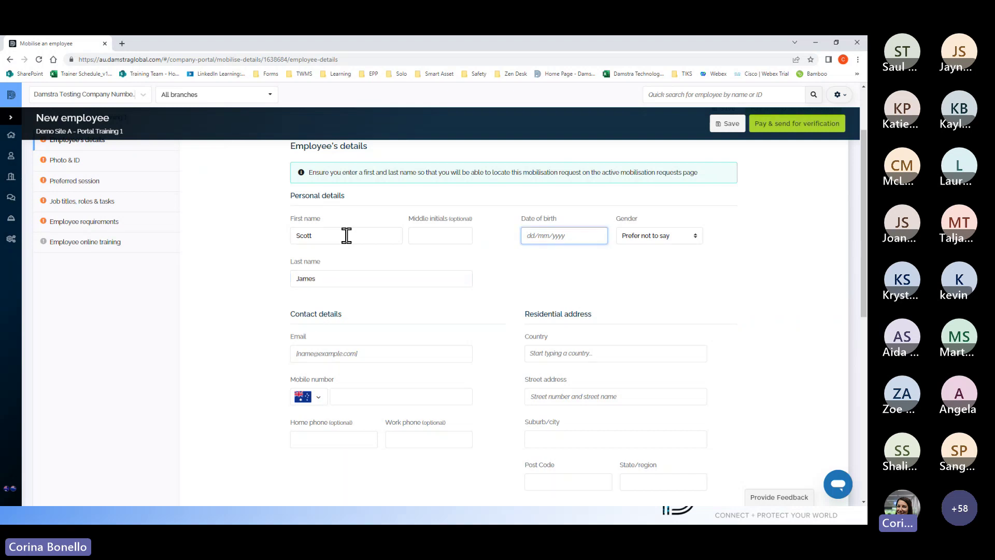
{"action": "type", "text": "11/0"}
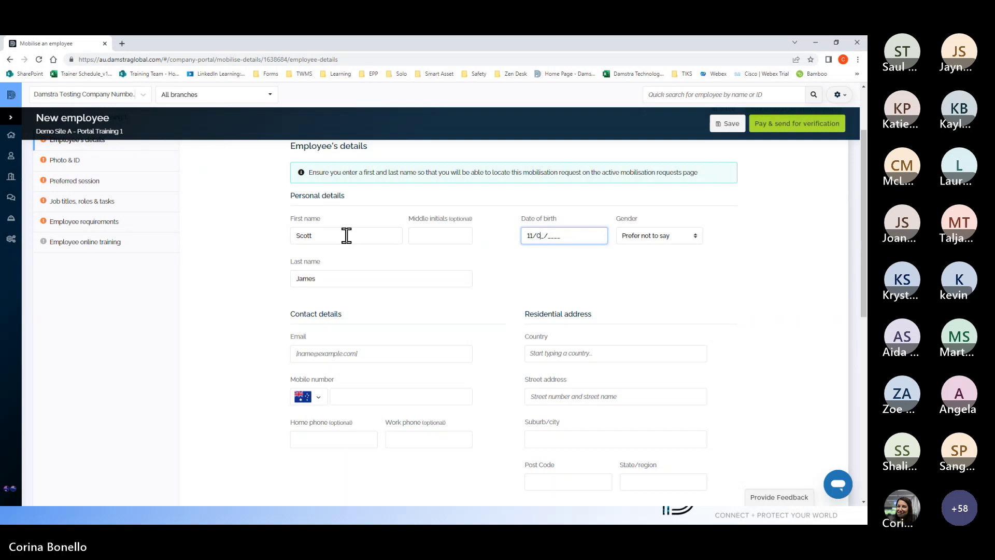
{"action": "type", "text": "2/1998"}
{"action": "left_click", "coordinate": [694, 239]}
{"action": "left_click", "coordinate": [650, 262]}
Step: Enter the employee's email address, set the country to Australia, and add the mobile number
{"action": "left_click", "coordinate": [353, 355]}
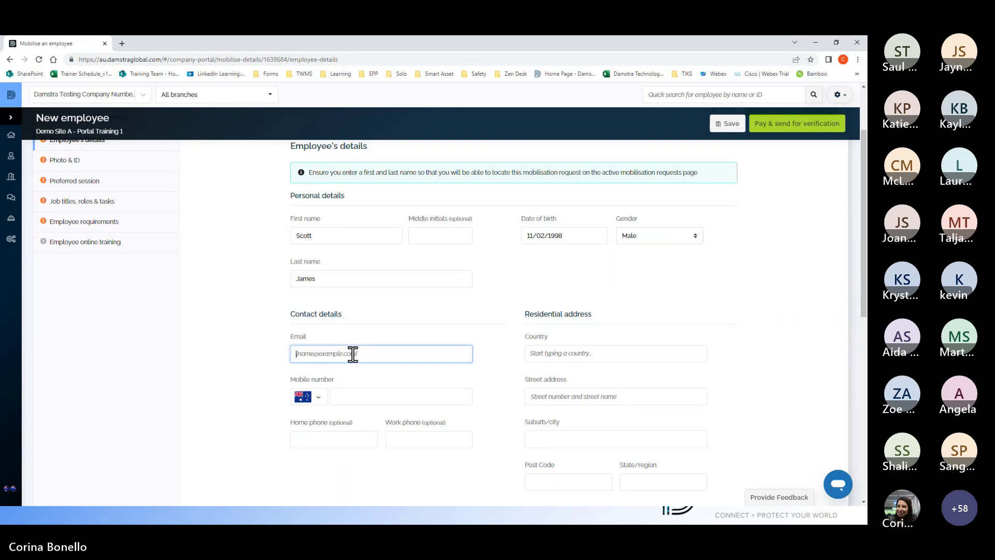
{"action": "left_click", "coordinate": [542, 355]}
{"action": "type", "text": "Aus"}
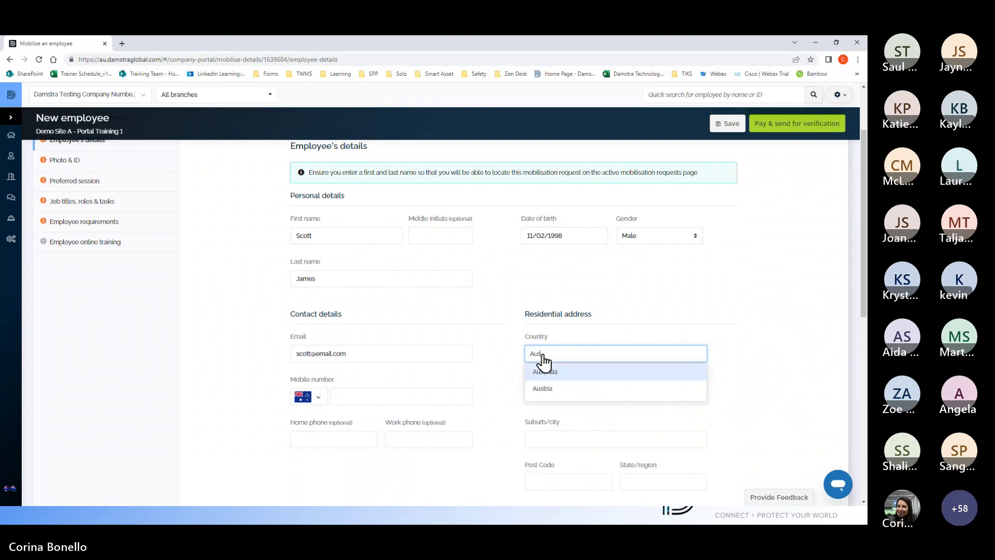
{"action": "left_click", "coordinate": [572, 375]}
{"action": "left_click", "coordinate": [341, 397]}
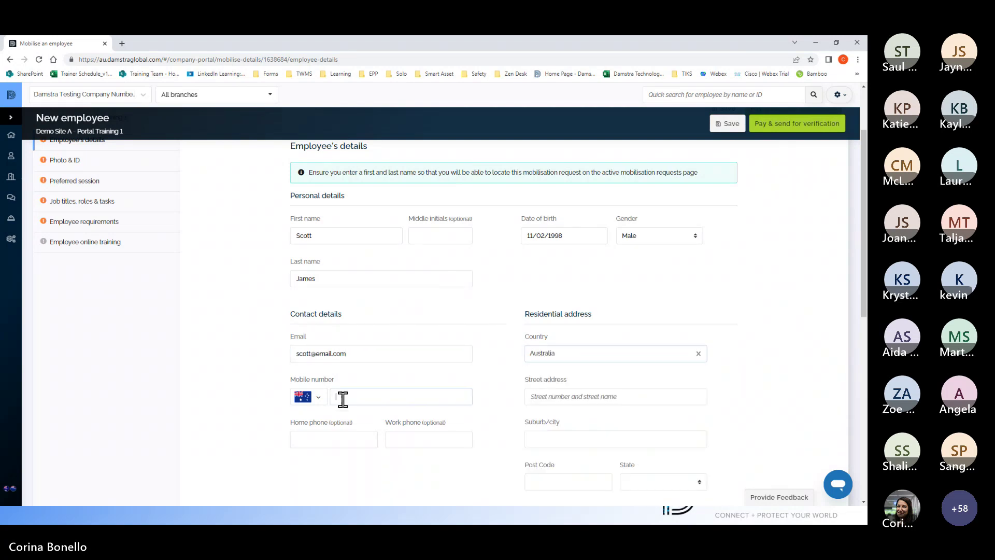
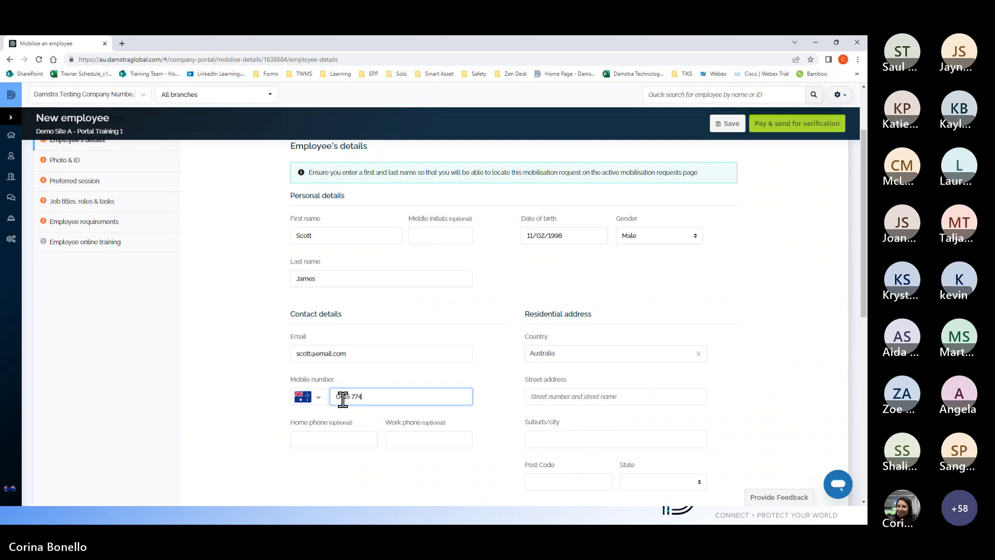
Step: Fill in the residential street, suburb and post code, with state New South Wales
{"action": "left_click", "coordinate": [584, 395]}
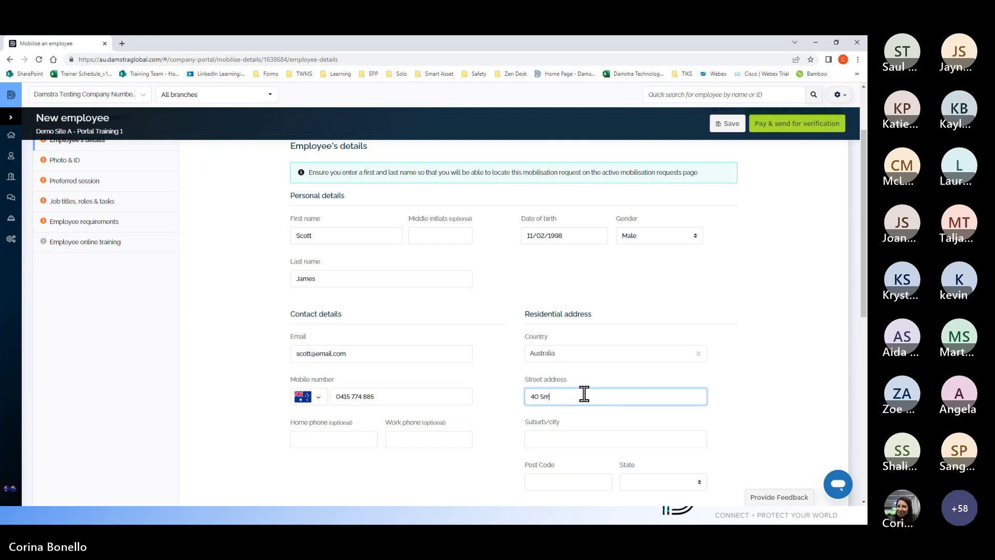
{"action": "key", "text": "Tab"}
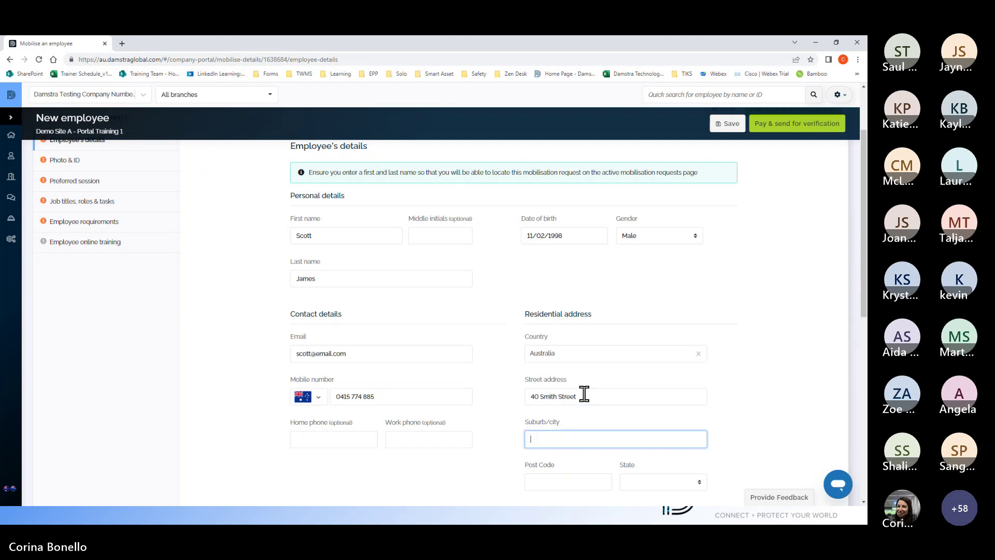
{"action": "type", "text": "Sydney"}
{"action": "key", "text": "Tab"}
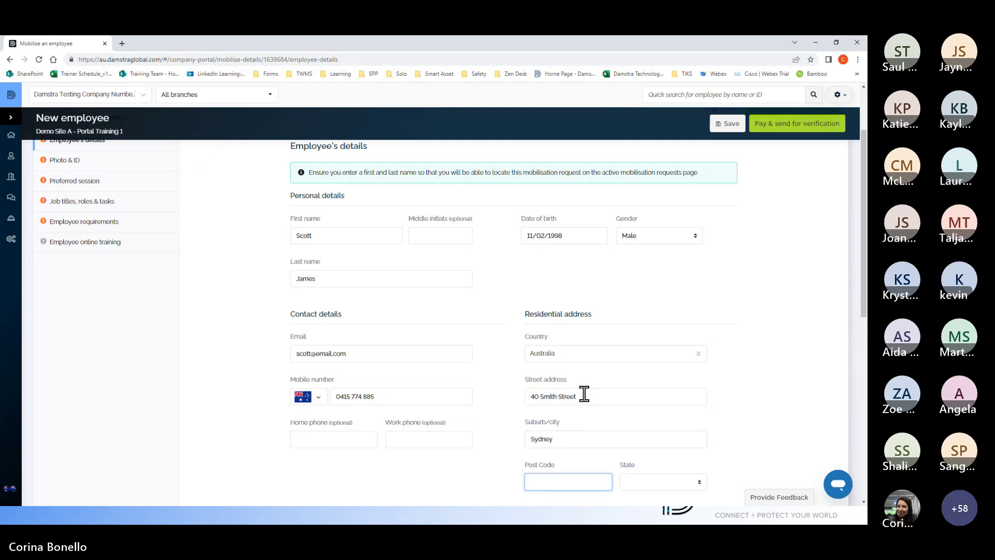
{"action": "type", "text": "2000"}
{"action": "scroll", "coordinate": [694, 396], "scroll_direction": "down", "scroll_amount": 2}
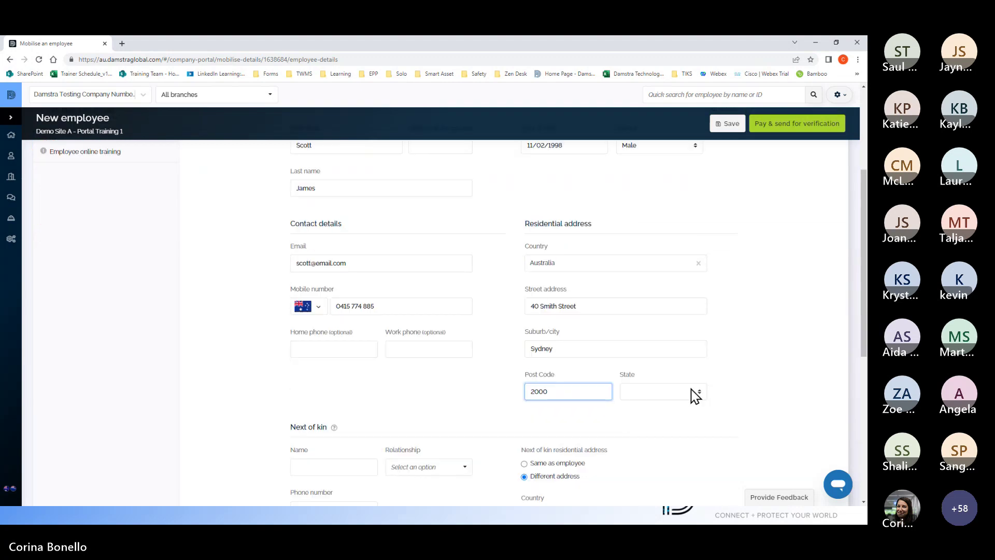
{"action": "left_click", "coordinate": [695, 395]}
{"action": "left_click", "coordinate": [667, 418]}
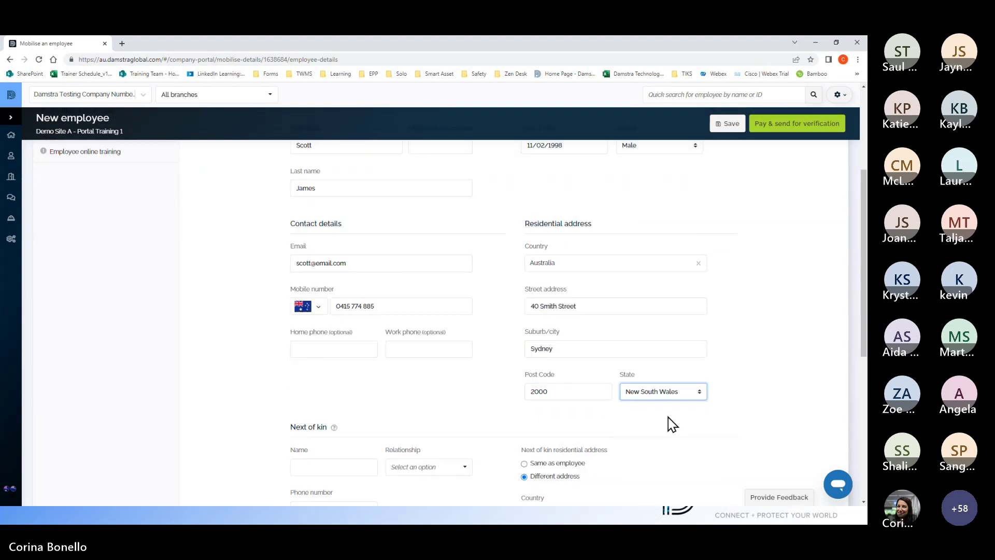
{"action": "scroll", "coordinate": [672, 424], "scroll_direction": "down", "scroll_amount": 4}
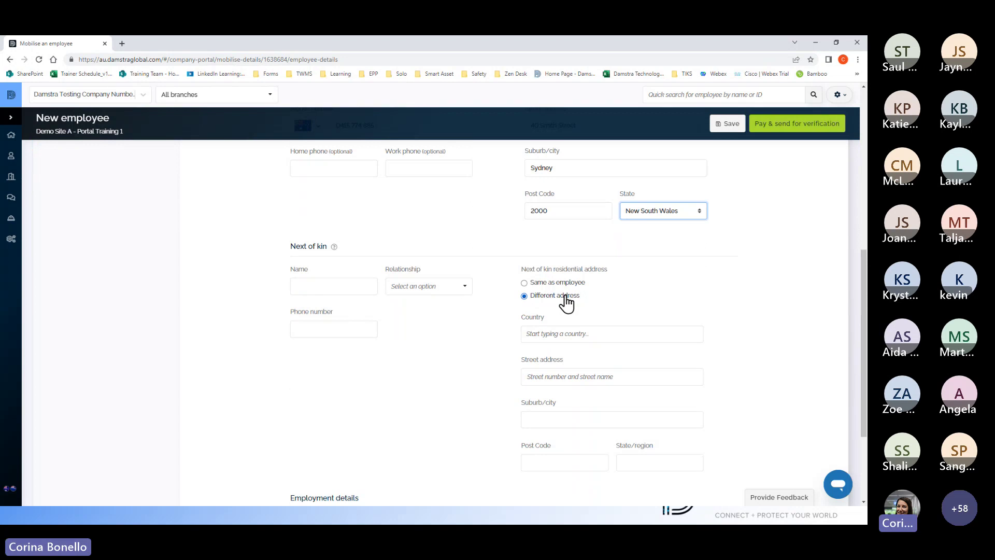
Step: Add the next of kin's name and phone number, relationship Wife, address same as employee
{"action": "left_click", "coordinate": [321, 287]}
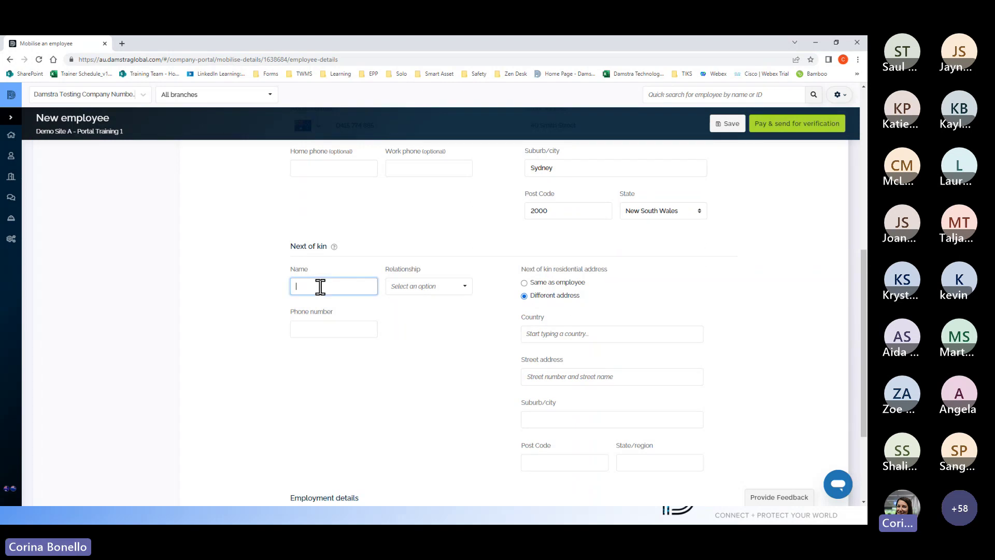
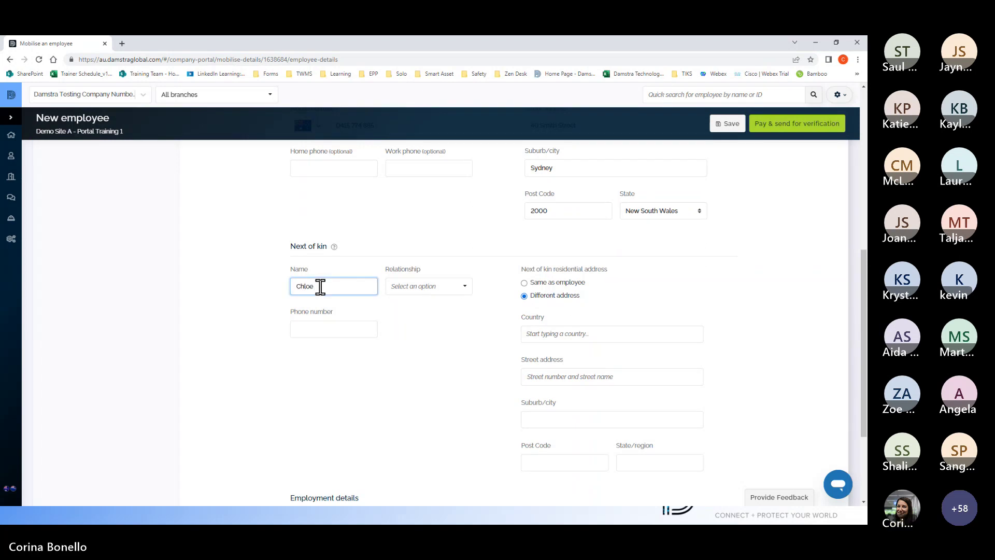
{"action": "left_click", "coordinate": [458, 286]}
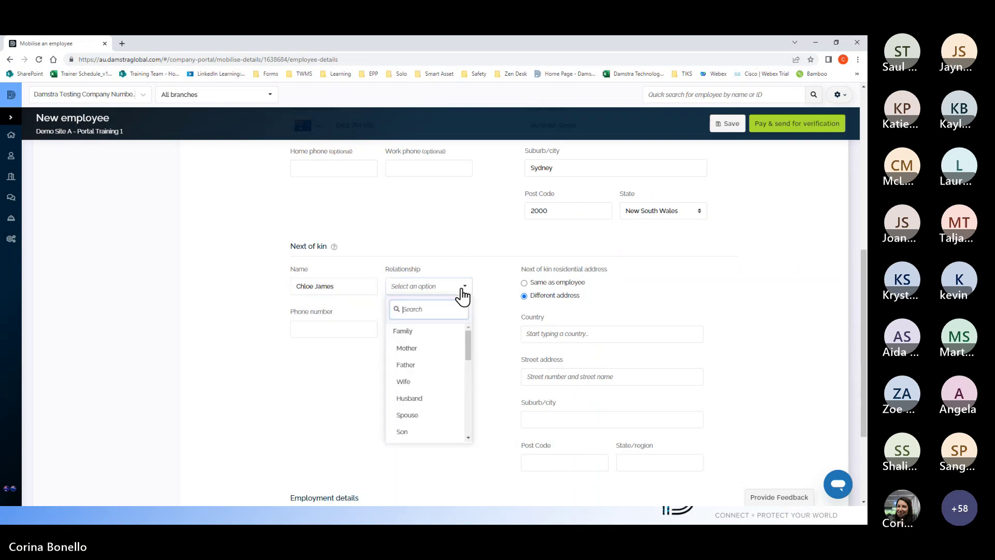
{"action": "left_click", "coordinate": [418, 381]}
{"action": "left_click", "coordinate": [342, 330]}
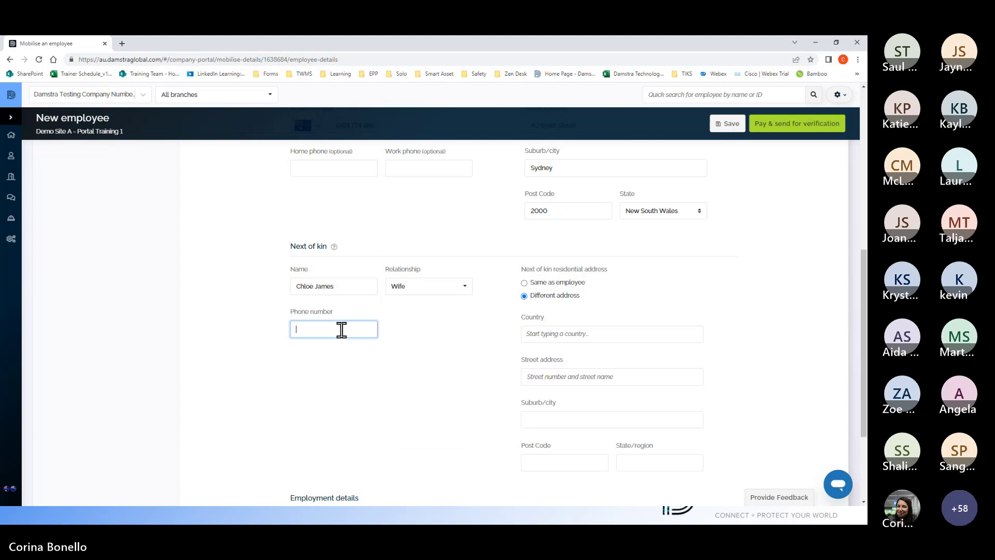
{"action": "left_click", "coordinate": [524, 283]}
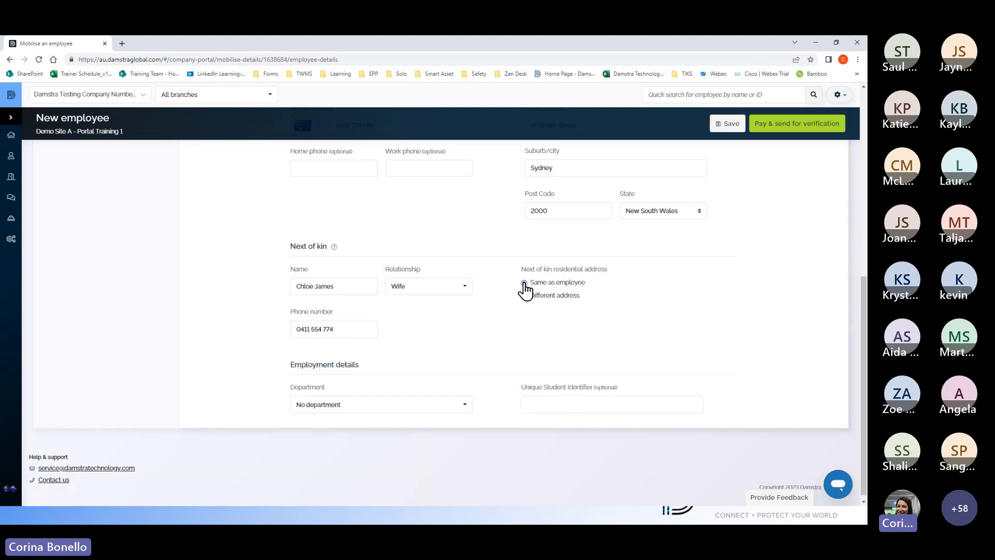
{"action": "scroll", "coordinate": [606, 383], "scroll_direction": "up", "scroll_amount": 5}
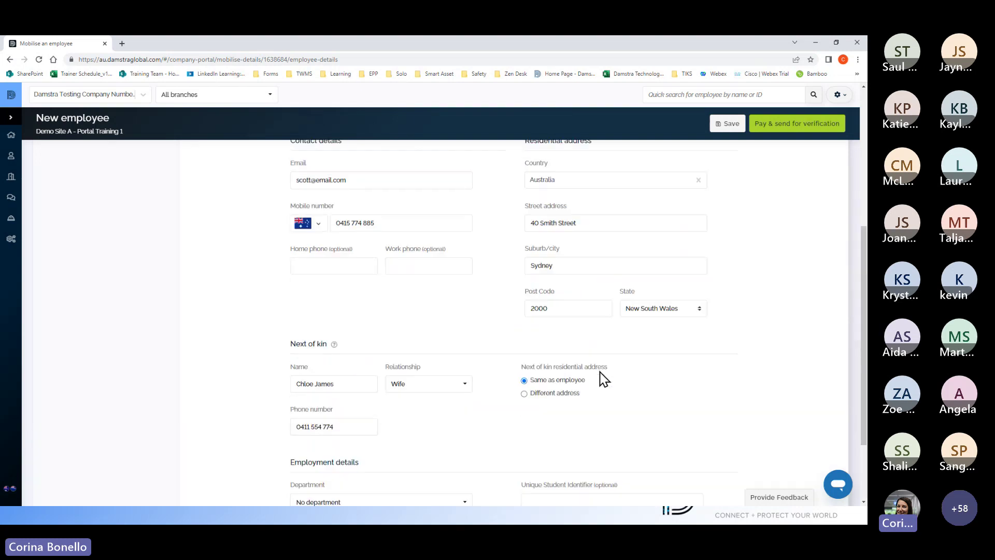
Step: Review the filled-in Employee's details form and save it
{"action": "scroll", "coordinate": [603, 379], "scroll_direction": "up", "scroll_amount": 2}
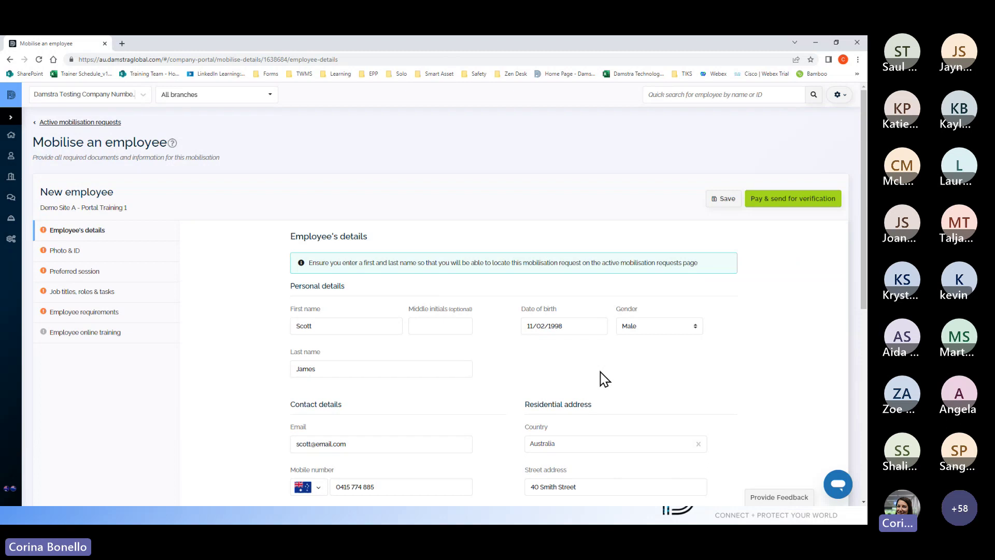
{"action": "scroll", "coordinate": [604, 379], "scroll_direction": "down", "scroll_amount": 3}
{"action": "scroll", "coordinate": [604, 379], "scroll_direction": "down", "scroll_amount": 4}
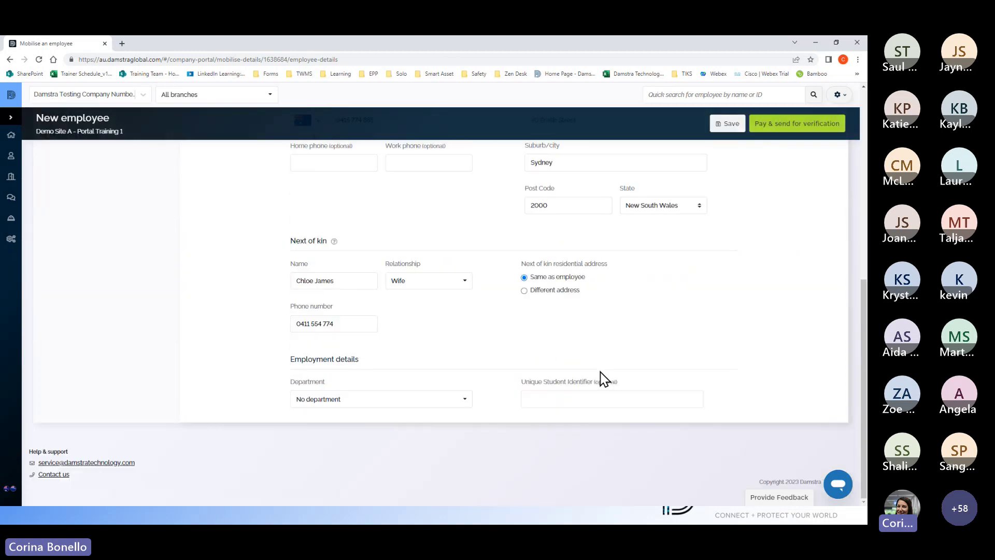
{"action": "scroll", "coordinate": [605, 379], "scroll_direction": "up", "scroll_amount": 1}
{"action": "scroll", "coordinate": [606, 381], "scroll_direction": "up", "scroll_amount": 3}
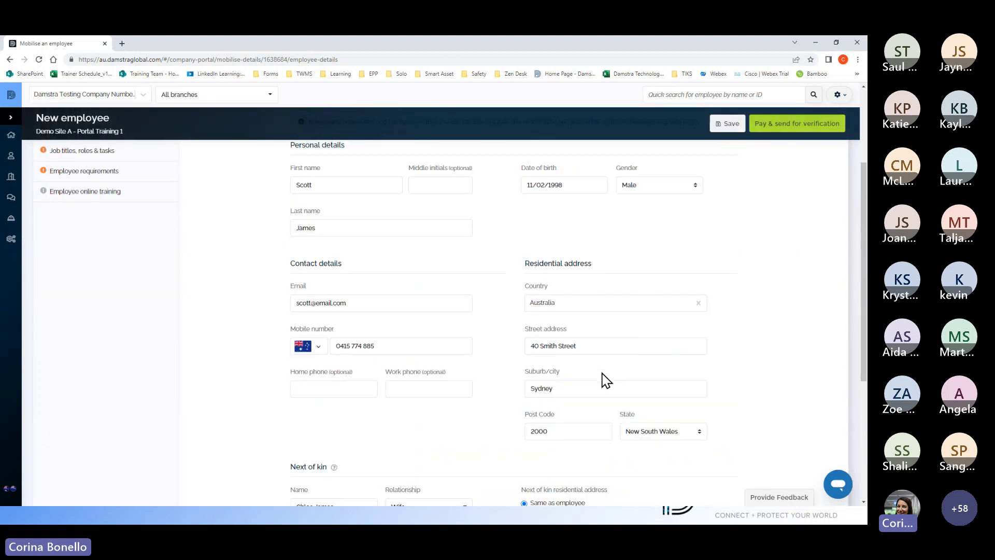
{"action": "scroll", "coordinate": [607, 381], "scroll_direction": "up", "scroll_amount": 2}
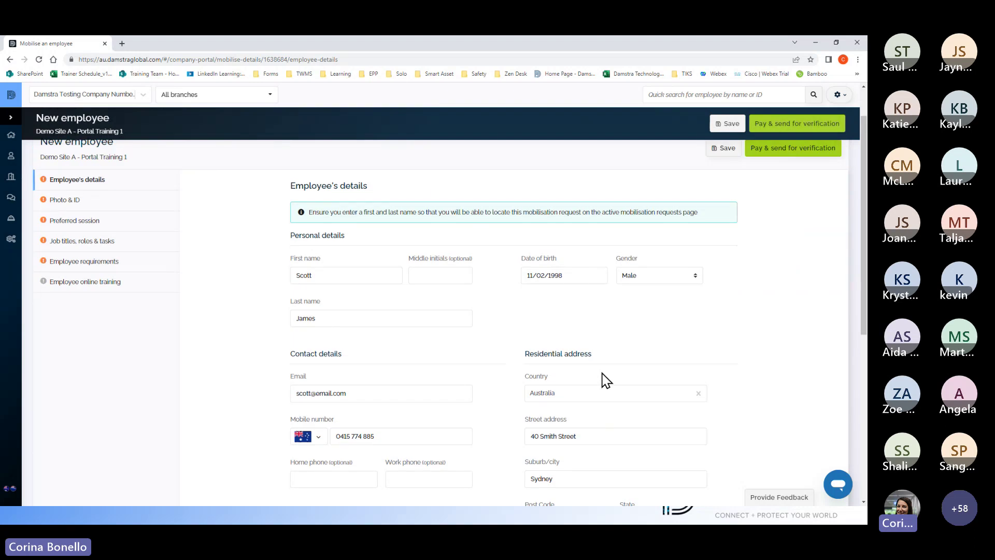
{"action": "scroll", "coordinate": [606, 381], "scroll_direction": "up", "scroll_amount": 1}
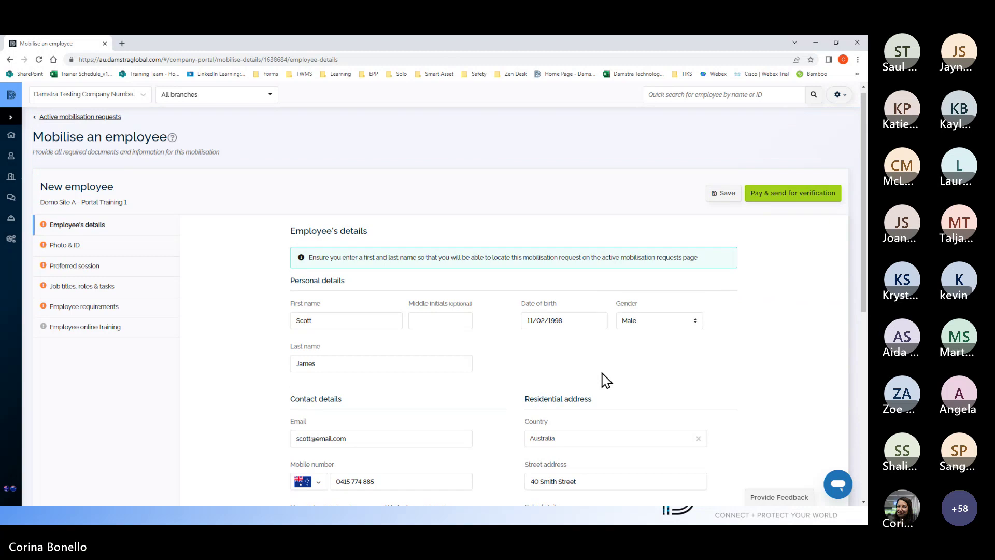
{"action": "scroll", "coordinate": [606, 381], "scroll_direction": "down", "scroll_amount": 8}
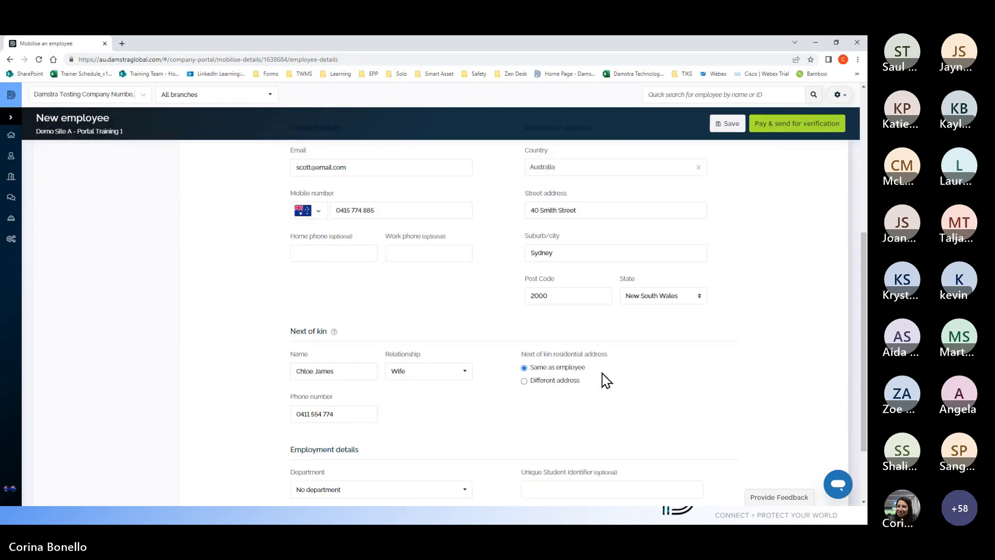
{"action": "scroll", "coordinate": [606, 381], "scroll_direction": "up", "scroll_amount": 8}
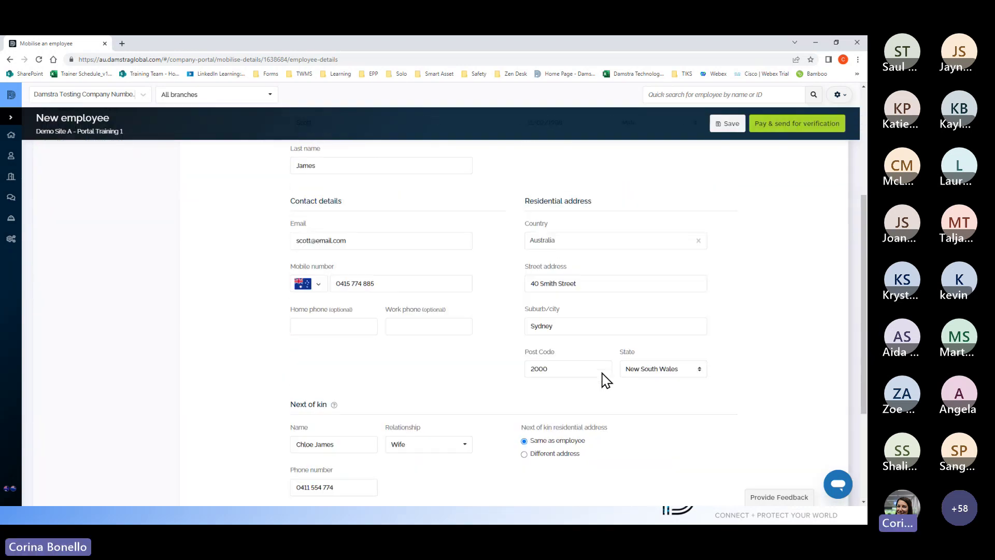
{"action": "left_click", "coordinate": [86, 252]}
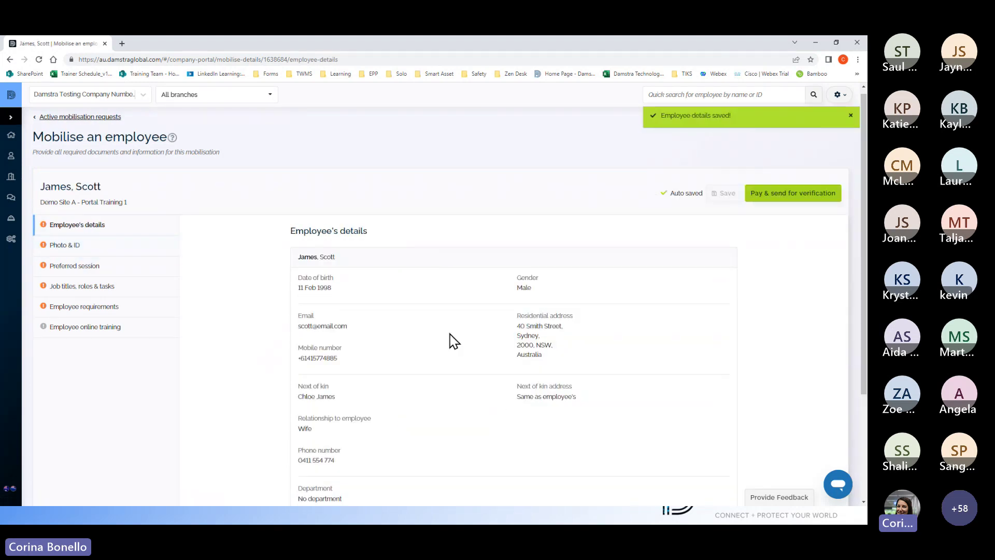
Step: Mark the saved employee summary as 'Details are correct'
{"action": "scroll", "coordinate": [451, 340], "scroll_direction": "down", "scroll_amount": 3}
{"action": "scroll", "coordinate": [454, 341], "scroll_direction": "up", "scroll_amount": 1}
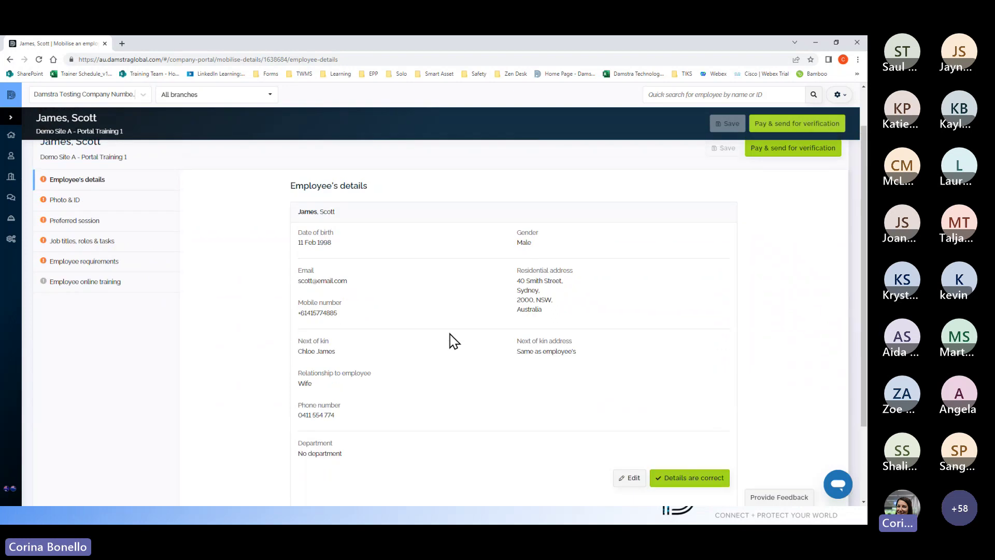
{"action": "left_click", "coordinate": [681, 430]}
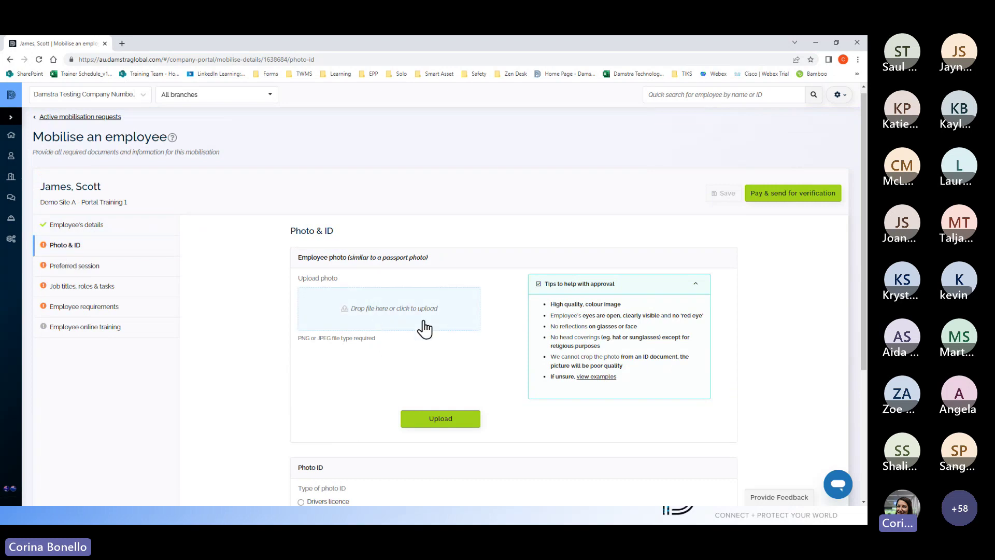
Step: Replace the wrongly attached licence image with the Silhouette passport photo, upload it, and choose Drivers licence
{"action": "left_click", "coordinate": [403, 314]}
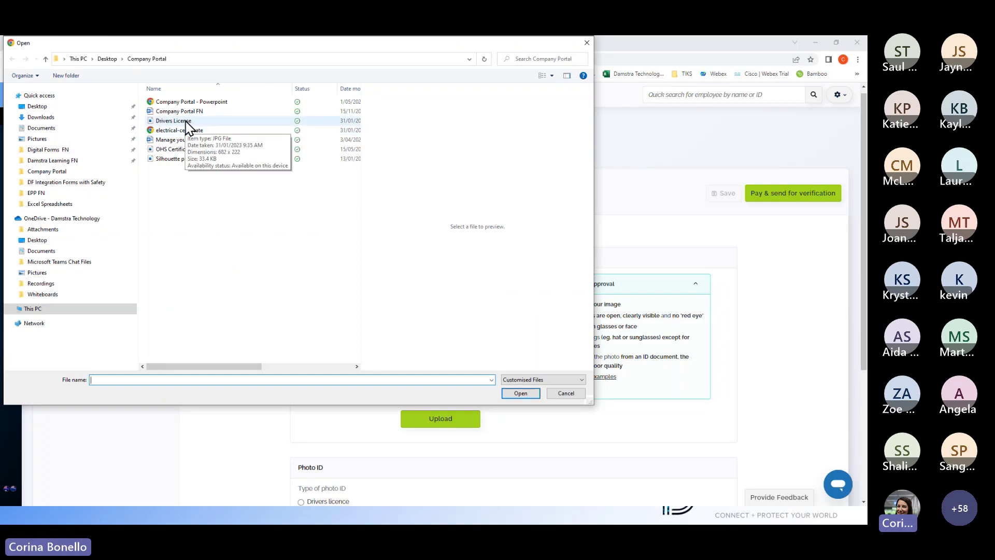
{"action": "left_click", "coordinate": [185, 122]}
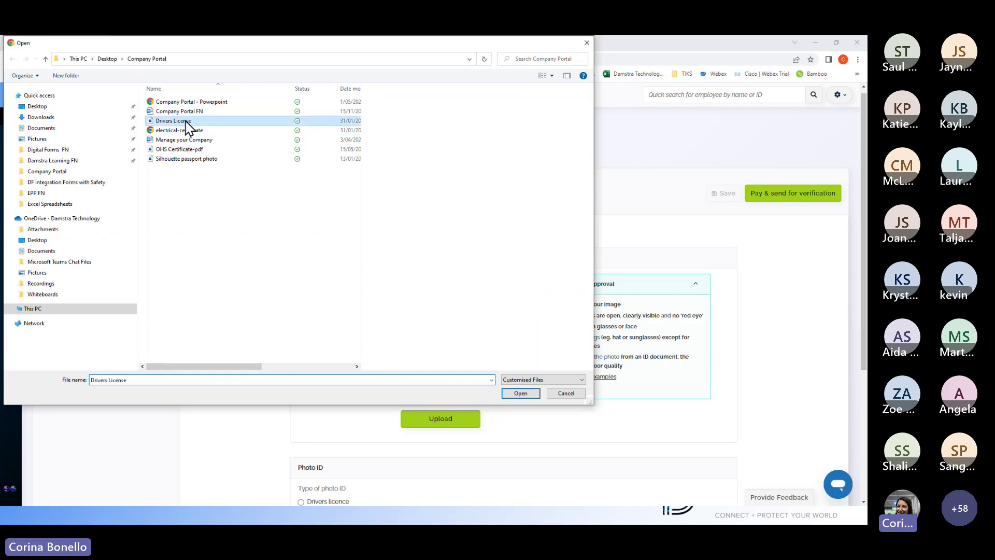
{"action": "left_click", "coordinate": [521, 393]}
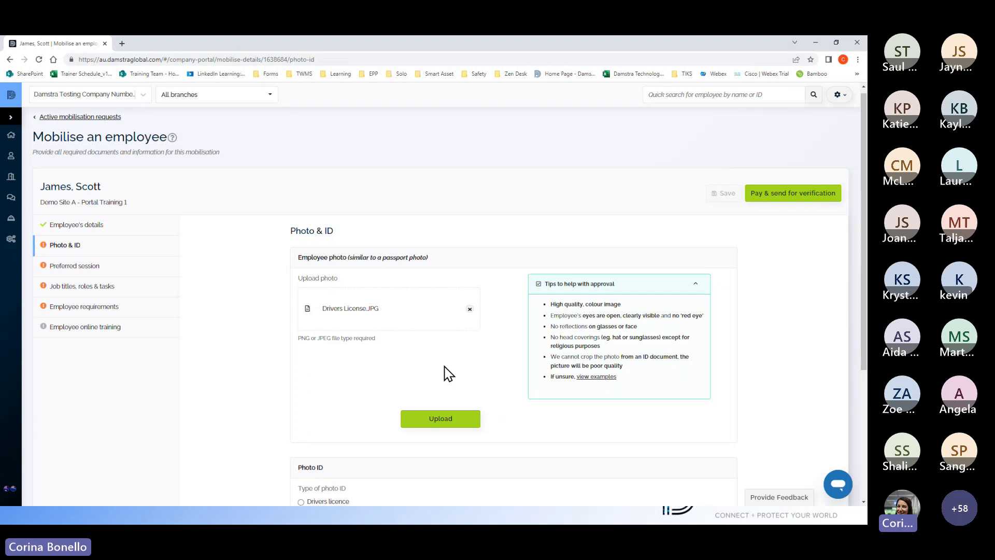
{"action": "scroll", "coordinate": [448, 373], "scroll_direction": "down", "scroll_amount": 1}
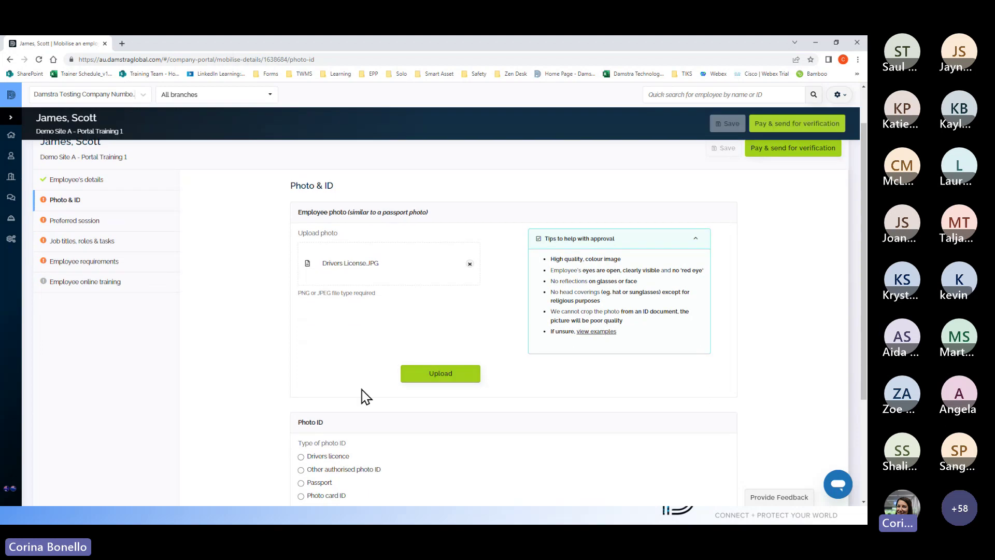
{"action": "left_click", "coordinate": [470, 265]}
{"action": "left_click", "coordinate": [402, 270]}
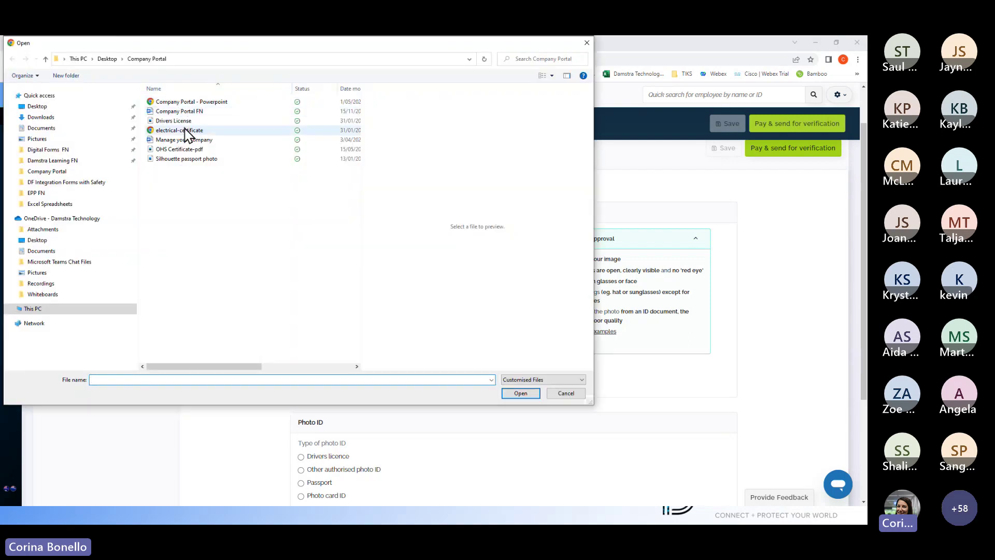
{"action": "left_click", "coordinate": [178, 159]}
{"action": "left_click", "coordinate": [531, 395]}
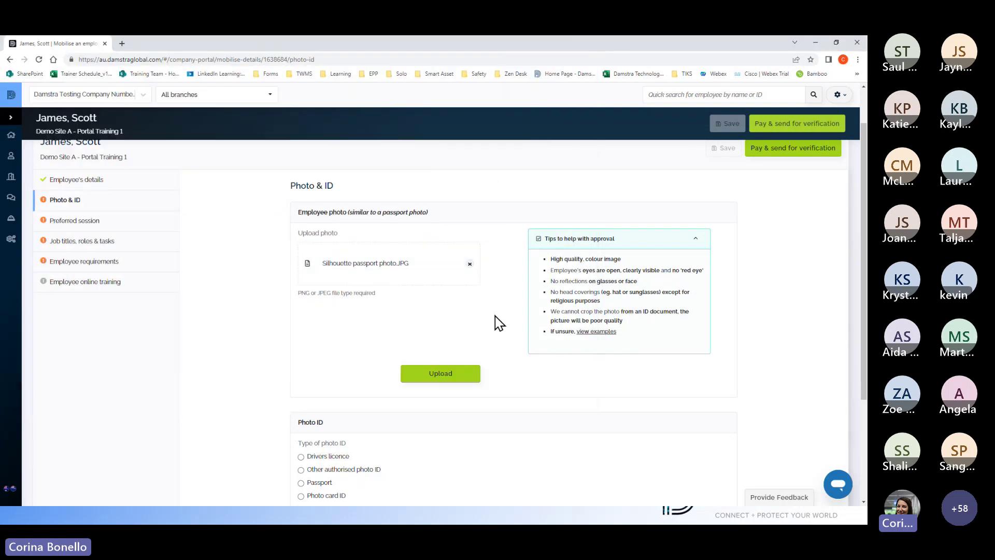
{"action": "left_click", "coordinate": [445, 373]}
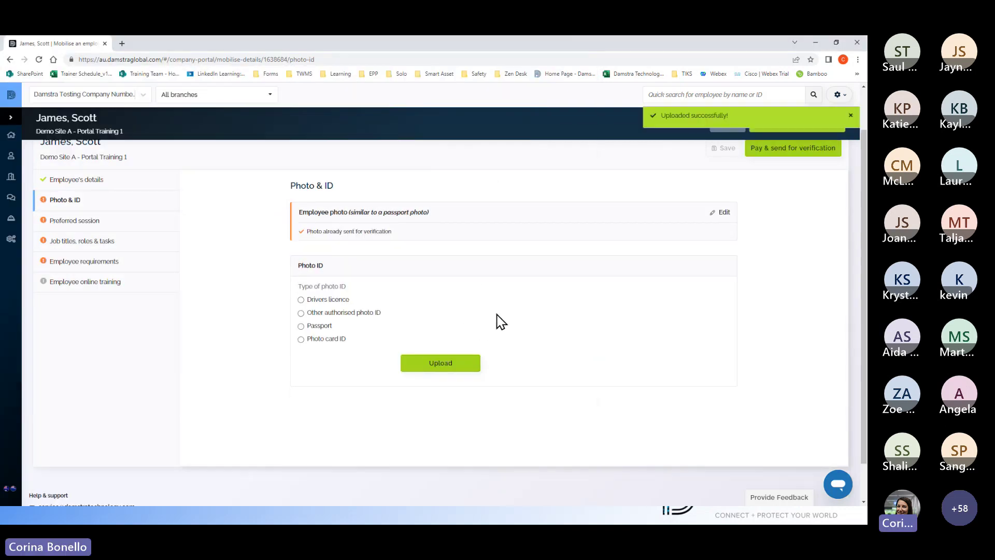
{"action": "left_click", "coordinate": [301, 300]}
Step: Set licence type to Drivers Licence C and attach the Drivers License image
{"action": "scroll", "coordinate": [456, 321], "scroll_direction": "down", "scroll_amount": 3}
{"action": "left_click", "coordinate": [466, 296]}
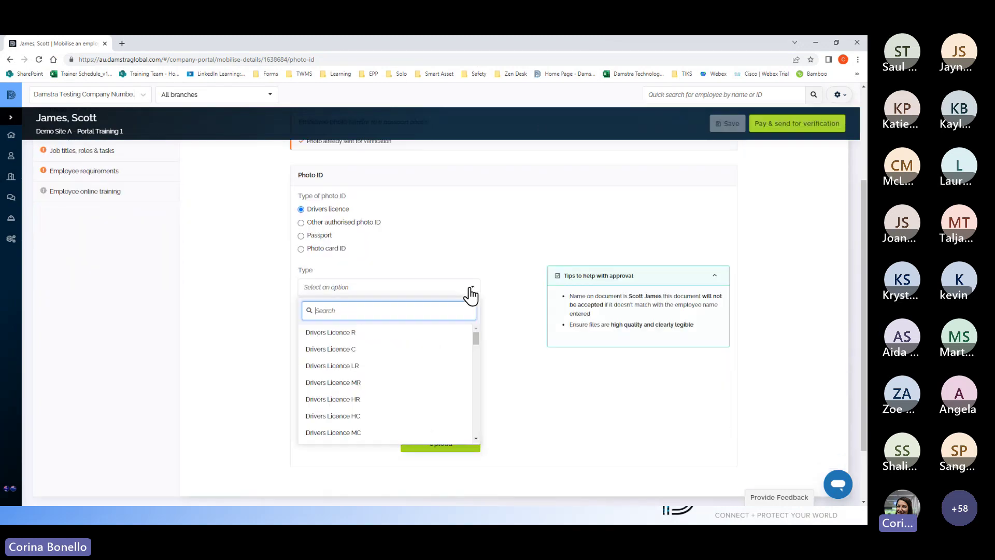
{"action": "left_click", "coordinate": [364, 358]}
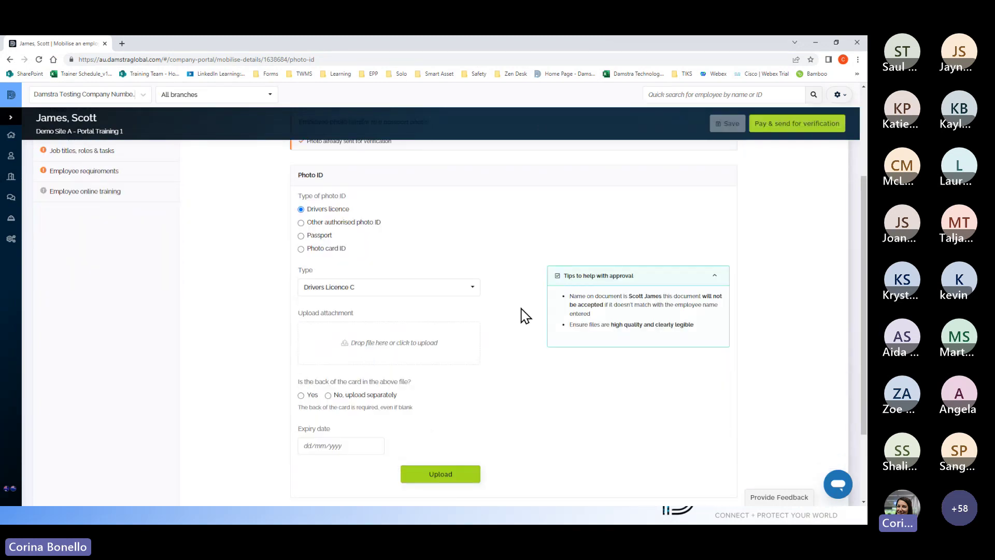
{"action": "left_click", "coordinate": [392, 350]}
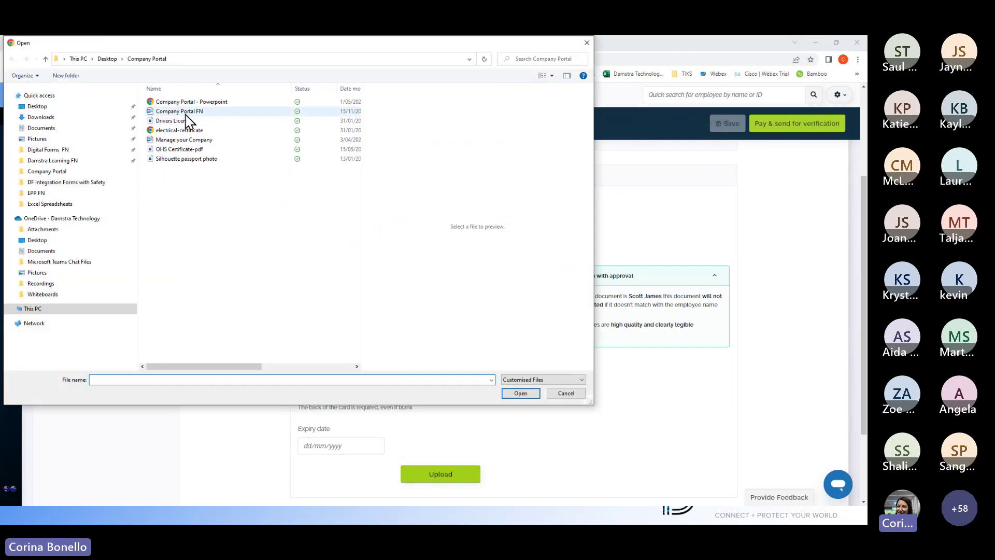
{"action": "left_click", "coordinate": [188, 122]}
{"action": "left_click", "coordinate": [520, 394]}
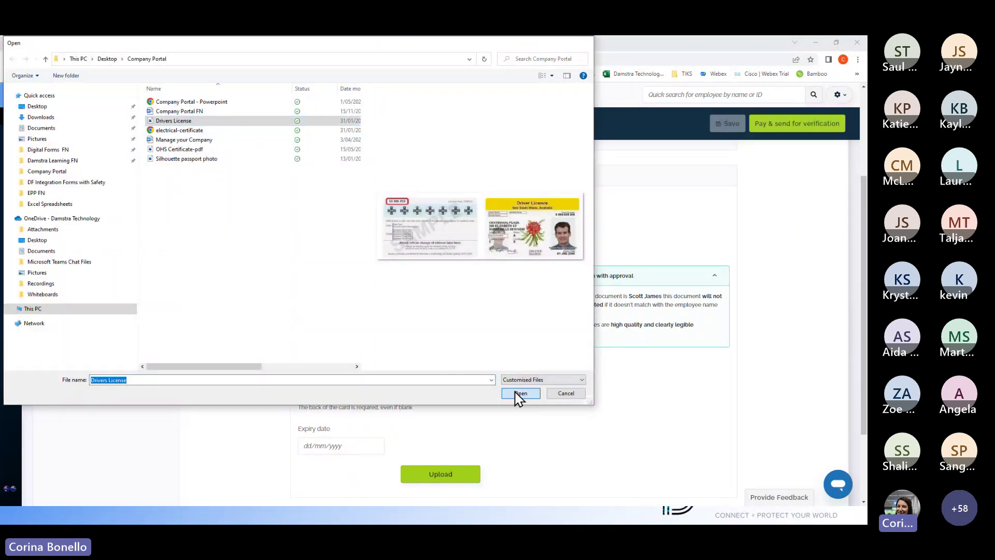
{"action": "scroll", "coordinate": [404, 358], "scroll_direction": "down", "scroll_amount": 2}
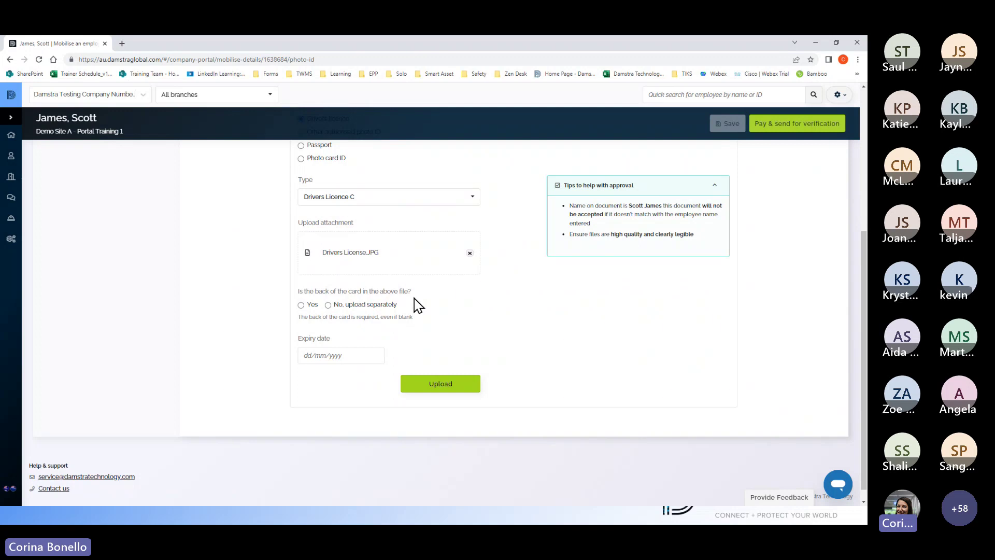
Step: Confirm the card back is in the same file, set expiry 01/02/2028, and submit
{"action": "left_click", "coordinate": [328, 306]}
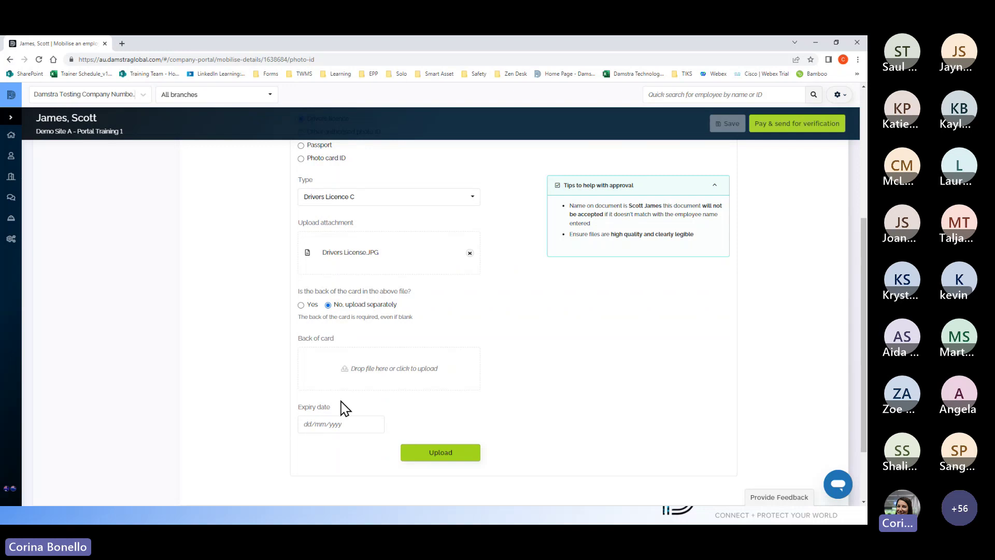
{"action": "left_click", "coordinate": [301, 306]}
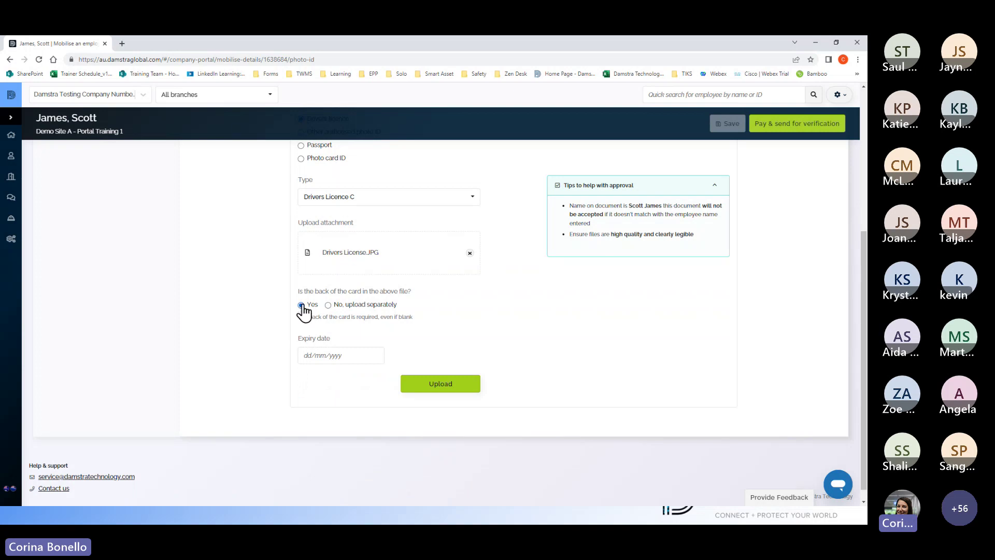
{"action": "left_click", "coordinate": [310, 353]}
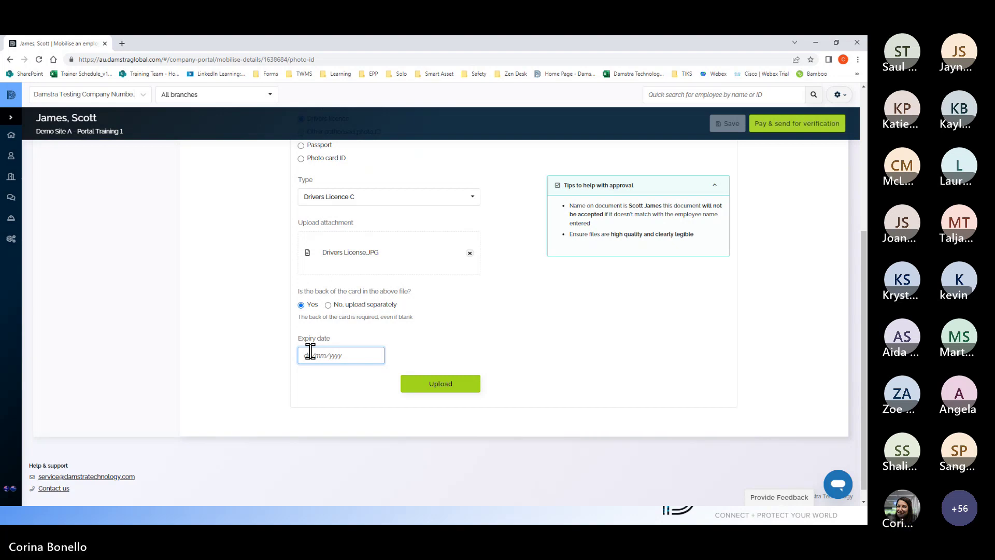
{"action": "type", "text": "01/02/2028"}
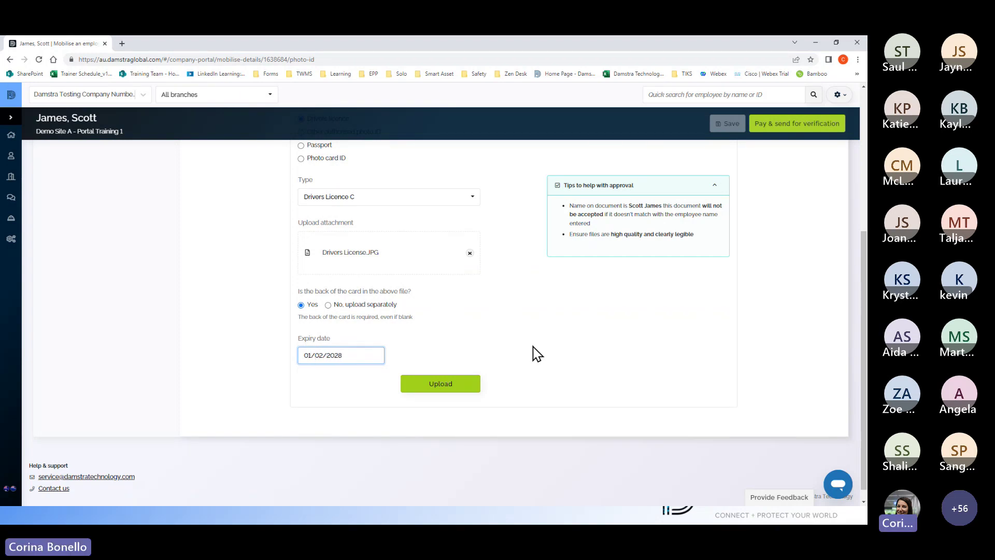
{"action": "scroll", "coordinate": [536, 351], "scroll_direction": "up", "scroll_amount": 1}
{"action": "left_click", "coordinate": [451, 424]}
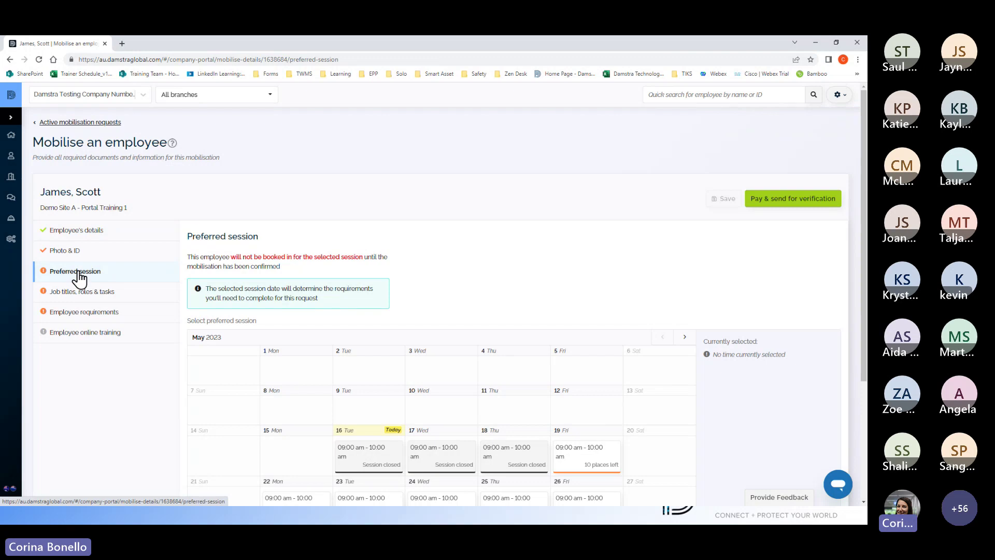
Step: Book the Tue 23 May 2023 09:00 am session as the preferred session
{"action": "left_click", "coordinate": [79, 279]}
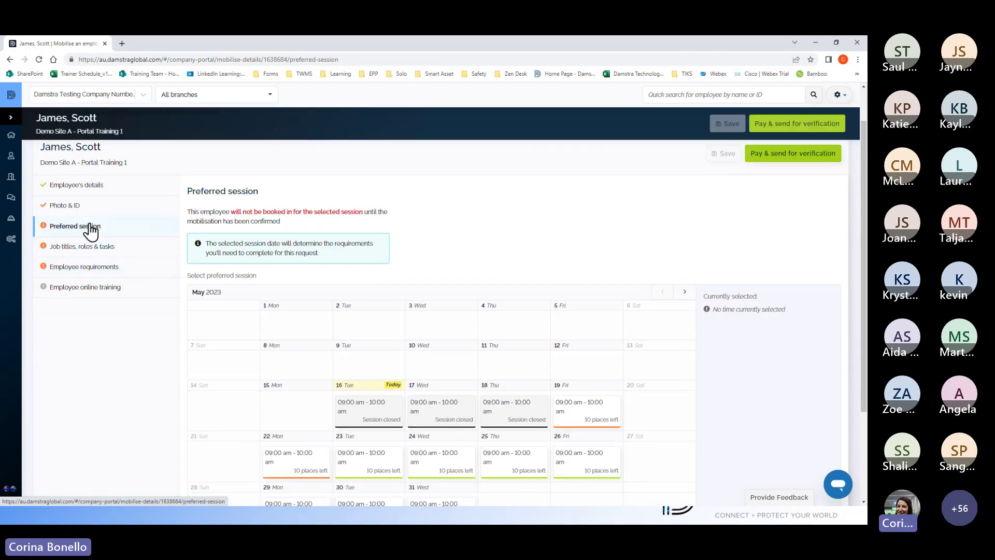
{"action": "scroll", "coordinate": [91, 232], "scroll_direction": "down", "scroll_amount": 3}
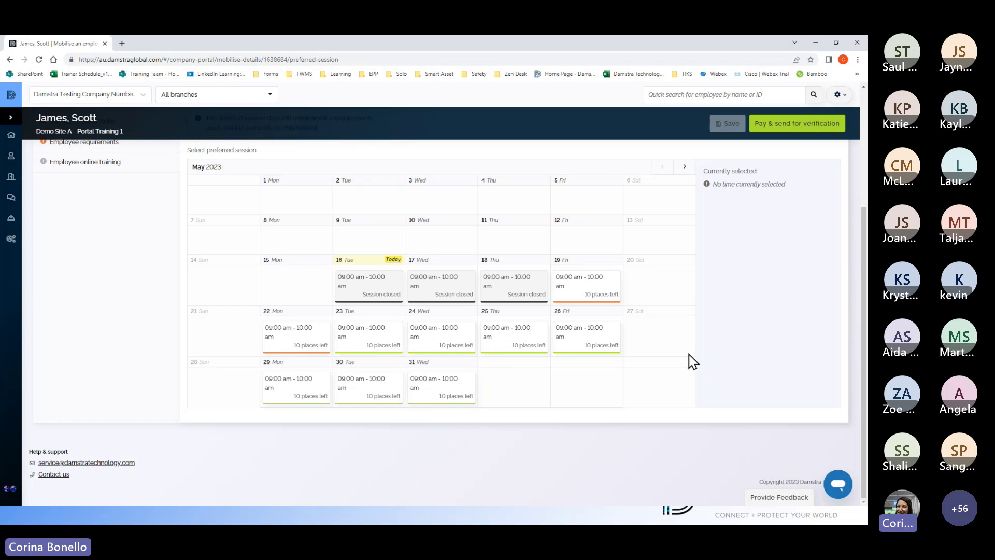
{"action": "scroll", "coordinate": [589, 355], "scroll_direction": "up", "scroll_amount": 3}
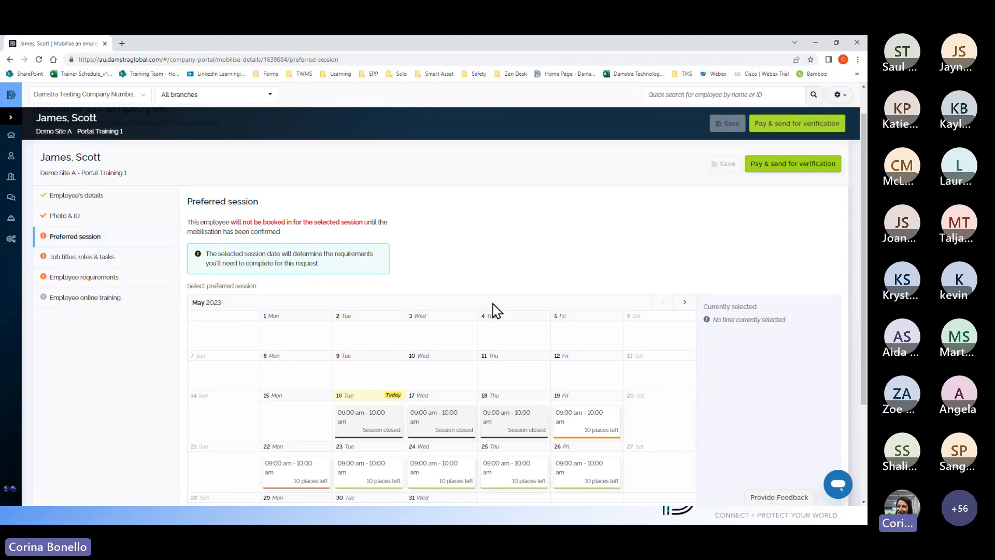
{"action": "scroll", "coordinate": [492, 306], "scroll_direction": "down", "scroll_amount": 3}
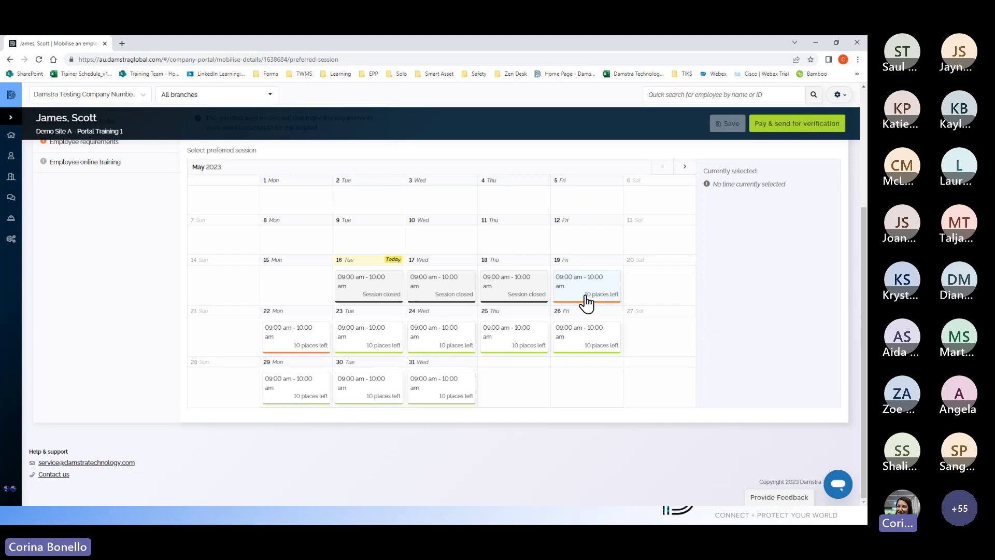
{"action": "scroll", "coordinate": [586, 303], "scroll_direction": "up", "scroll_amount": 1}
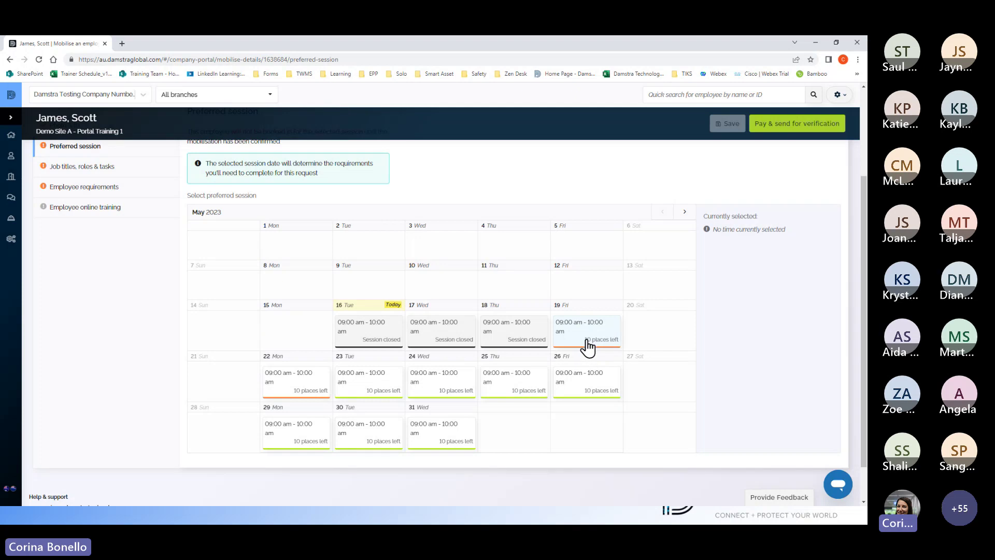
{"action": "scroll", "coordinate": [588, 347], "scroll_direction": "down", "scroll_amount": 1}
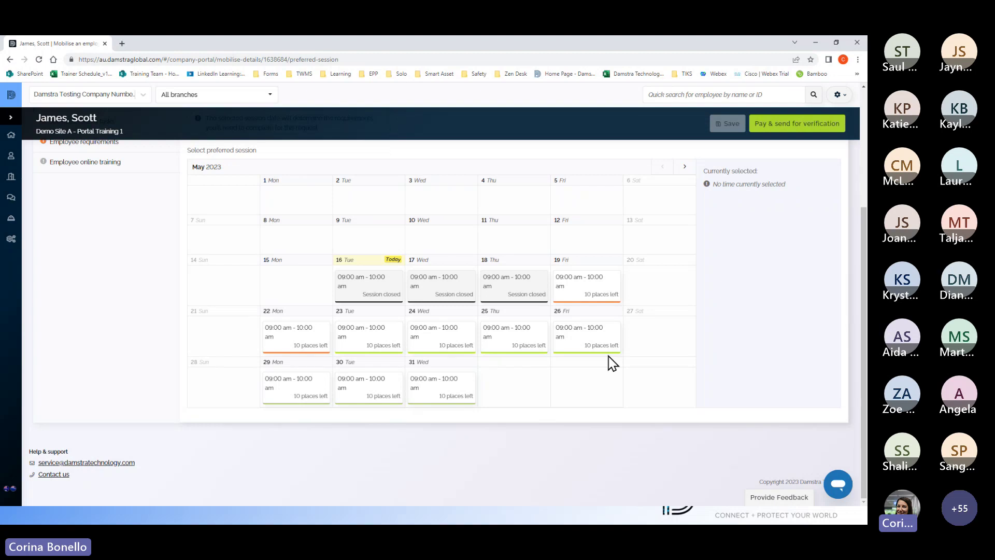
{"action": "left_click", "coordinate": [378, 342]}
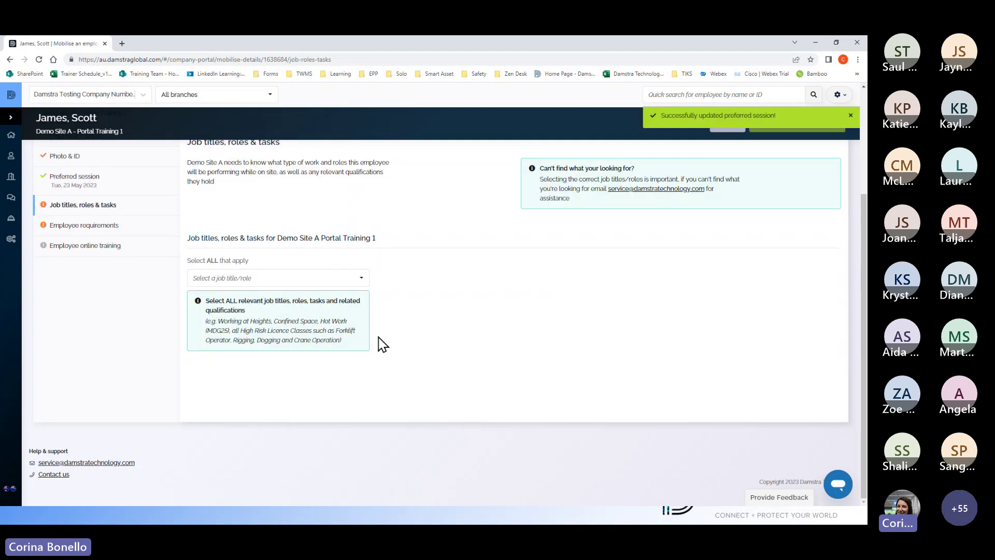
Step: Set the job title to Traffic Controller - Stop / Slow and proceed to Employee requirements
{"action": "scroll", "coordinate": [460, 322], "scroll_direction": "up", "scroll_amount": 3}
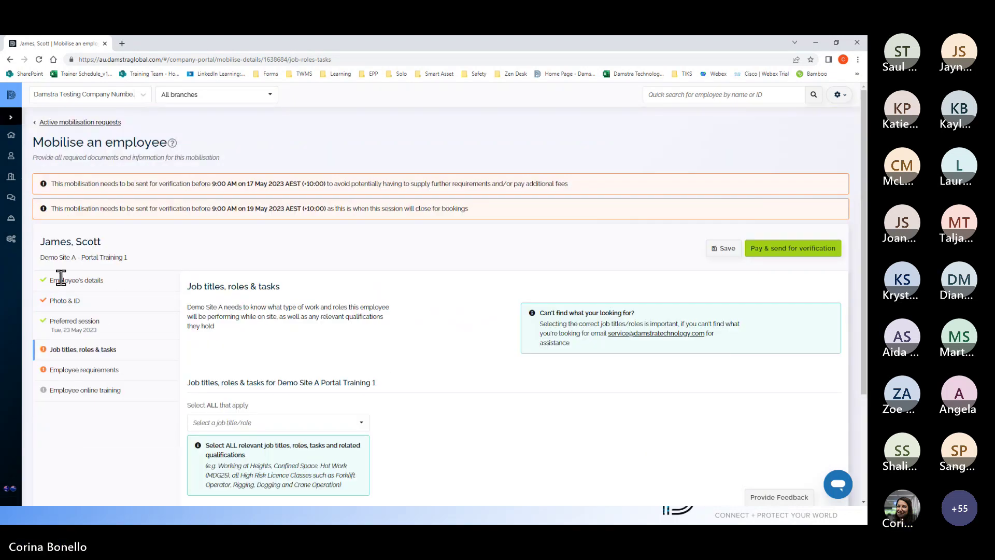
{"action": "left_click", "coordinate": [114, 355]}
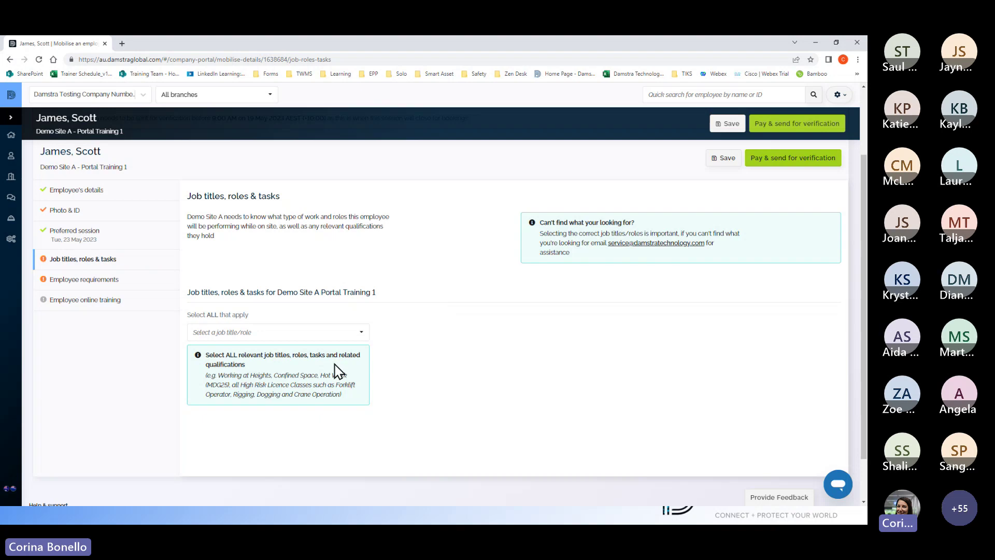
{"action": "left_click", "coordinate": [352, 333]}
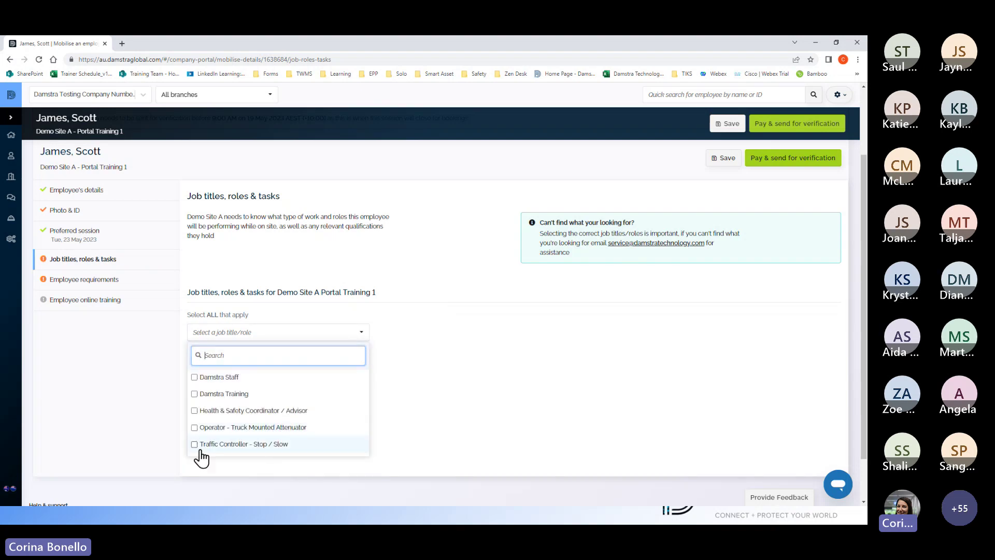
{"action": "left_click", "coordinate": [194, 446]}
{"action": "left_click", "coordinate": [495, 393]}
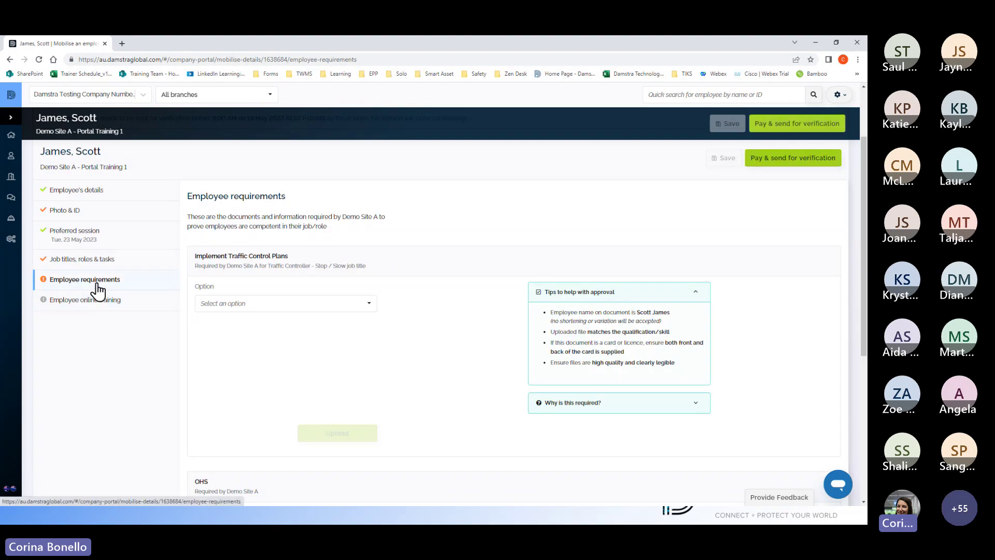
Step: Select 'Interim Statement of Completion: Implement Traffic Control Plans' as the evidence option
{"action": "scroll", "coordinate": [98, 290], "scroll_direction": "down", "scroll_amount": 1}
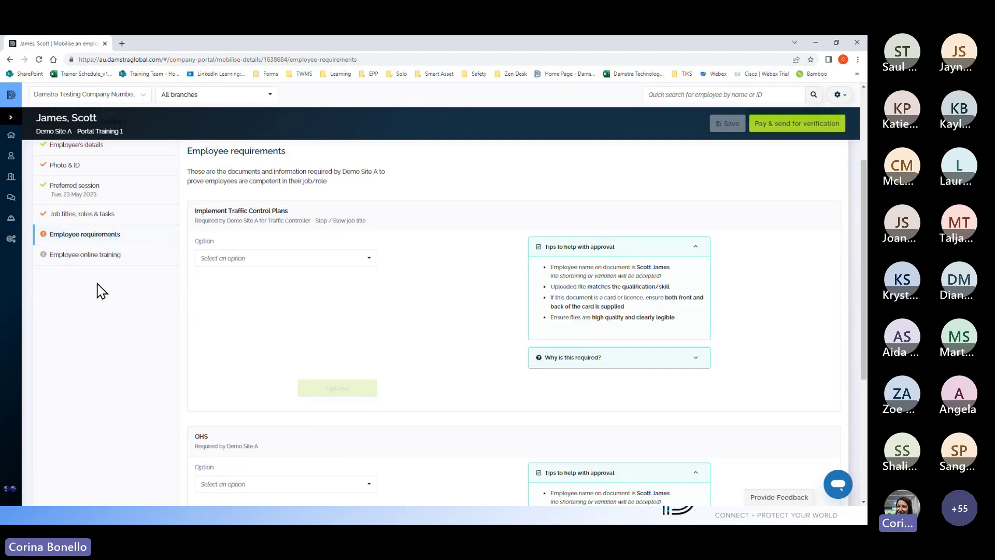
{"action": "scroll", "coordinate": [436, 303], "scroll_direction": "down", "scroll_amount": 4}
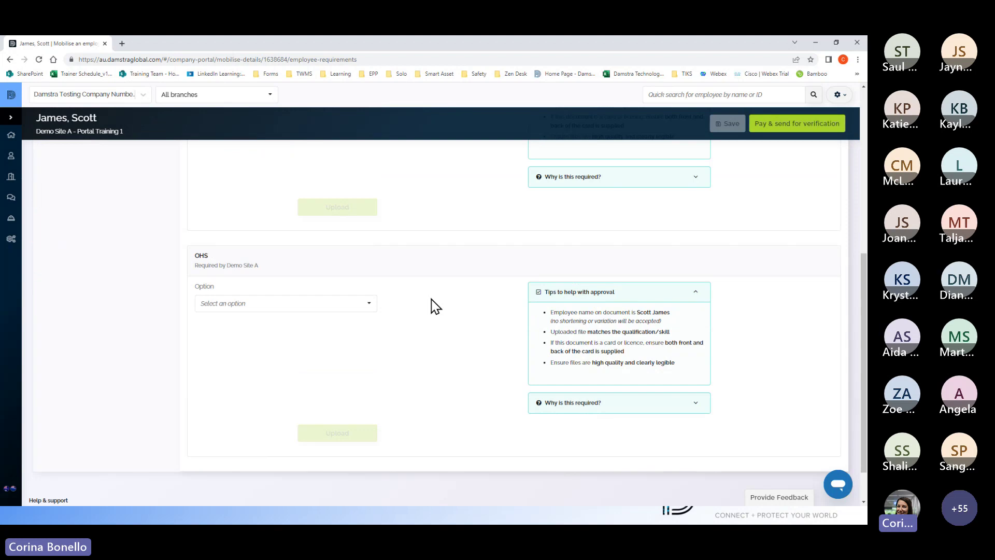
{"action": "scroll", "coordinate": [435, 306], "scroll_direction": "up", "scroll_amount": 3}
{"action": "scroll", "coordinate": [435, 306], "scroll_direction": "up", "scroll_amount": 1}
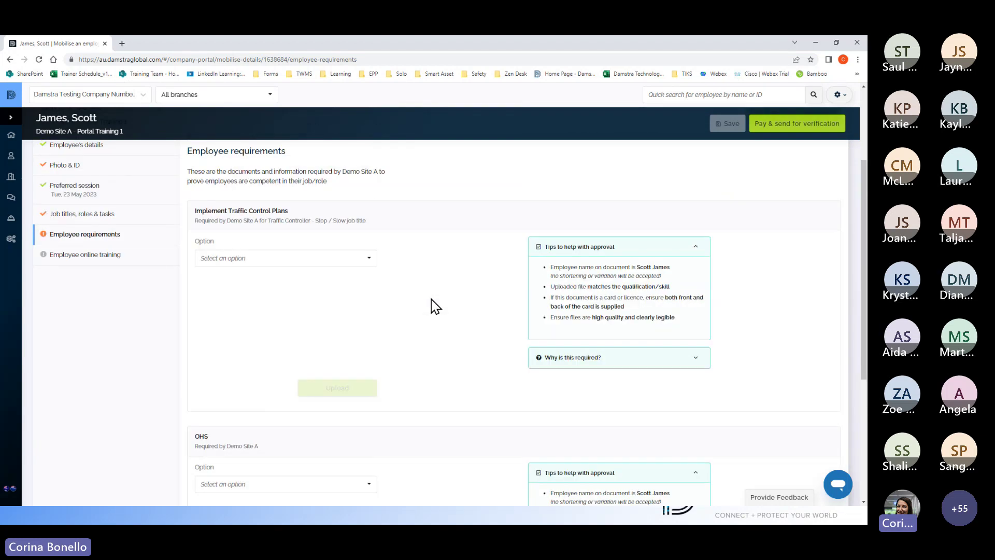
{"action": "scroll", "coordinate": [435, 306], "scroll_direction": "up", "scroll_amount": 2}
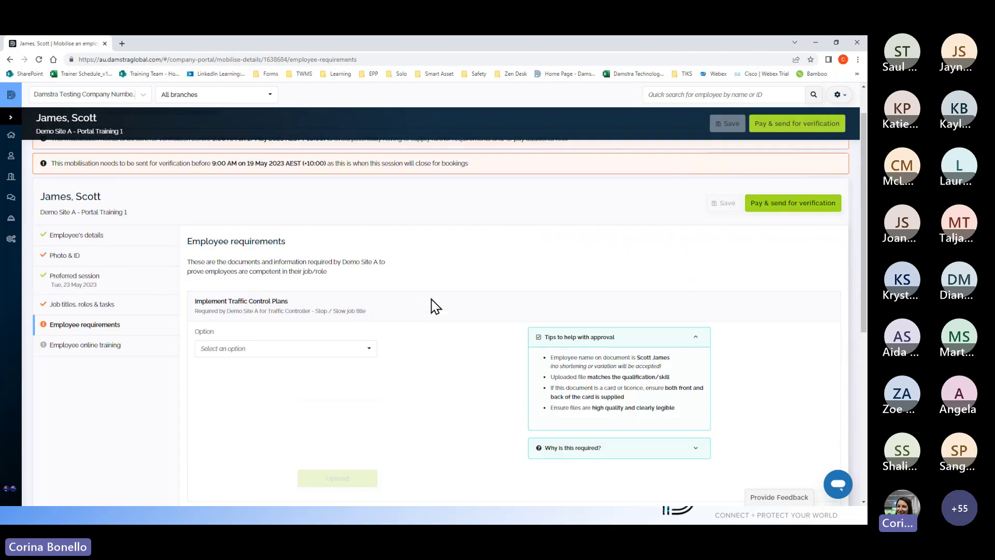
{"action": "left_click", "coordinate": [366, 354]}
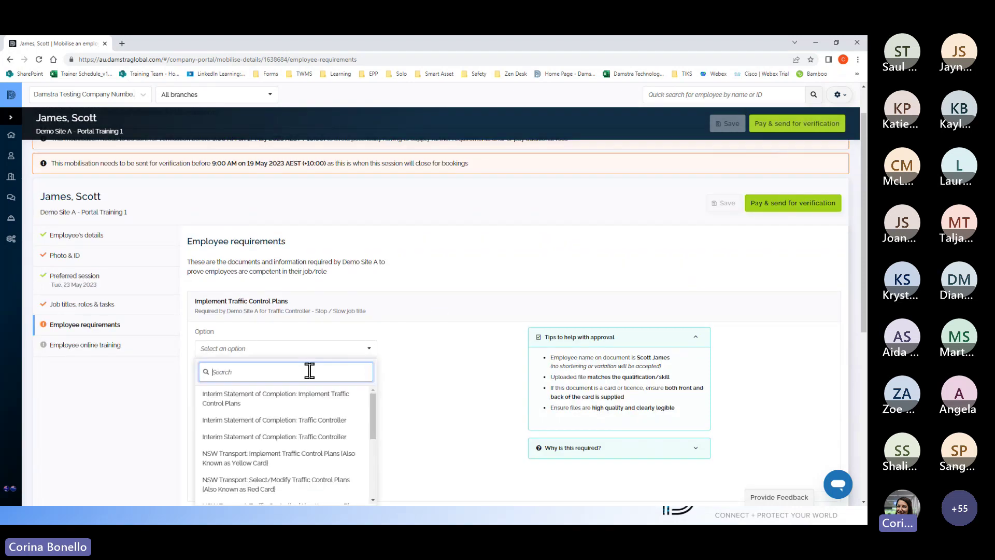
{"action": "left_click", "coordinate": [326, 401]}
{"action": "scroll", "coordinate": [372, 364], "scroll_direction": "down", "scroll_amount": 2}
{"action": "left_click", "coordinate": [362, 260]}
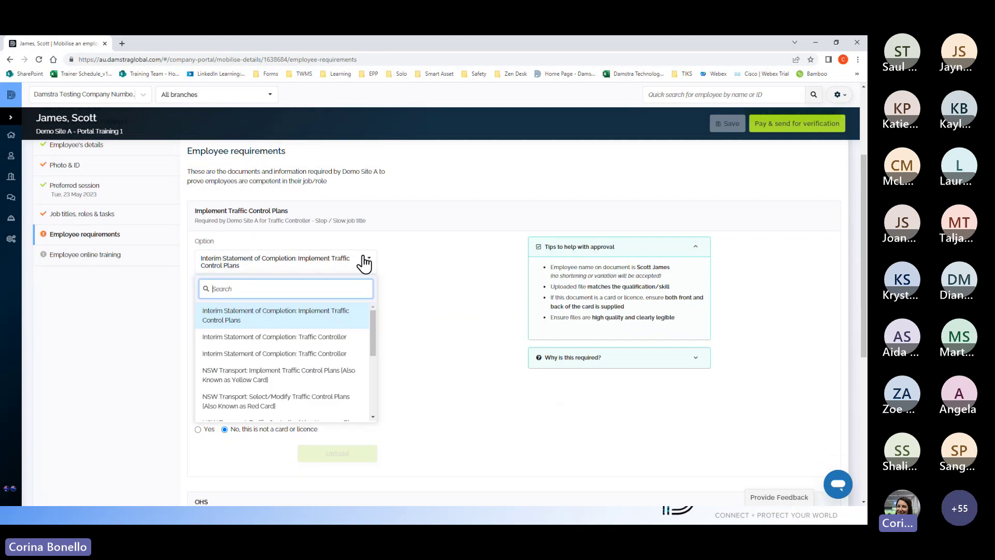
{"action": "scroll", "coordinate": [324, 342], "scroll_direction": "down", "scroll_amount": 4}
{"action": "scroll", "coordinate": [318, 383], "scroll_direction": "down", "scroll_amount": 3}
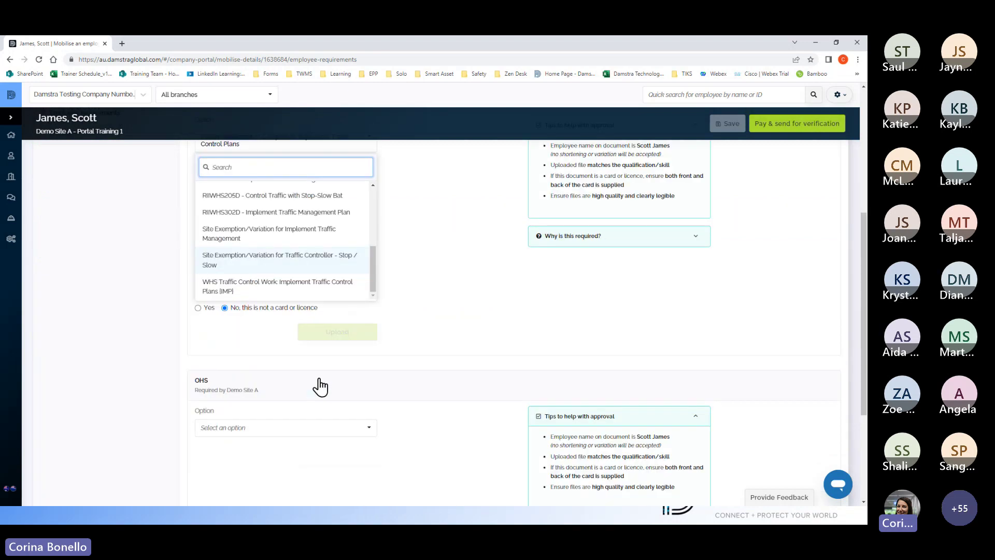
{"action": "scroll", "coordinate": [310, 288], "scroll_direction": "up", "scroll_amount": 3}
{"action": "scroll", "coordinate": [311, 280], "scroll_direction": "up", "scroll_amount": 3}
{"action": "scroll", "coordinate": [422, 260], "scroll_direction": "up", "scroll_amount": 2}
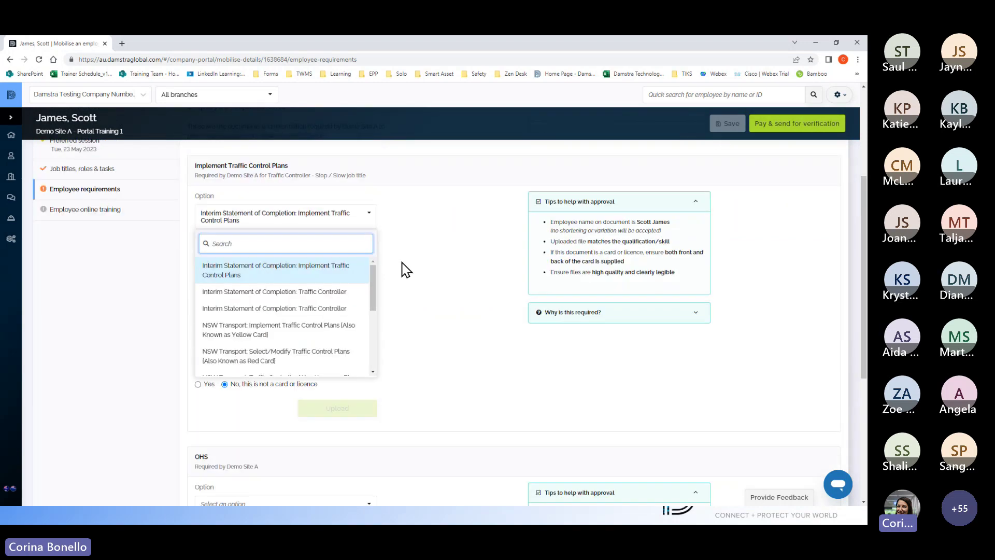
{"action": "left_click", "coordinate": [280, 273]}
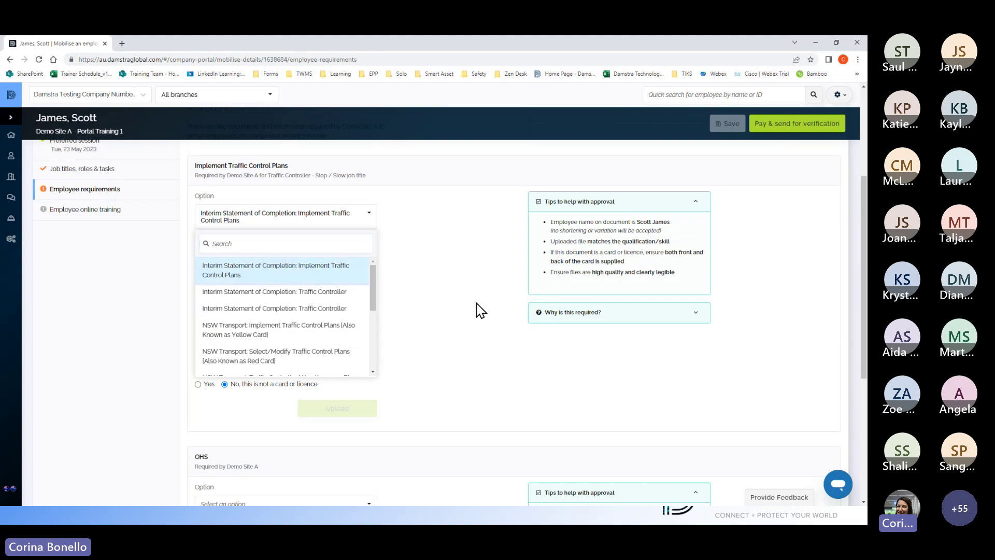
{"action": "left_click", "coordinate": [476, 309]}
Step: Attach electrical-certificate.pdf to the Traffic Control Plans requirement
{"action": "left_click", "coordinate": [296, 286]}
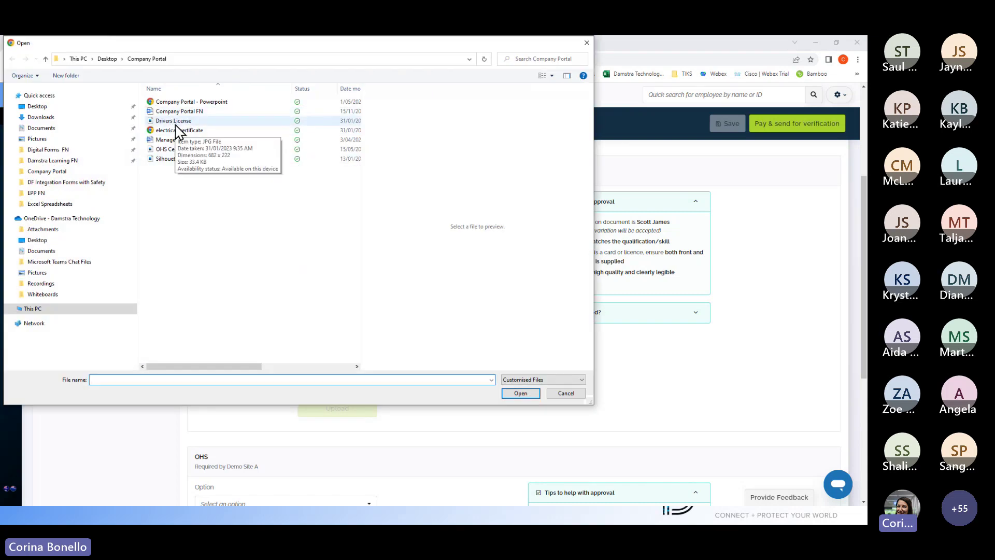
{"action": "left_click", "coordinate": [174, 131]}
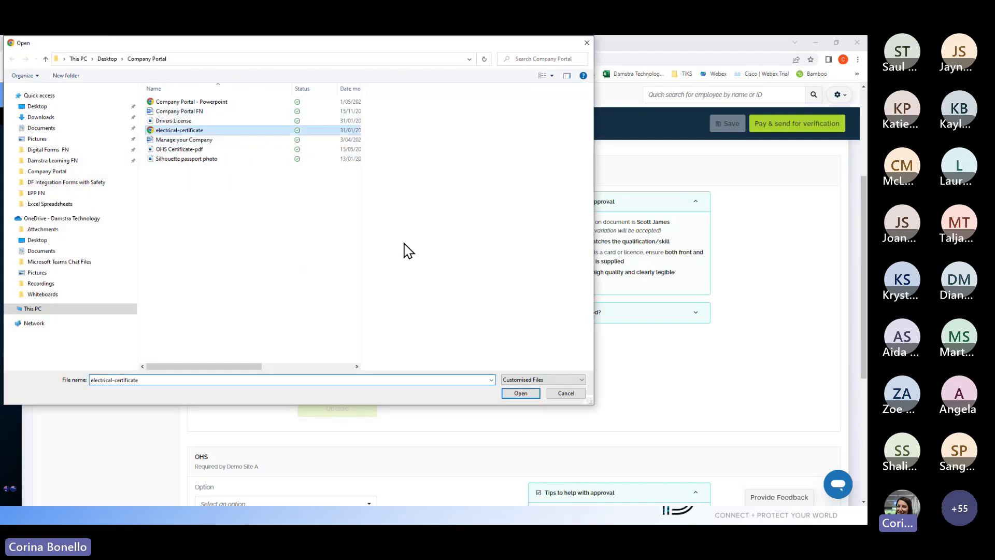
{"action": "left_click", "coordinate": [520, 392]}
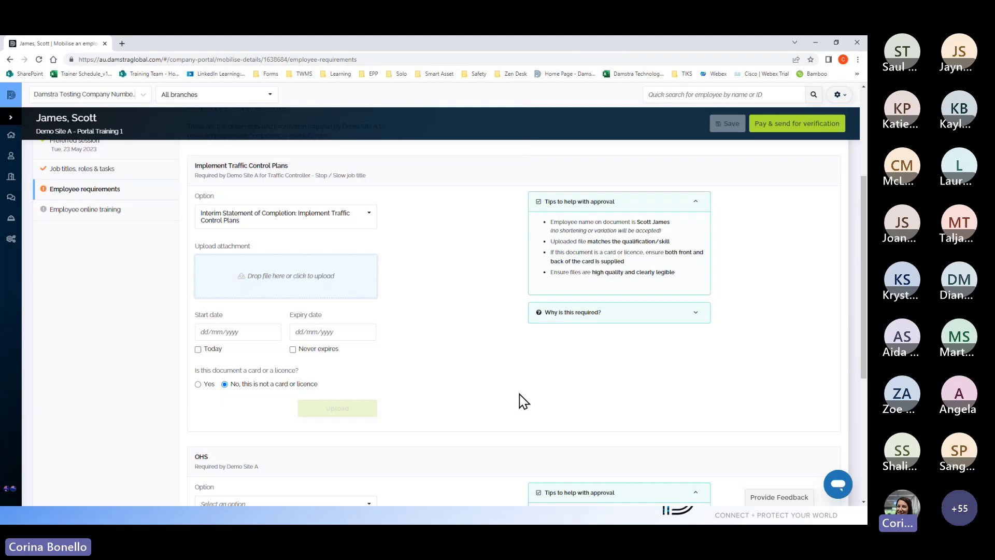
Step: Enter start date 01/12/2022 and expiry 01/12/2023 for the Traffic Control Plans evidence, then upload it
{"action": "left_click", "coordinate": [227, 332]}
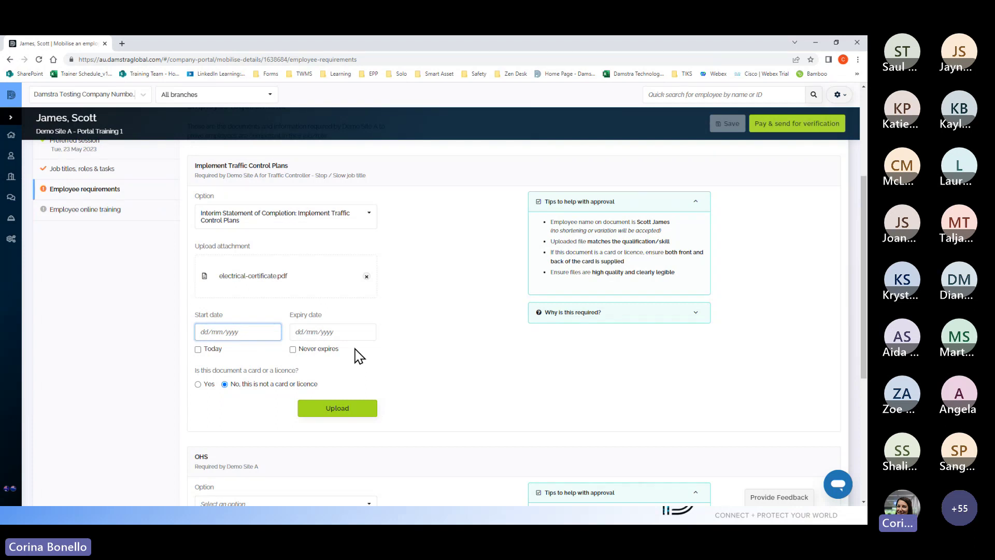
{"action": "type", "text": "01/12/2022"}
{"action": "key", "text": "Tab"}
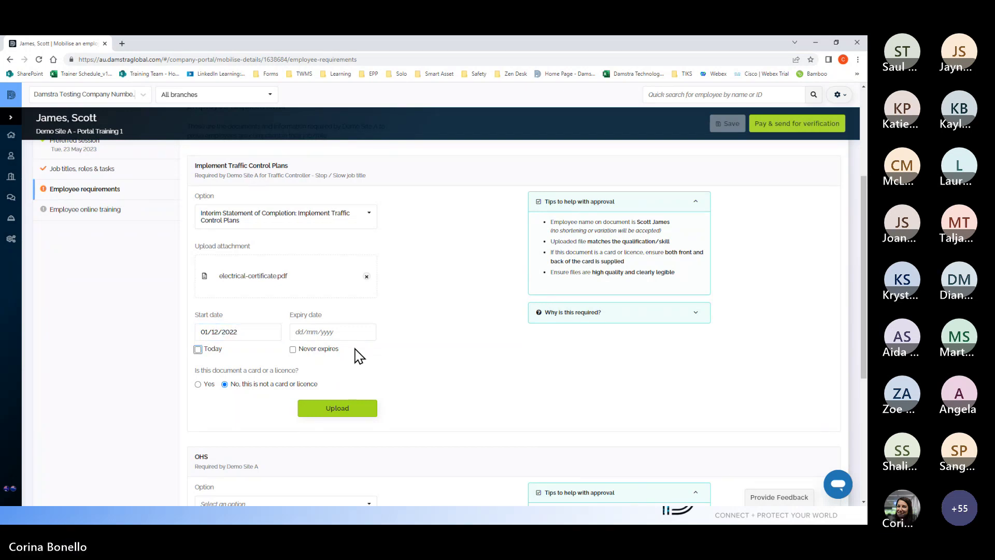
{"action": "key", "text": "Tab"}
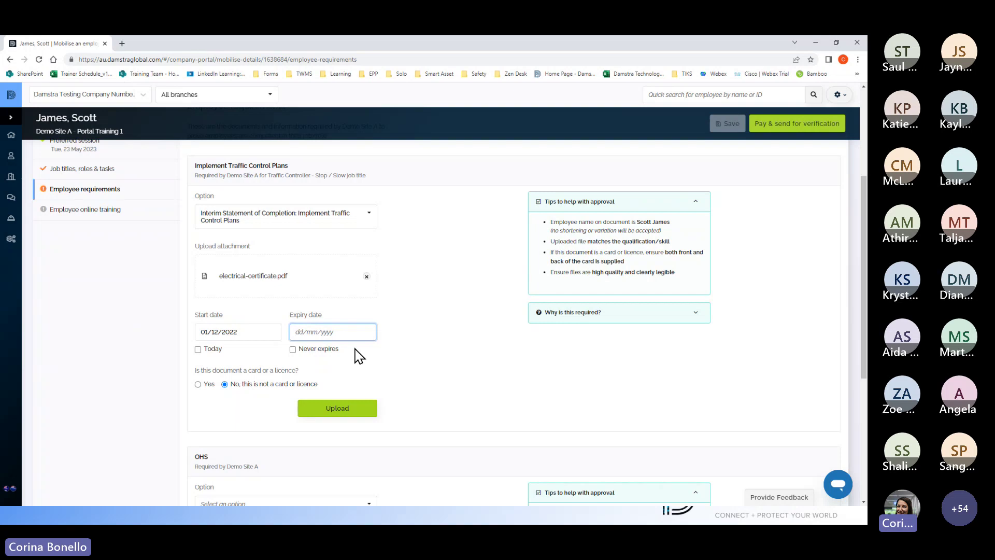
{"action": "type", "text": "01/12/2023"}
{"action": "left_click", "coordinate": [407, 357]}
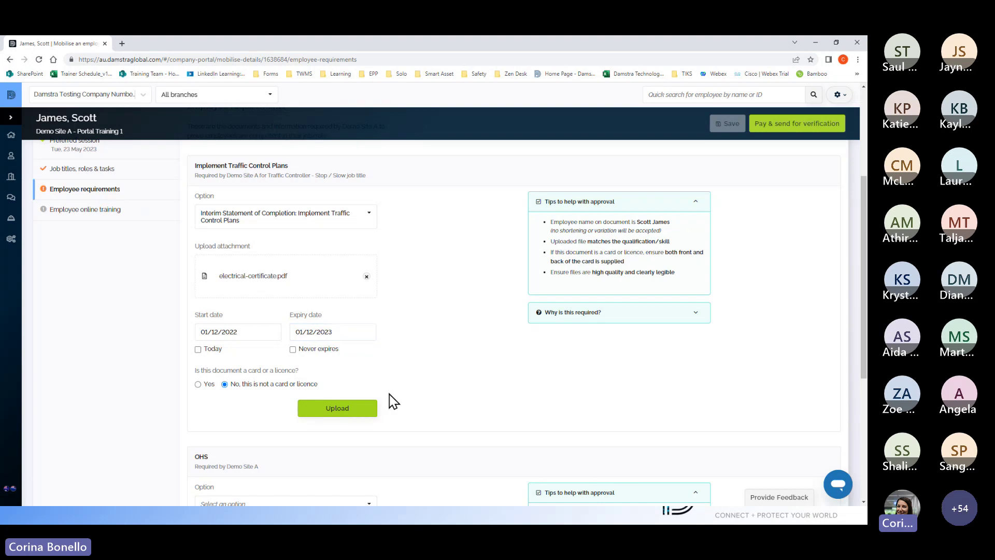
{"action": "left_click", "coordinate": [361, 413]}
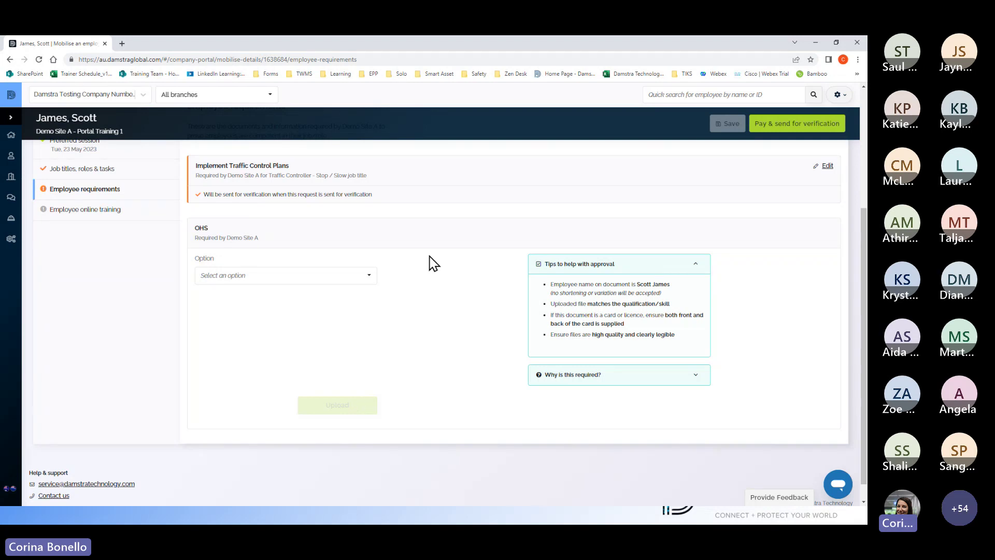
Step: Pick the White Card OHS induction option and attach the file OHS Certificate-pdf.jpg
{"action": "left_click", "coordinate": [369, 275]}
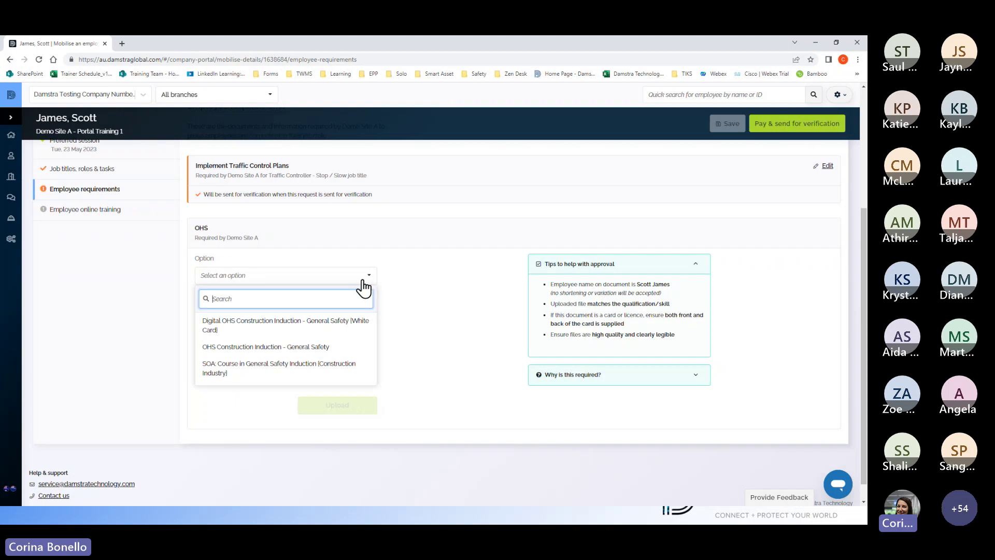
{"action": "left_click", "coordinate": [252, 325]}
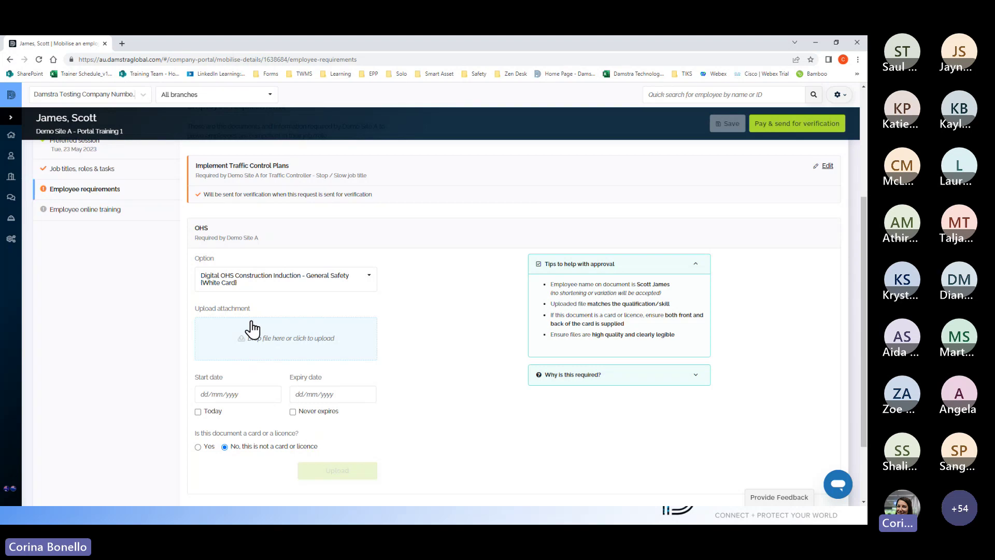
{"action": "left_click", "coordinate": [280, 342]}
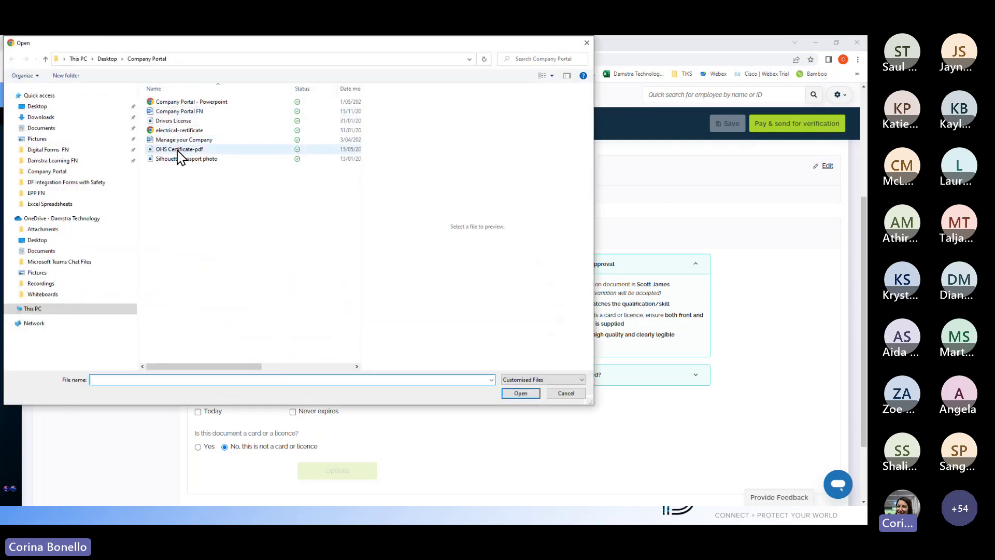
{"action": "left_click", "coordinate": [178, 150]}
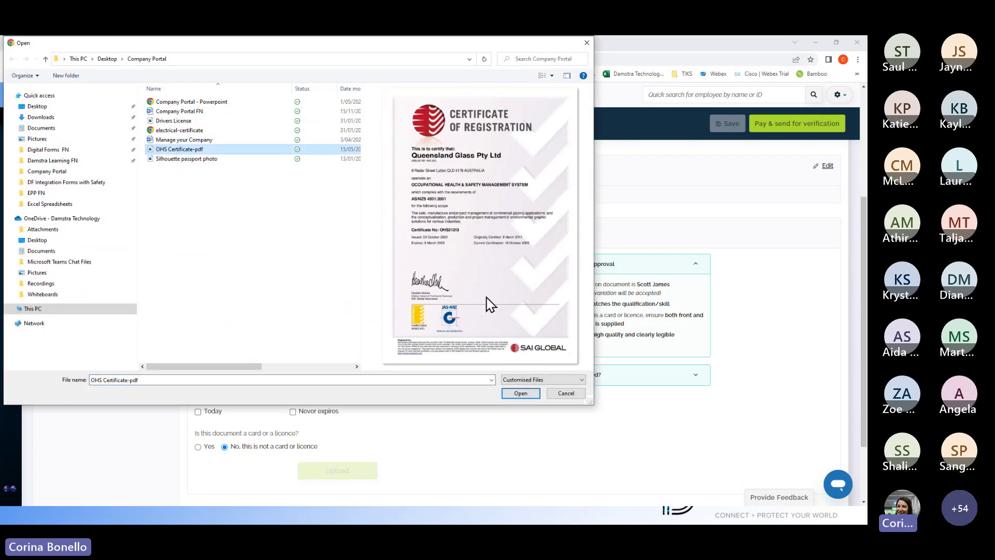
{"action": "left_click", "coordinate": [521, 394]}
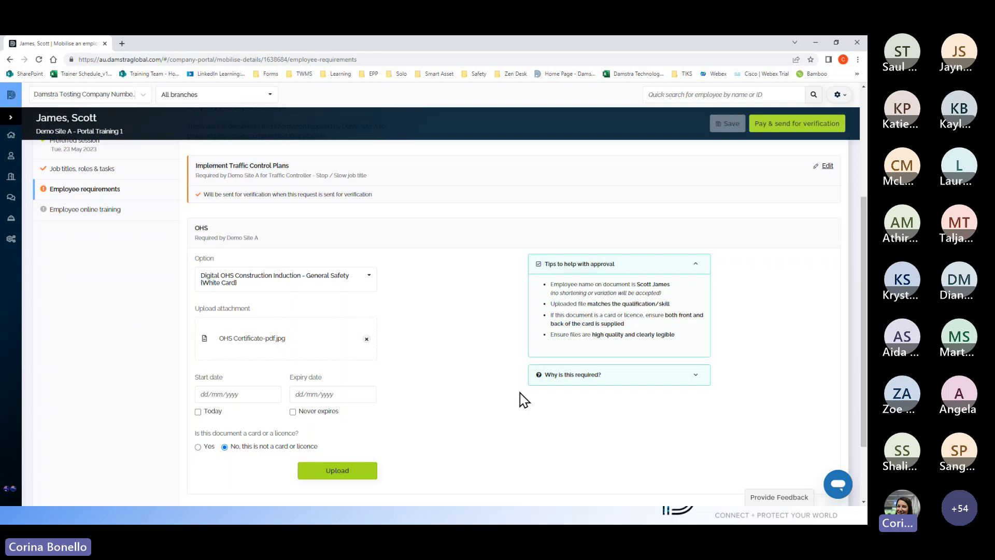
Step: Give the OHS certificate start 01/12/2022 and expiry 02/12/2023, upload it, and return to the slideshow
{"action": "left_click", "coordinate": [228, 395]}
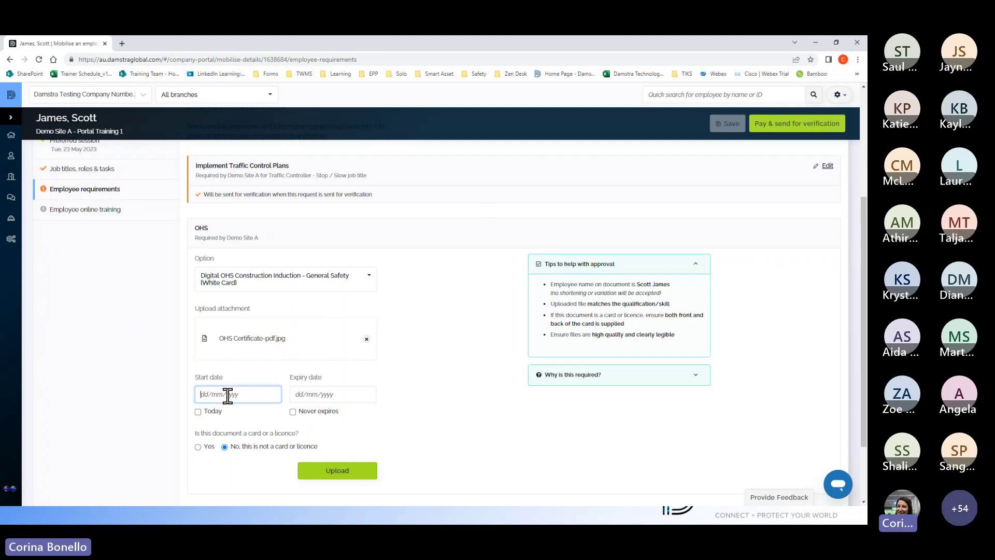
{"action": "type", "text": "01/12/"}
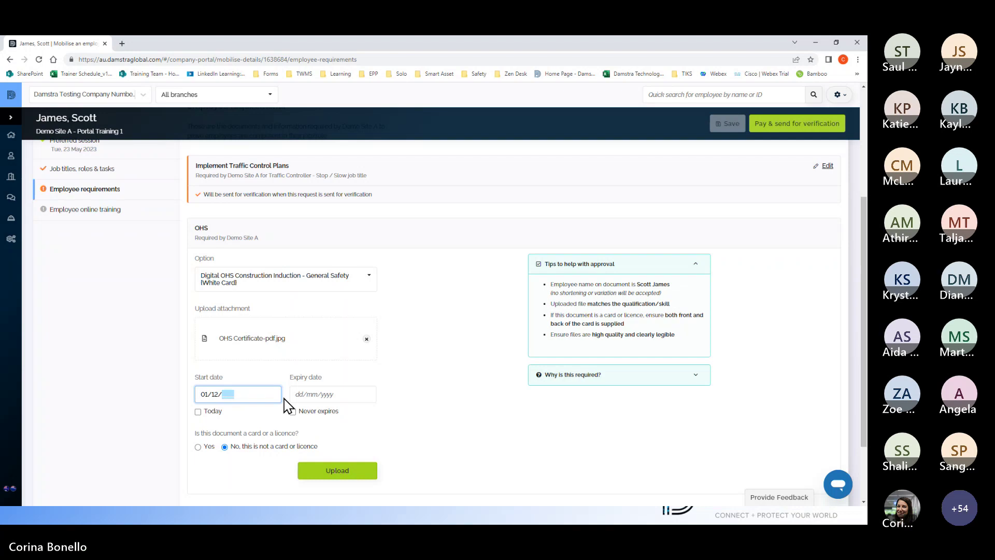
{"action": "type", "text": "2022"}
{"action": "key", "text": "Tab"}
{"action": "key", "text": "Tab"}
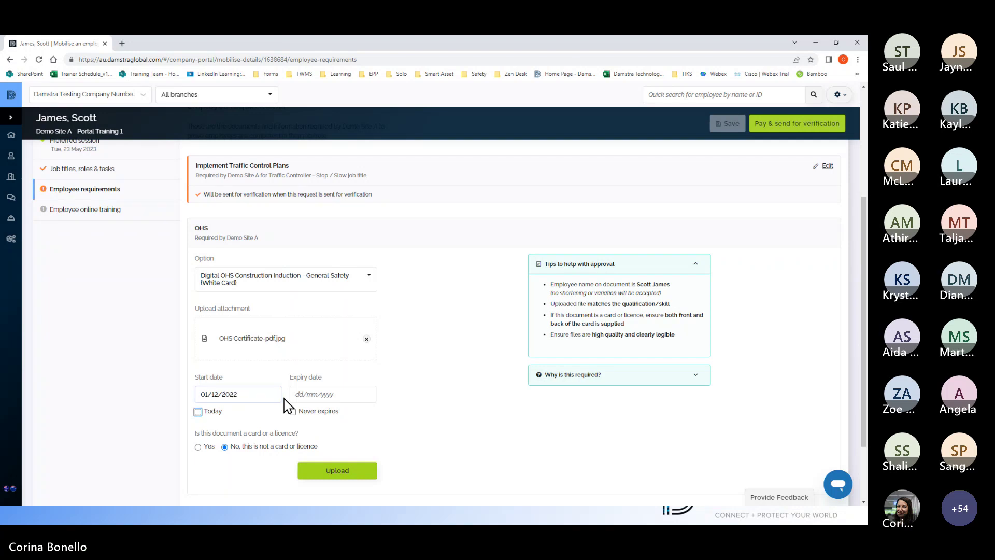
{"action": "type", "text": "02/12/2023"}
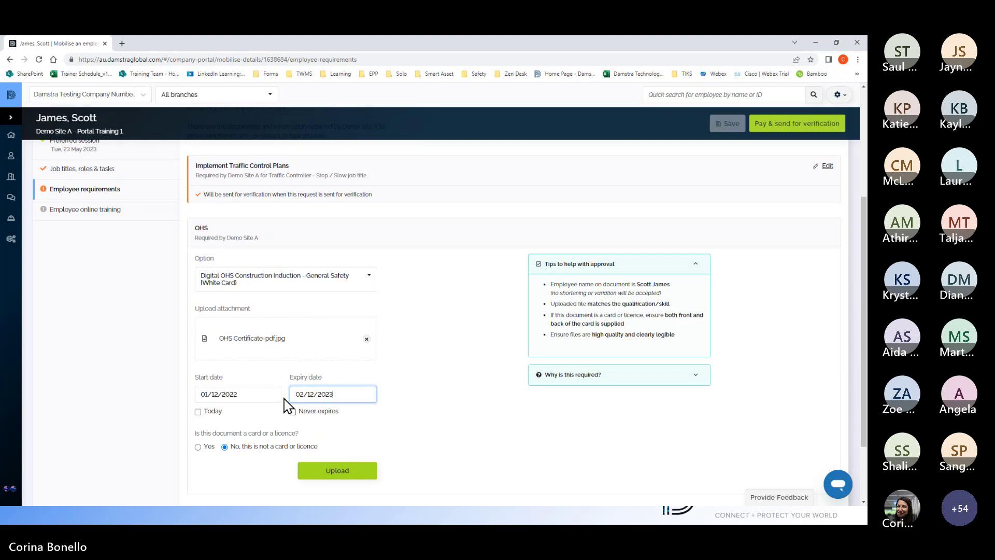
{"action": "left_click", "coordinate": [347, 471]}
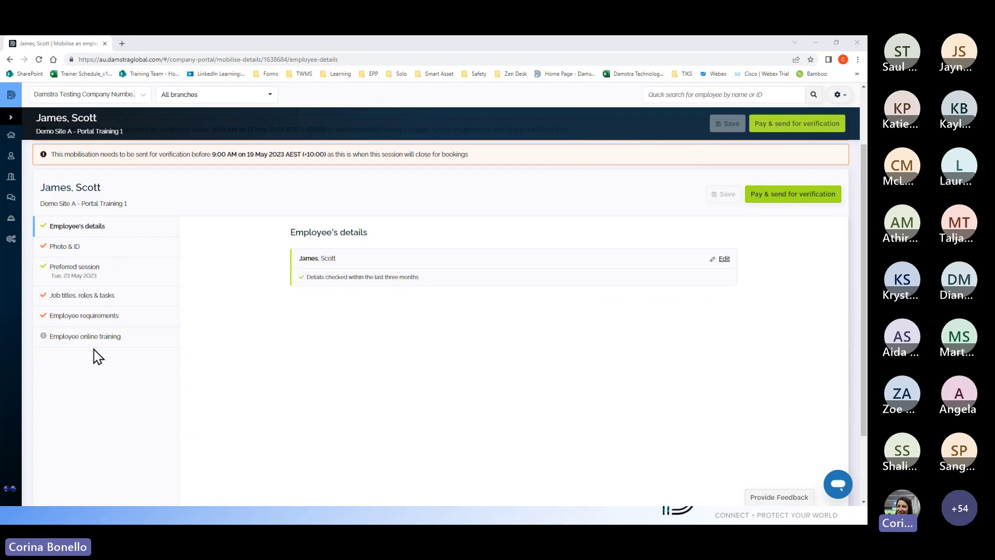
{"action": "key", "text": "alt+Tab"}
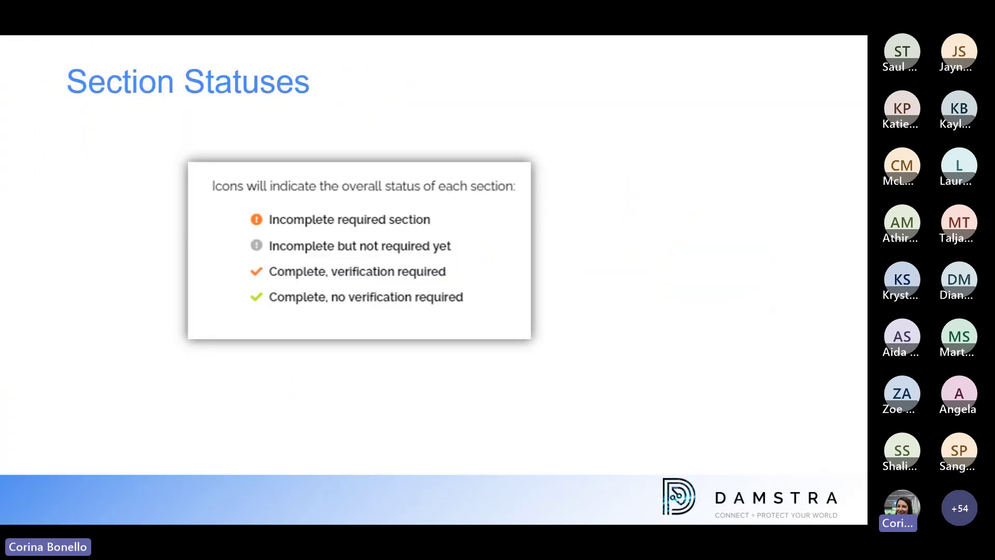
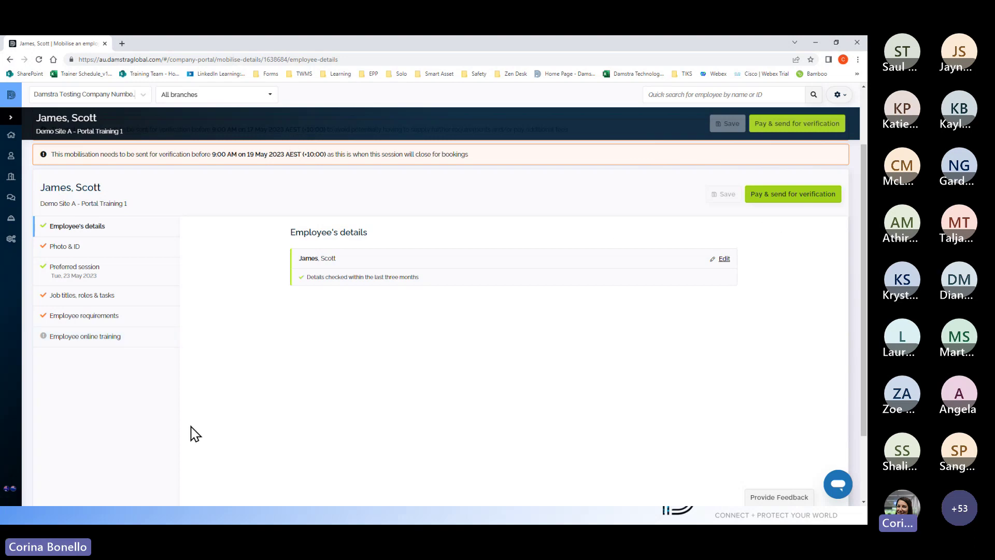
{"action": "mouse_move", "coordinate": [42, 336]}
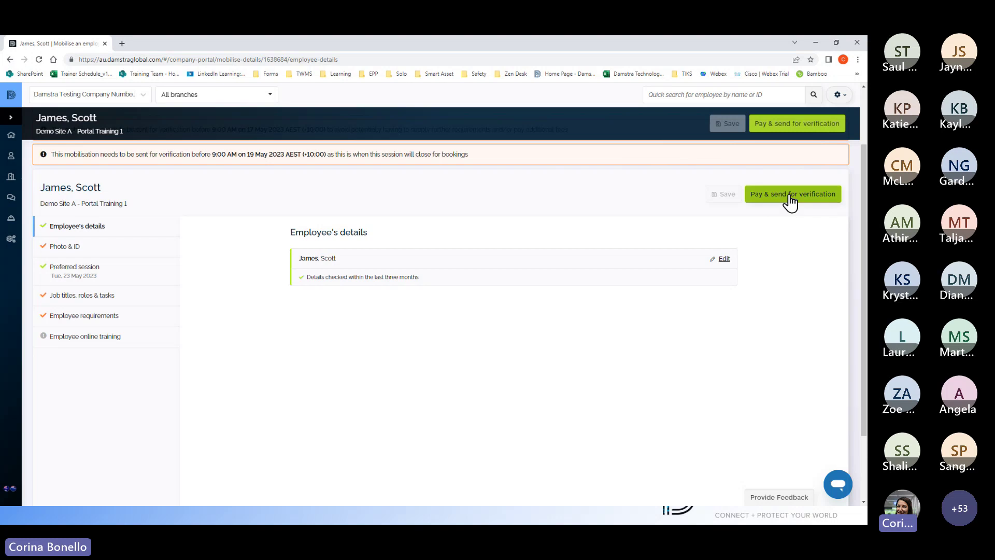
Step: Choose Purchase order payment for the AUD $1.10 fee and agree to the confirmation
{"action": "left_click", "coordinate": [789, 195]}
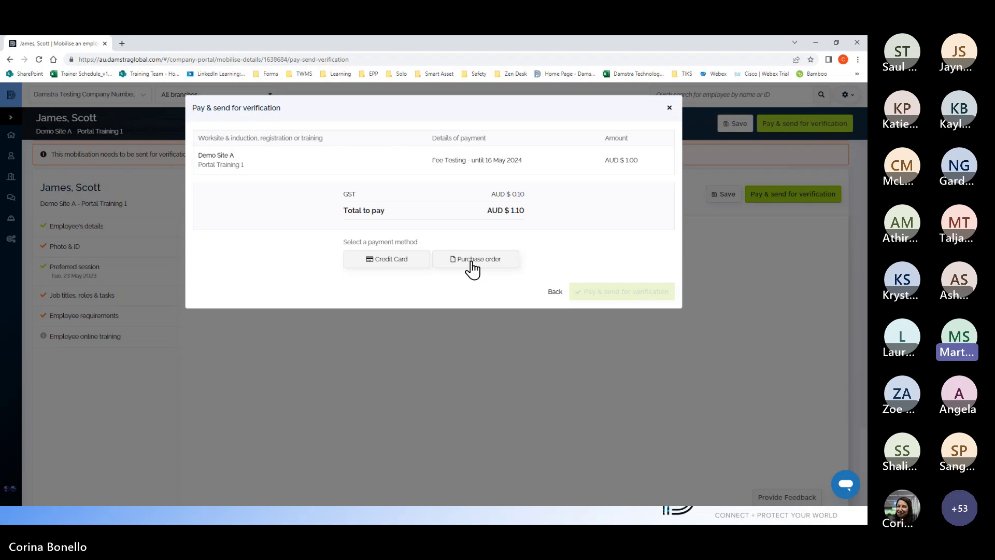
{"action": "left_click", "coordinate": [472, 263]}
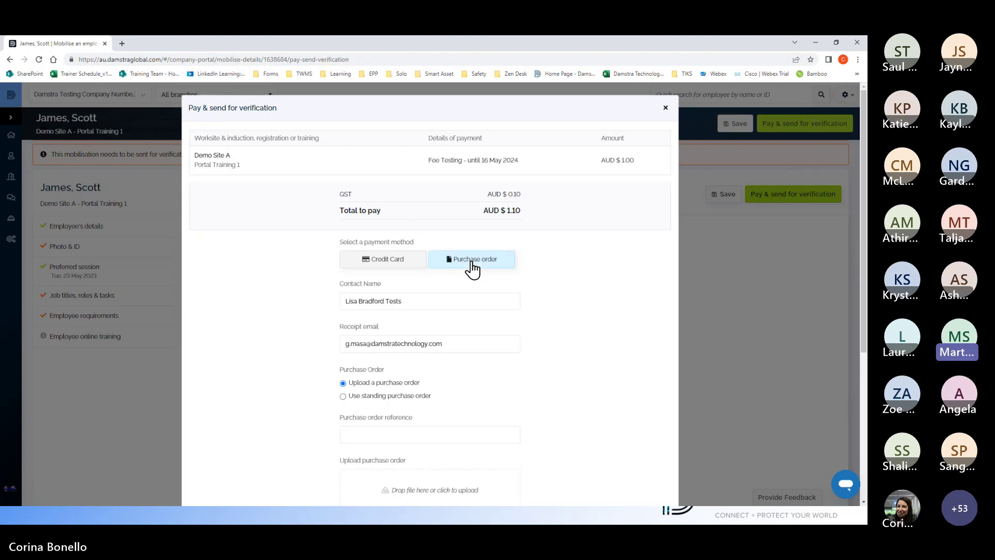
{"action": "scroll", "coordinate": [570, 365], "scroll_direction": "down", "scroll_amount": 3}
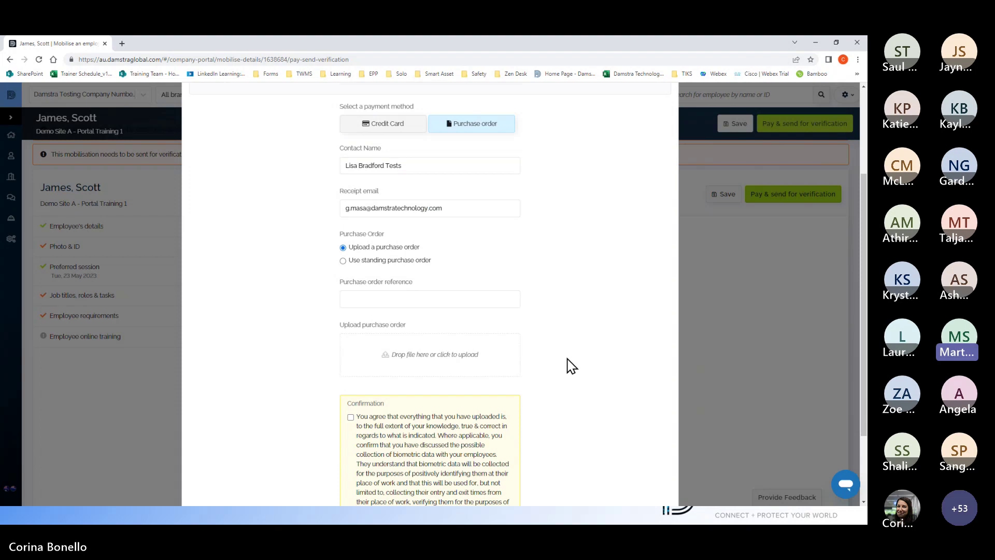
{"action": "scroll", "coordinate": [570, 365], "scroll_direction": "down", "scroll_amount": 2}
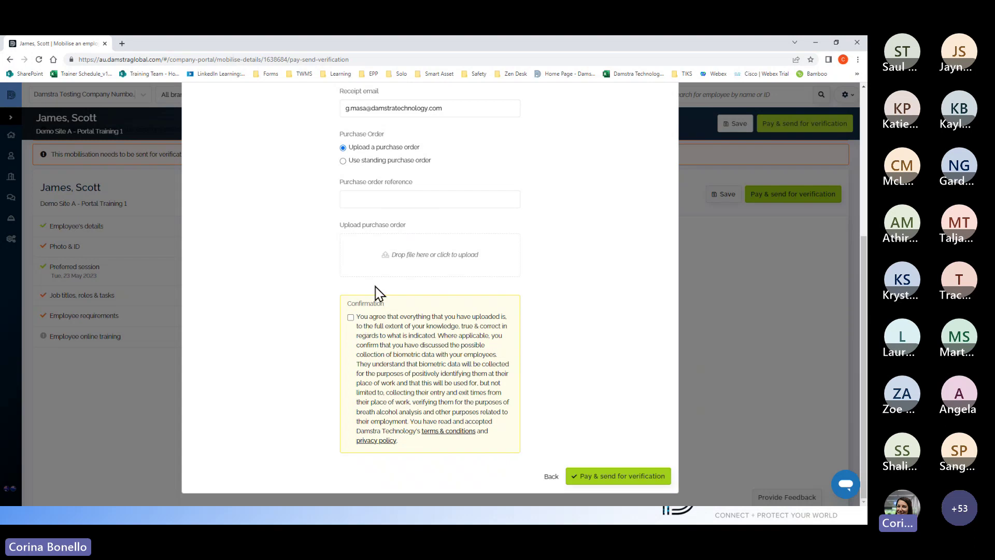
{"action": "left_click", "coordinate": [354, 321]}
{"action": "scroll", "coordinate": [489, 328], "scroll_direction": "up", "scroll_amount": 3}
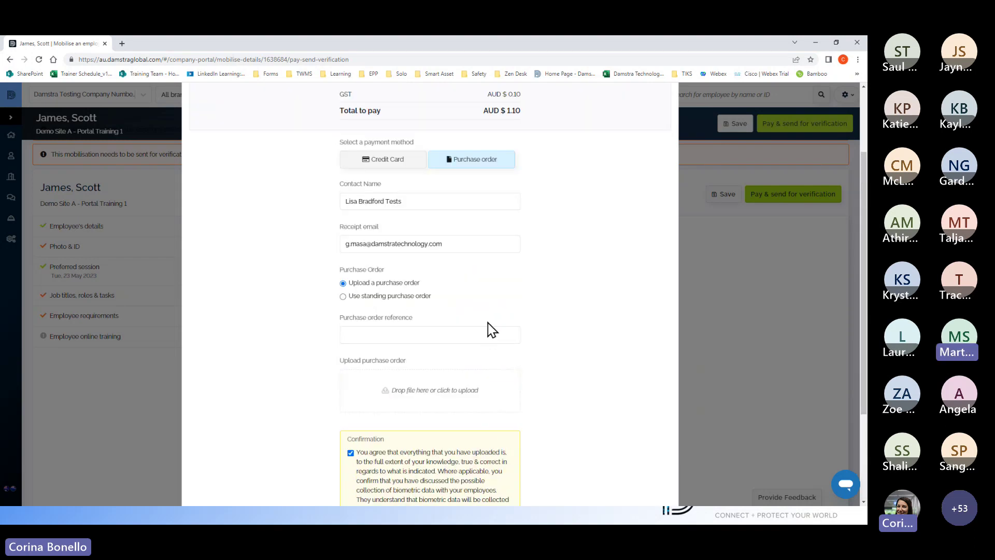
{"action": "scroll", "coordinate": [489, 328], "scroll_direction": "down", "scroll_amount": 2}
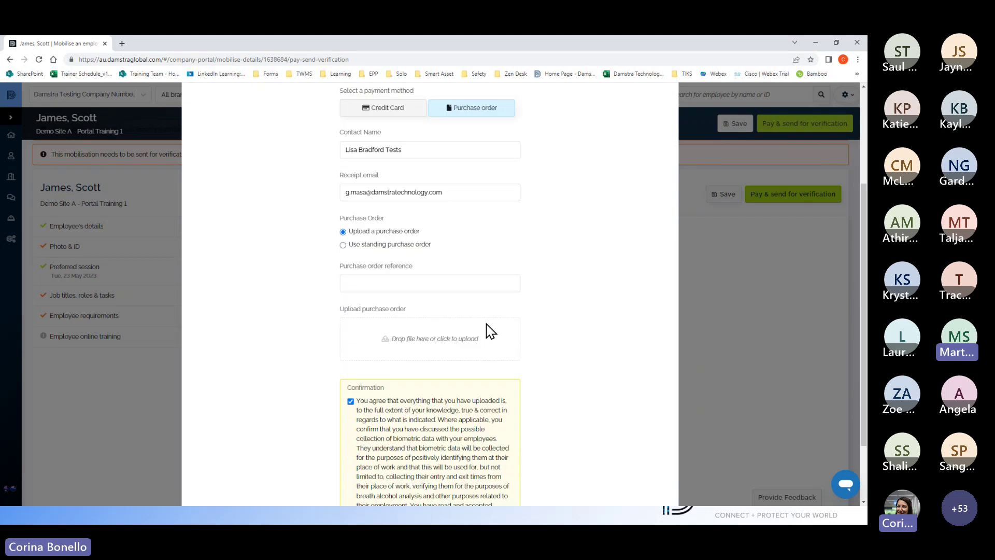
Step: Upload Drivers License.JPG as the purchase order file
{"action": "left_click", "coordinate": [416, 313]}
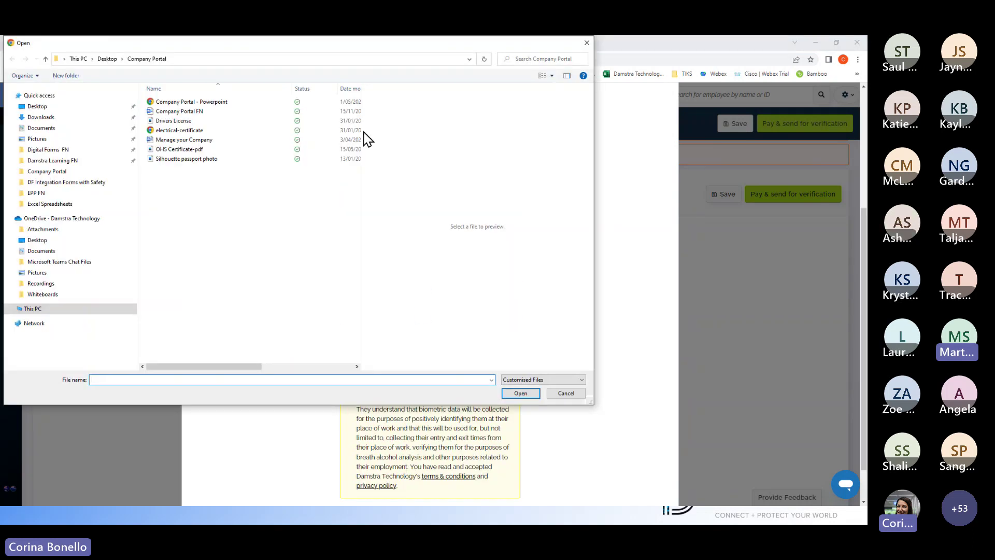
{"action": "left_click", "coordinate": [187, 102]}
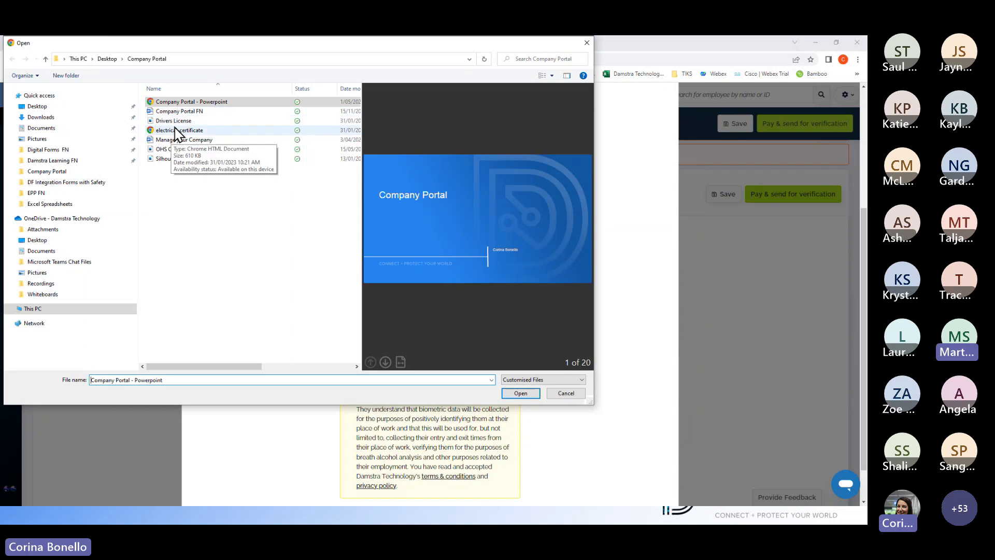
{"action": "left_click", "coordinate": [169, 122]}
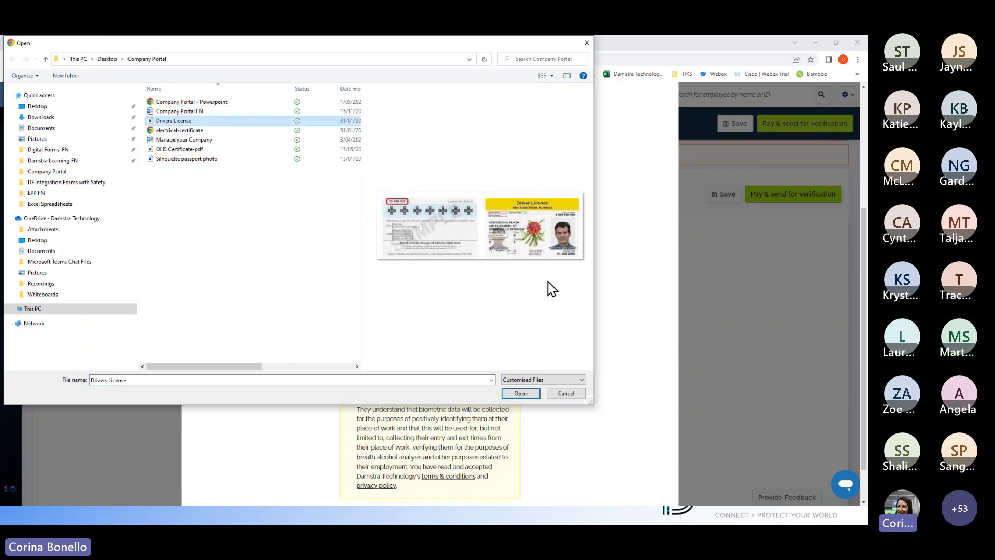
{"action": "left_click", "coordinate": [521, 395]}
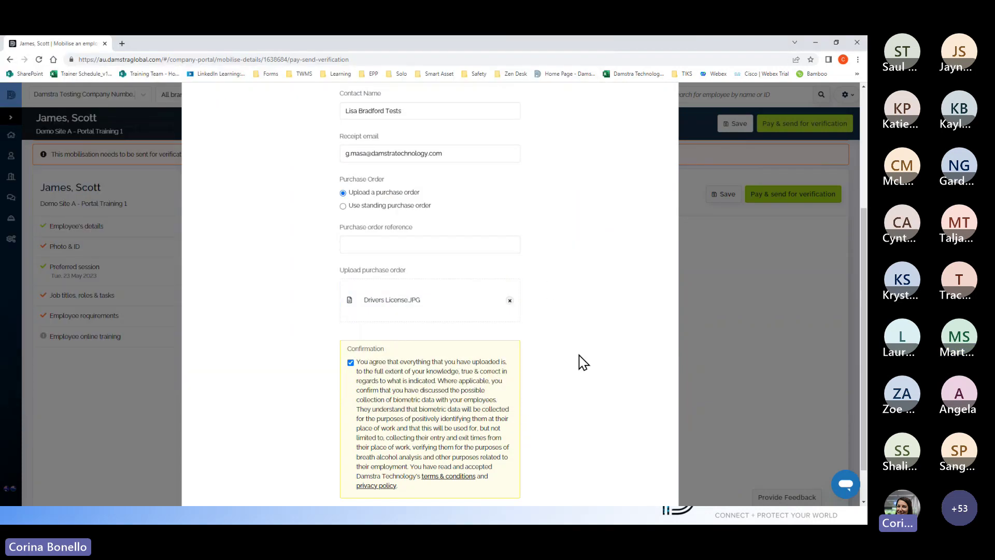
{"action": "scroll", "coordinate": [579, 360], "scroll_direction": "down", "scroll_amount": 1}
Step: Enter purchase order reference 987456, then pay and send the mobilisation for verification
{"action": "left_click", "coordinate": [378, 199]}
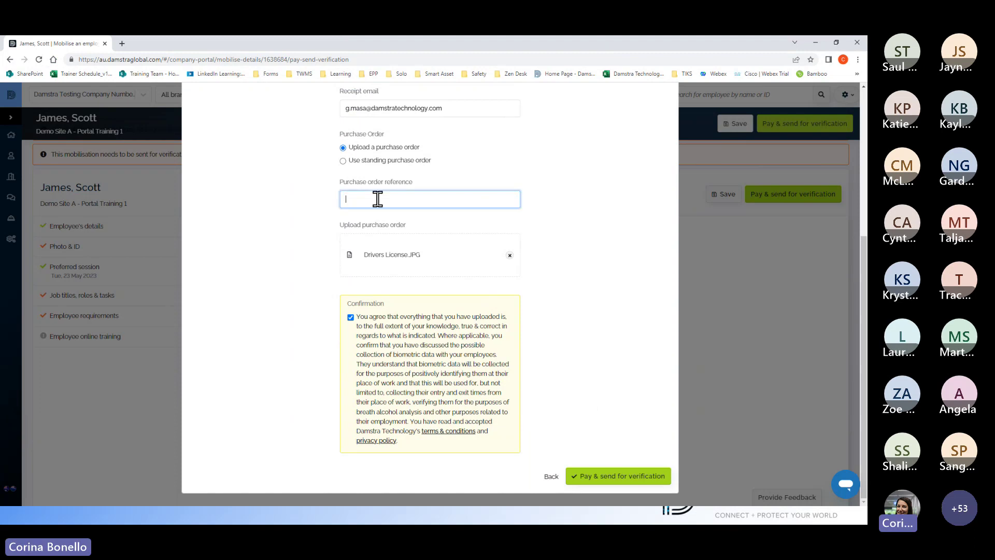
{"action": "type", "text": "987456"}
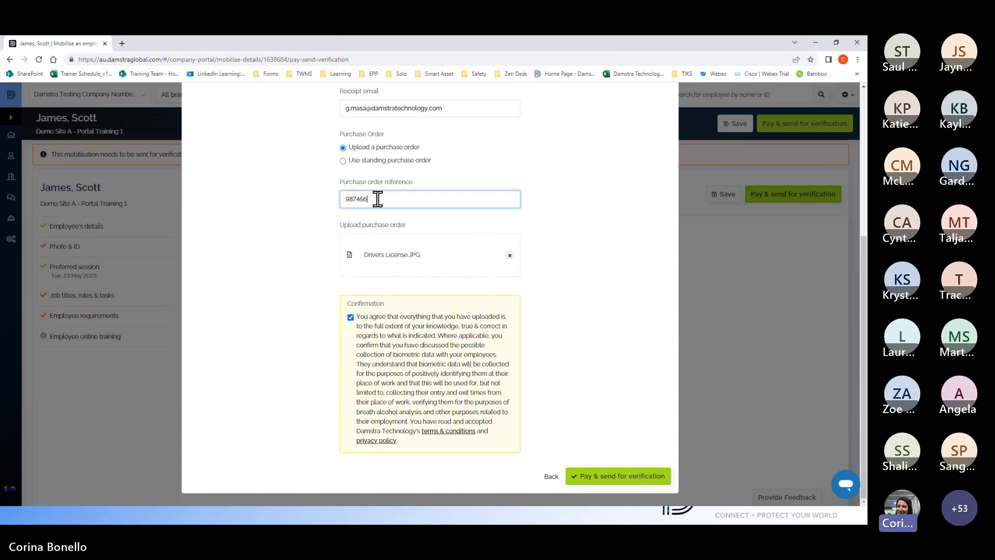
{"action": "left_click", "coordinate": [614, 477]}
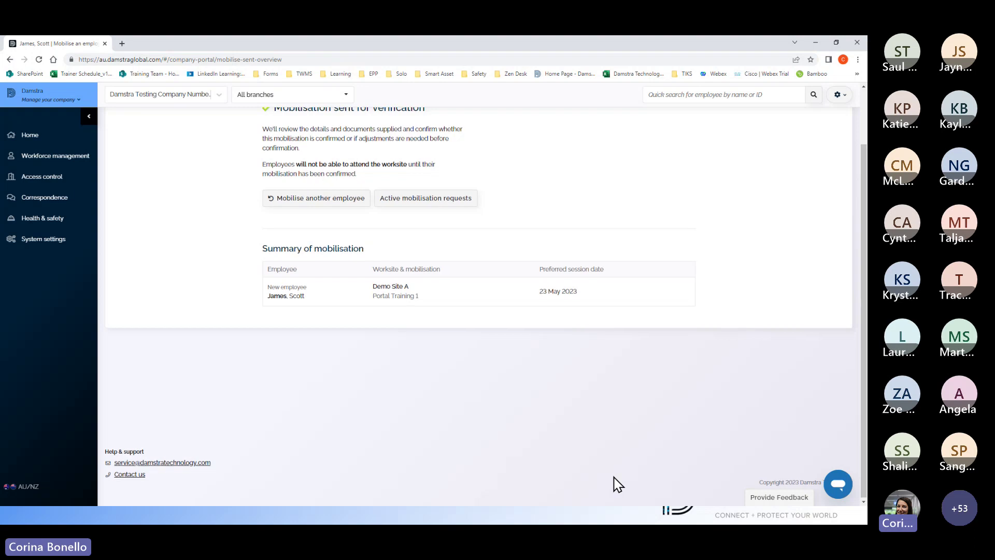
{"action": "scroll", "coordinate": [617, 485], "scroll_direction": "up", "scroll_amount": 1}
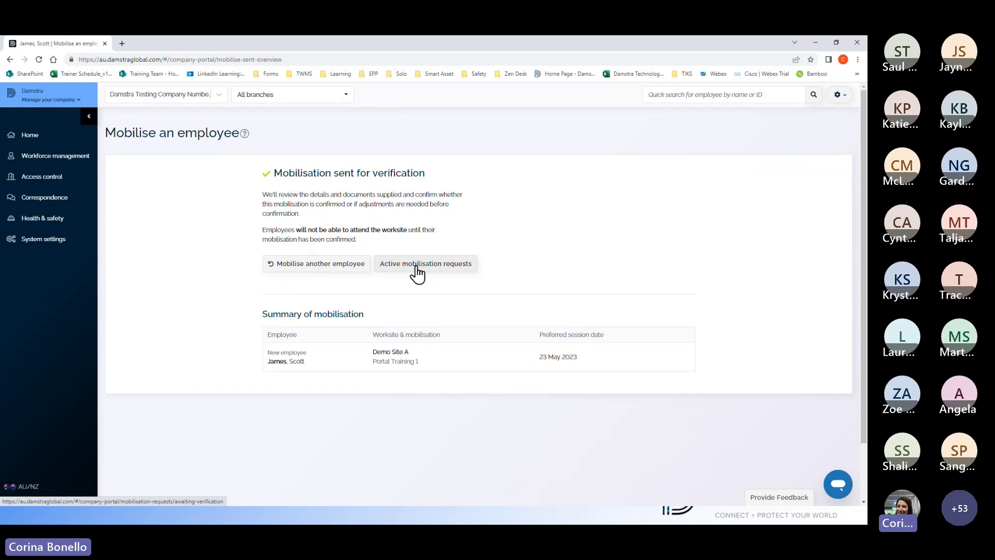
{"action": "mouse_move", "coordinate": [61, 157]}
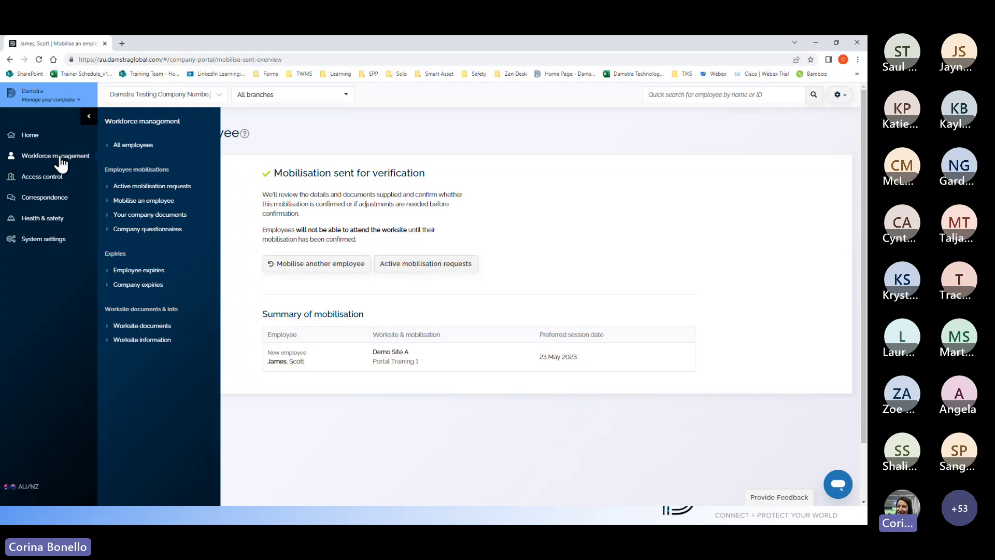
Step: From the Home dashboard, start mobilising an existing employee and search the Employee list by surname
{"action": "left_click", "coordinate": [133, 146]}
{"action": "left_click", "coordinate": [39, 135]}
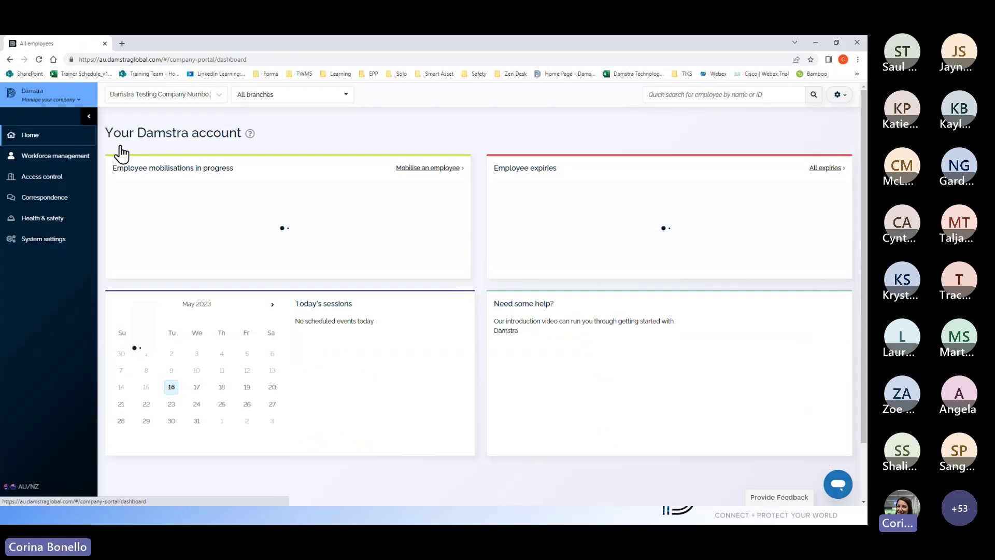
{"action": "left_click", "coordinate": [428, 169]}
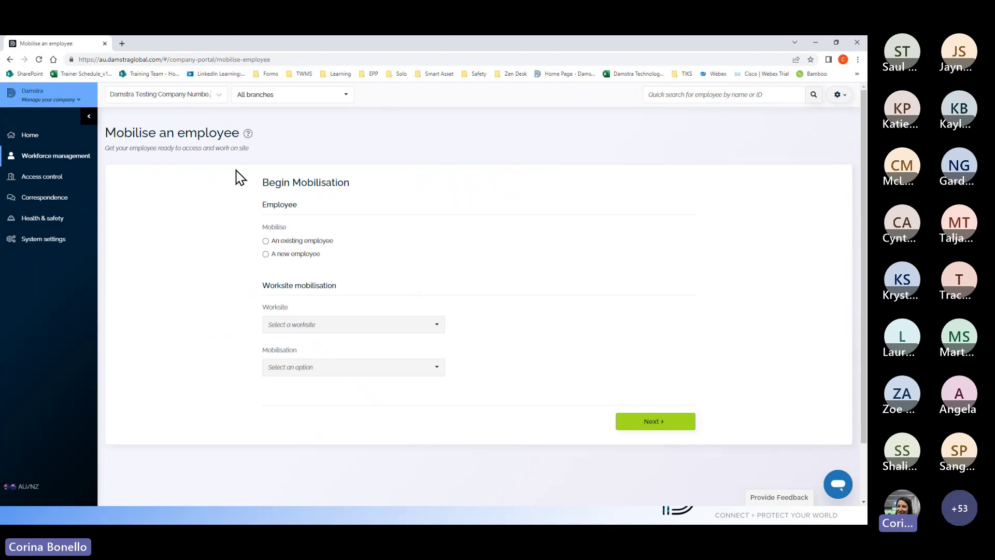
{"action": "left_click", "coordinate": [266, 241]}
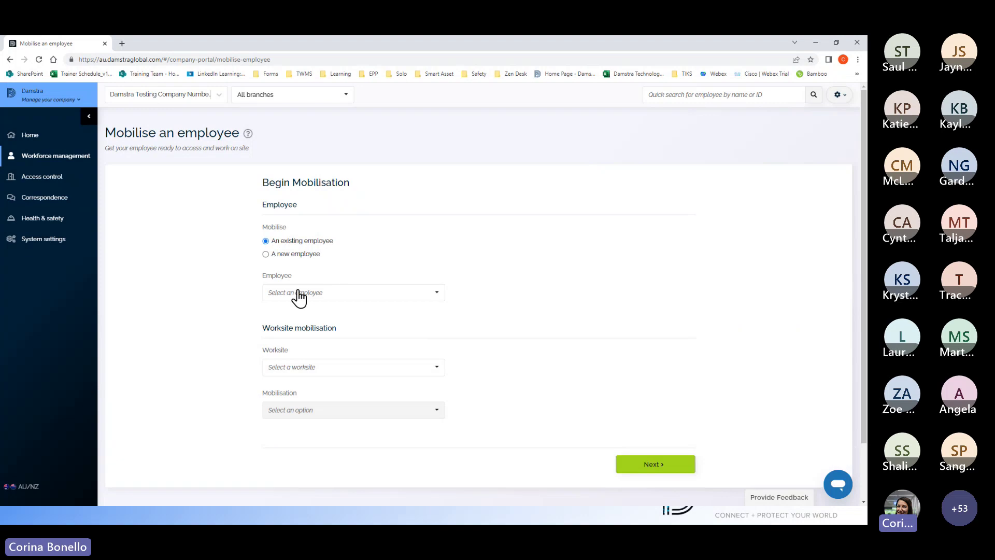
{"action": "left_click", "coordinate": [296, 292]}
{"action": "type", "text": "cit"}
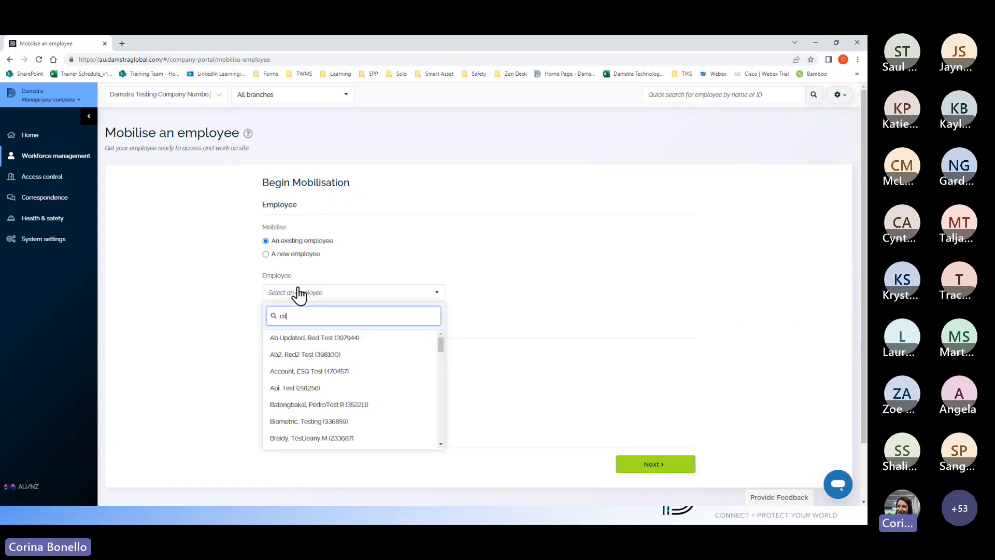
{"action": "type", "text": "iz"}
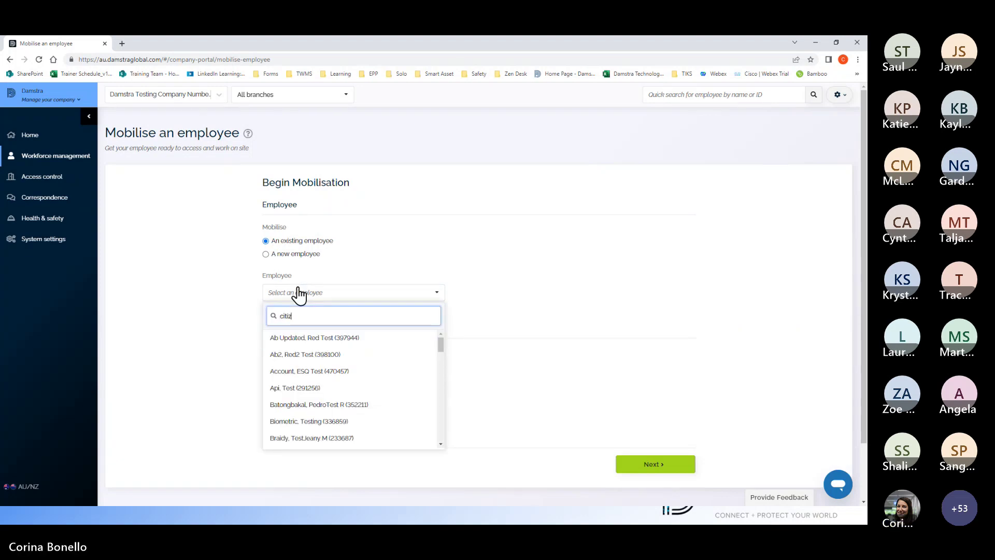
{"action": "type", "text": "izen"}
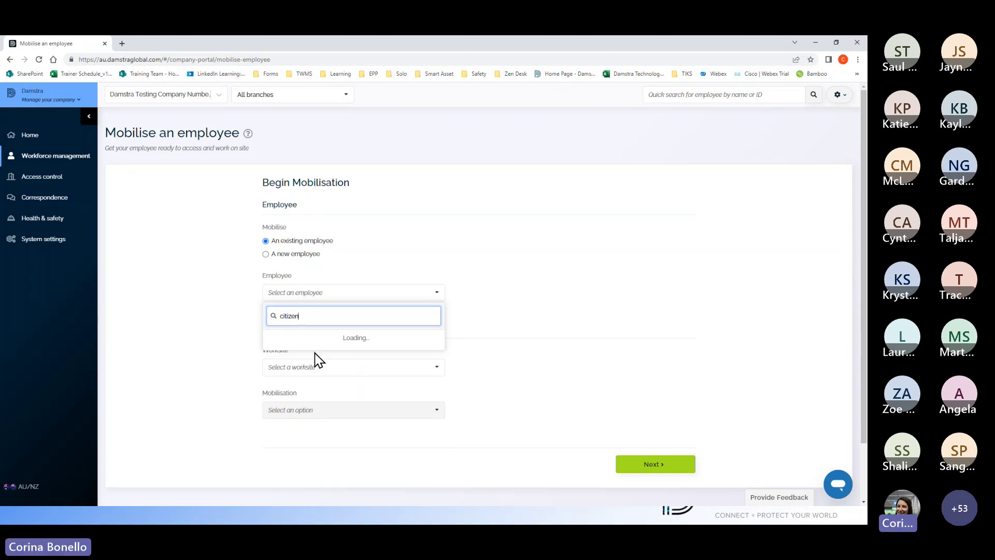
Step: Set the worksite to Demo Site A by searching 'demo site a'
{"action": "left_click", "coordinate": [300, 338]}
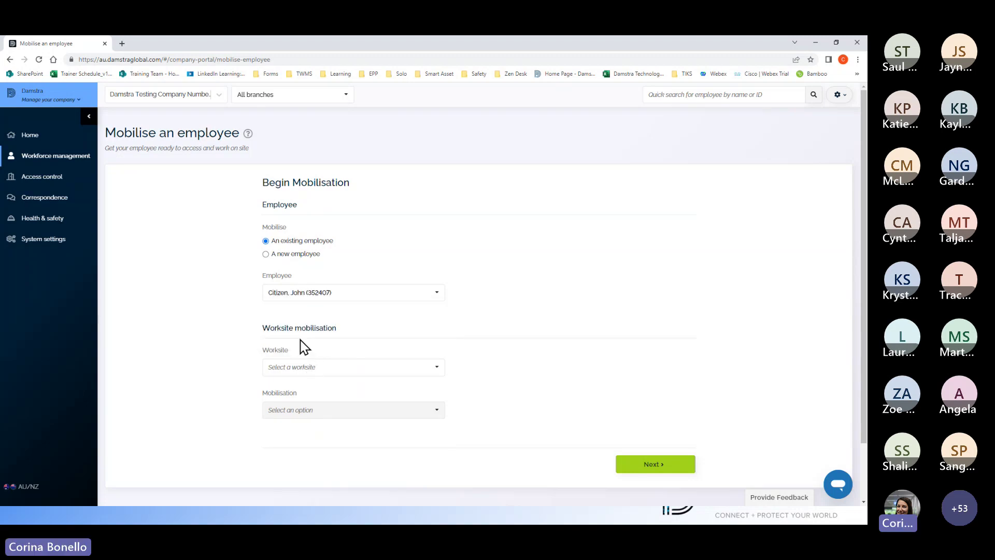
{"action": "left_click", "coordinate": [438, 371]}
{"action": "type", "text": "de"}
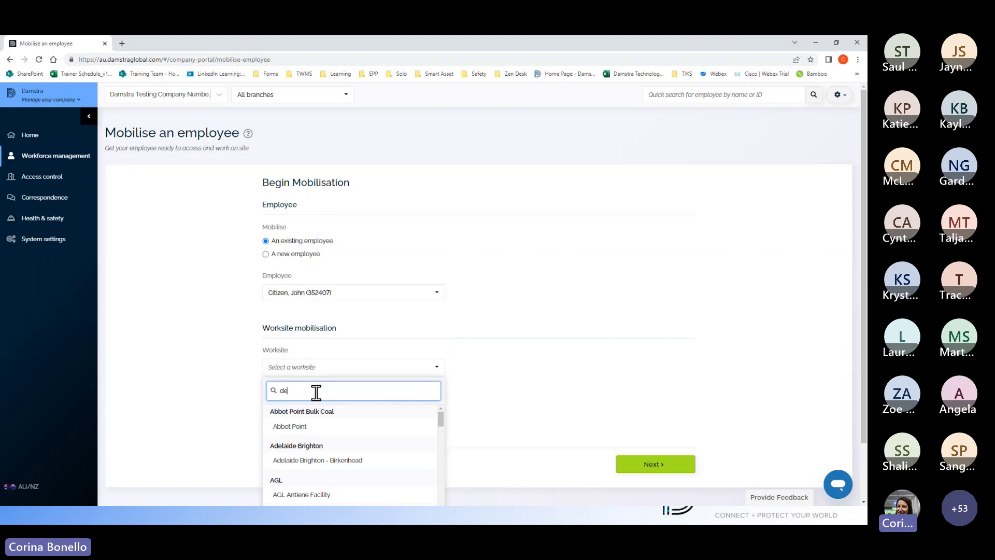
{"action": "type", "text": "mo site"}
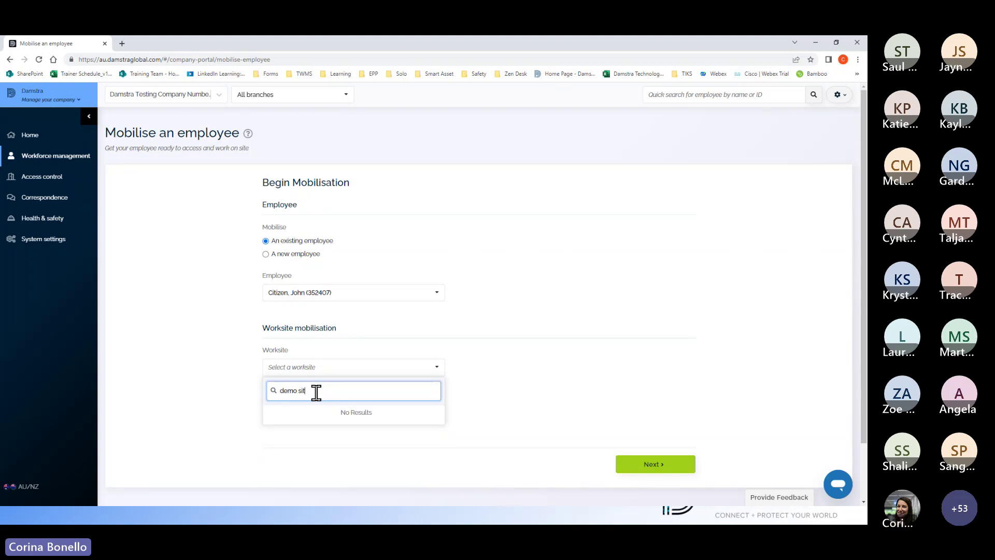
{"action": "type", "text": " a"}
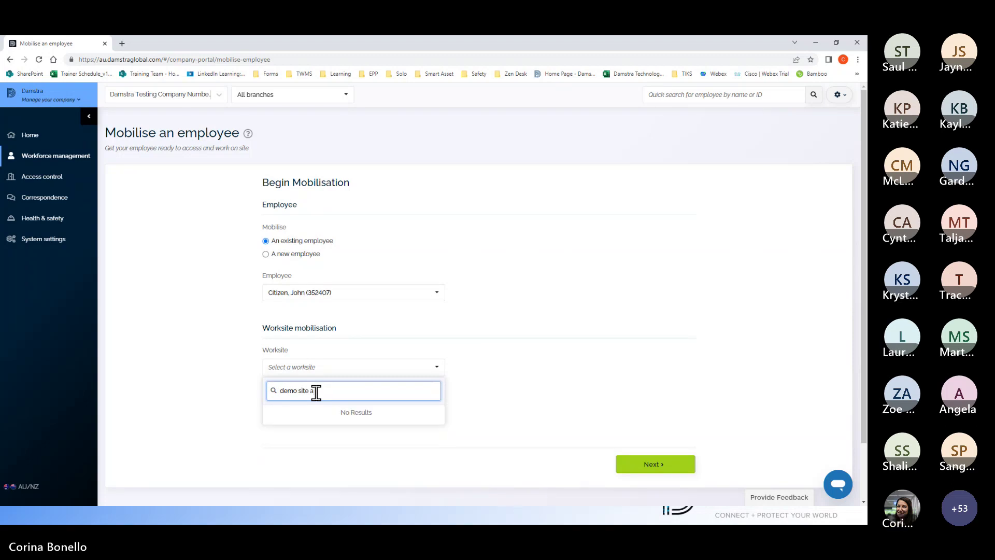
{"action": "left_click", "coordinate": [297, 428]}
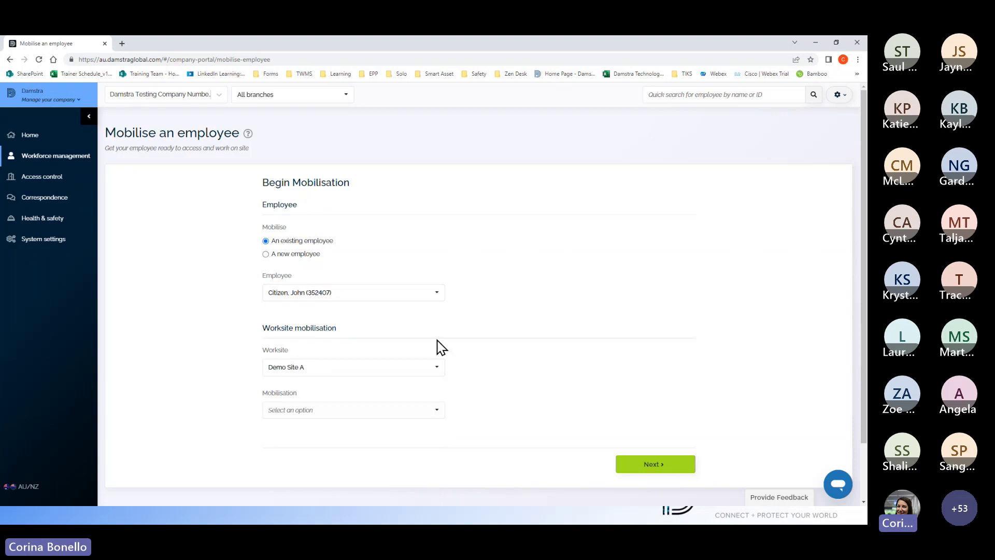
{"action": "scroll", "coordinate": [437, 345], "scroll_direction": "down", "scroll_amount": 1}
Step: Choose Portal Training 2 as the mobilisation and continue to the details page
{"action": "left_click", "coordinate": [424, 365]}
{"action": "left_click", "coordinate": [298, 462]}
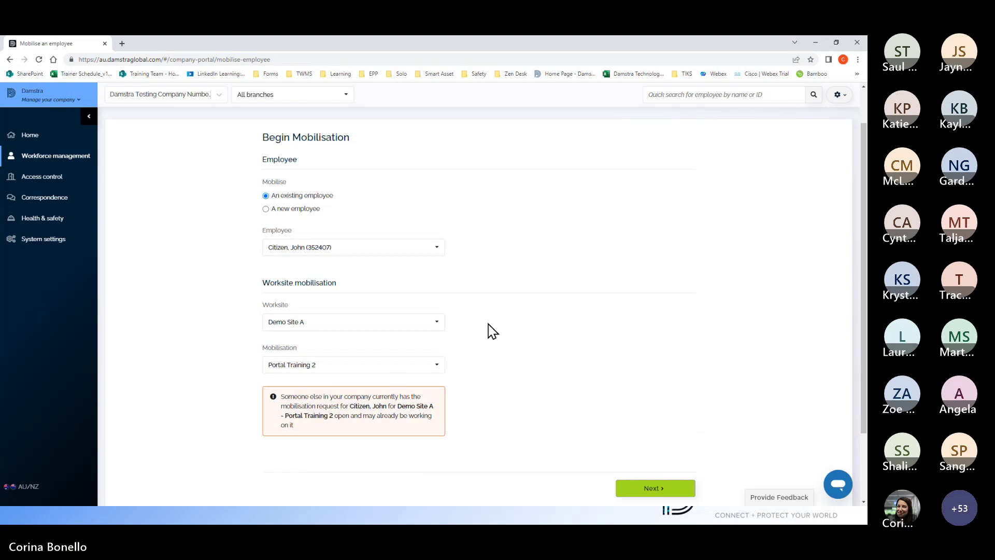
{"action": "scroll", "coordinate": [493, 332], "scroll_direction": "down", "scroll_amount": 2}
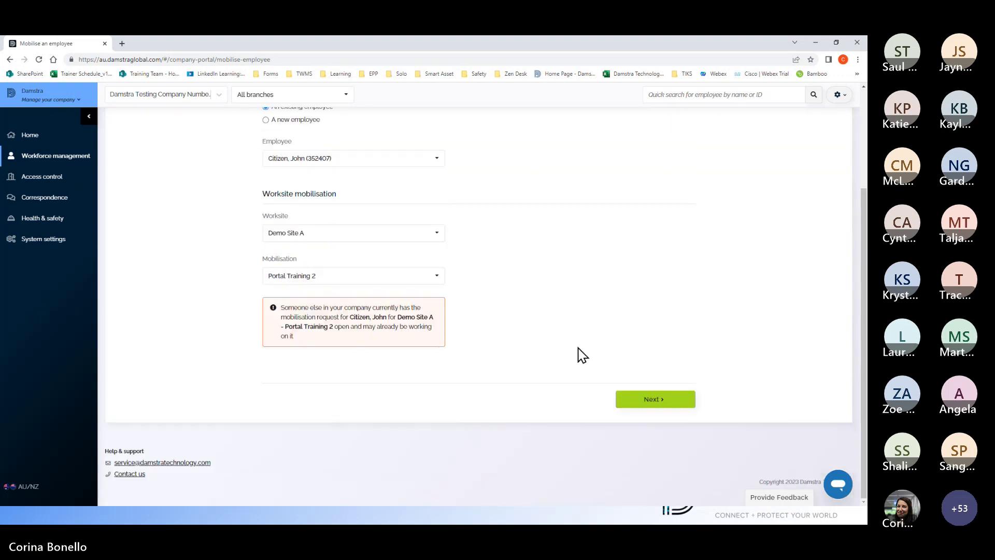
{"action": "left_click", "coordinate": [658, 403]}
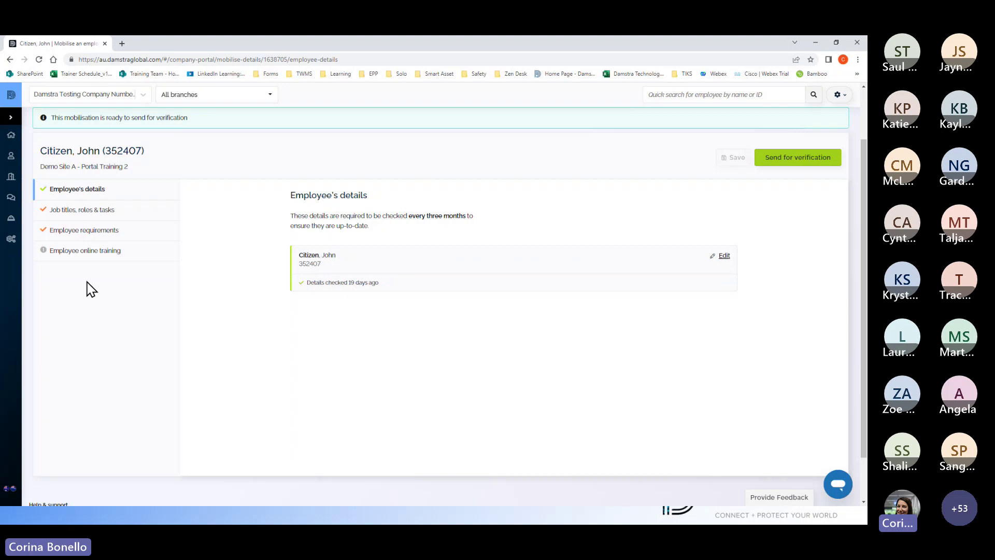
Step: Step through Job titles, roles & tasks and Employee requirements to Employee online training
{"action": "left_click", "coordinate": [80, 212]}
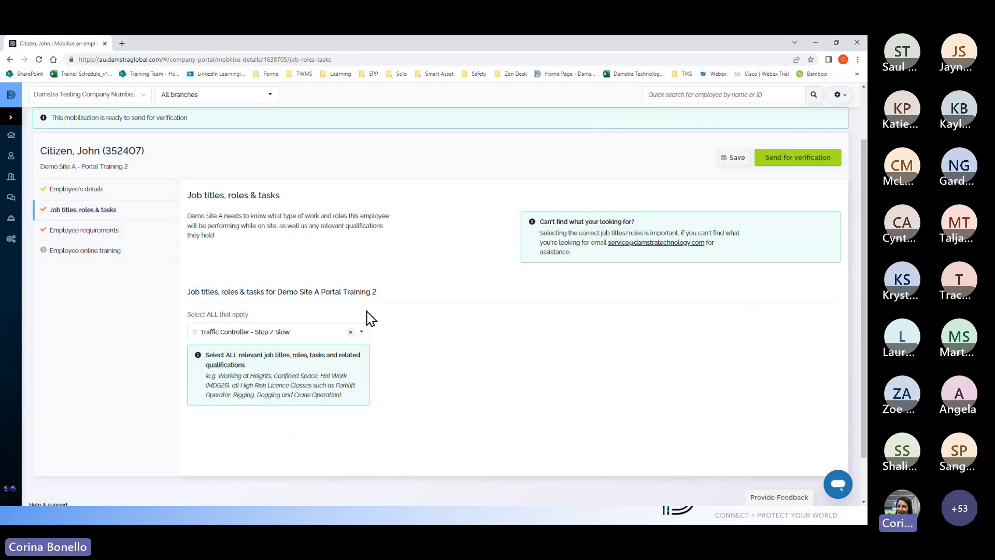
{"action": "left_click", "coordinate": [78, 231]}
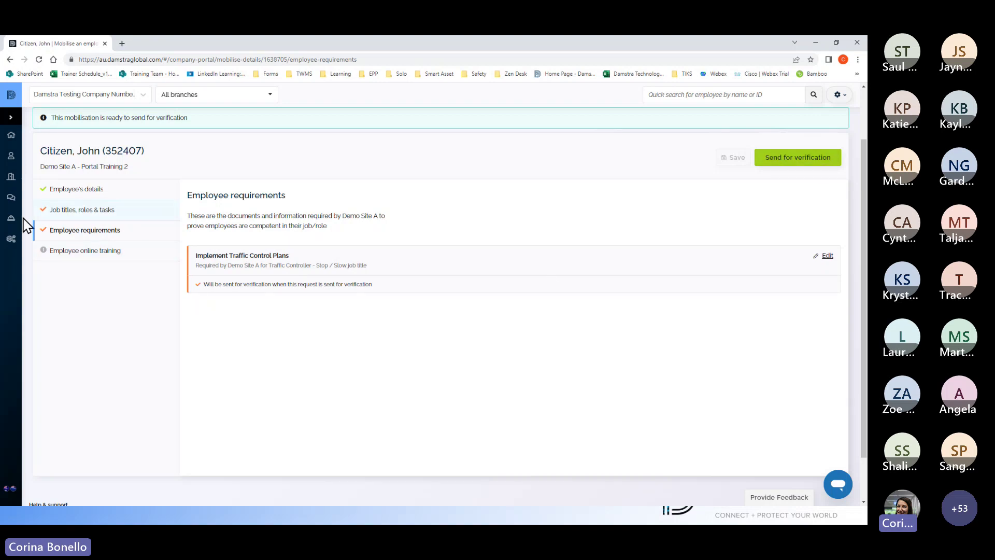
{"action": "left_click", "coordinate": [108, 259]}
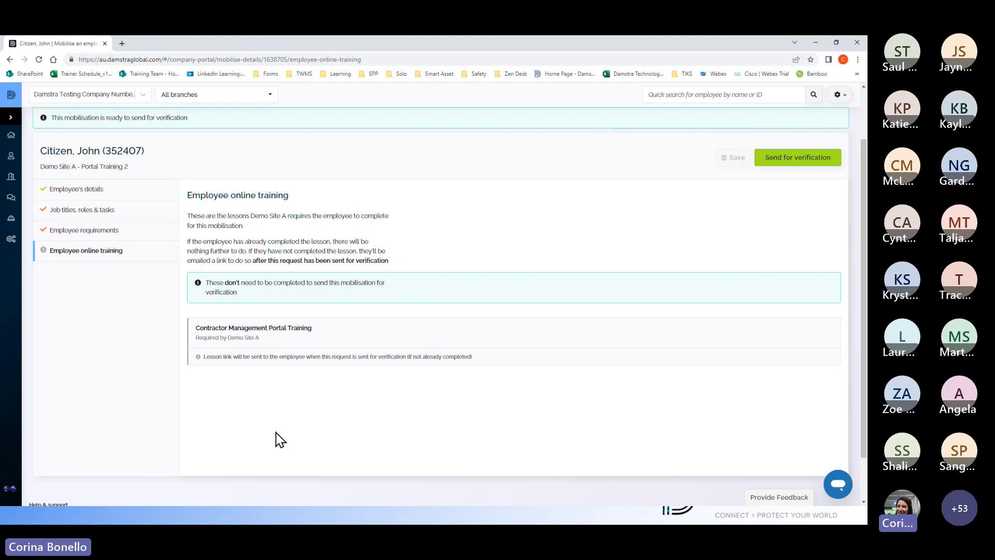
{"action": "scroll", "coordinate": [228, 337], "scroll_direction": "down", "scroll_amount": 2}
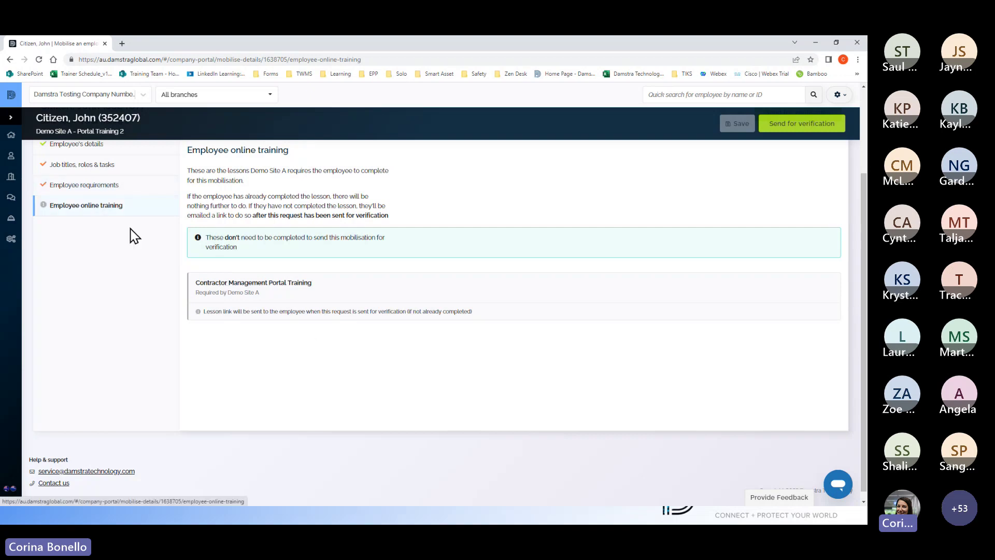
{"action": "left_click_drag", "start_coordinate": [195, 284], "coordinate": [324, 294]}
{"action": "left_click", "coordinate": [315, 381]}
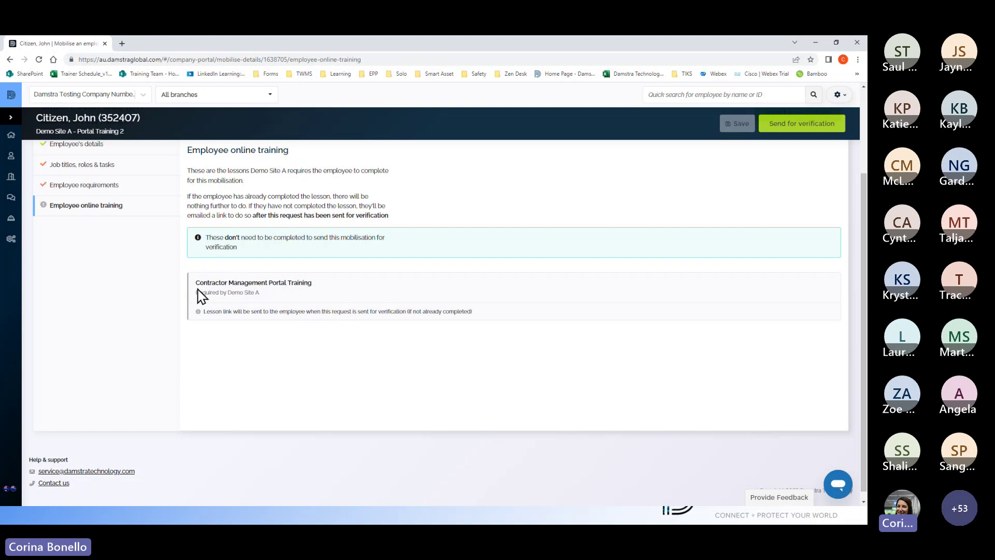
{"action": "left_click_drag", "start_coordinate": [195, 284], "coordinate": [335, 285]}
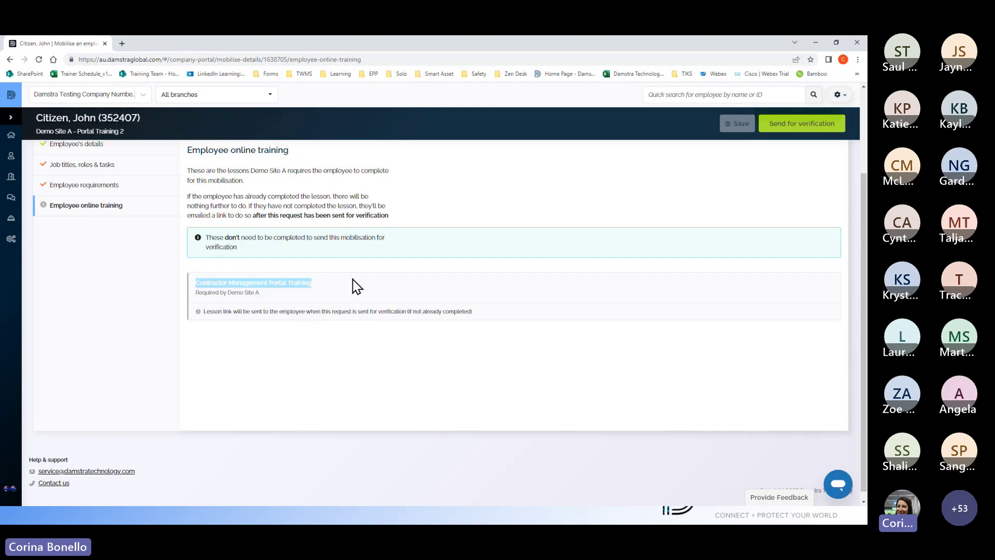
{"action": "left_click", "coordinate": [358, 301]}
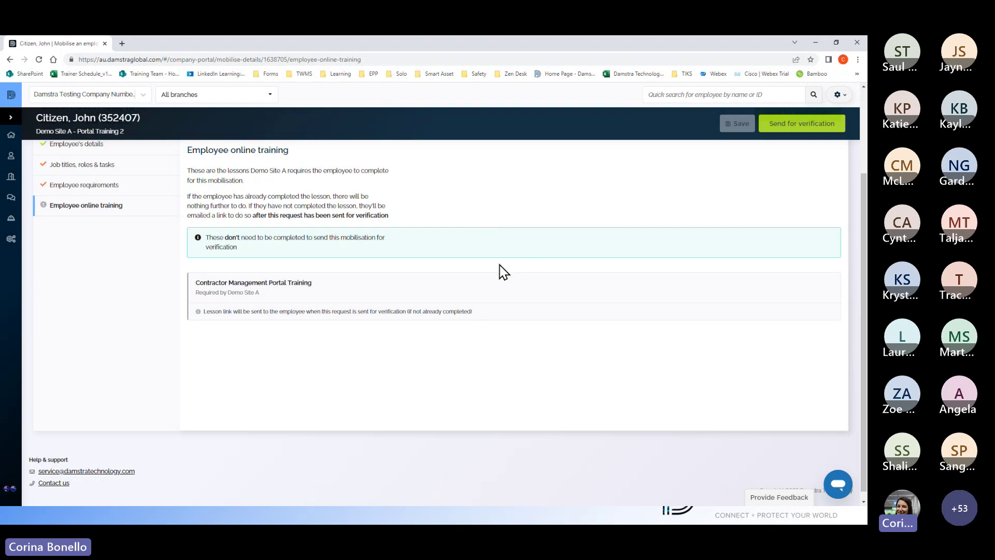
{"action": "scroll", "coordinate": [473, 276], "scroll_direction": "up", "scroll_amount": 3}
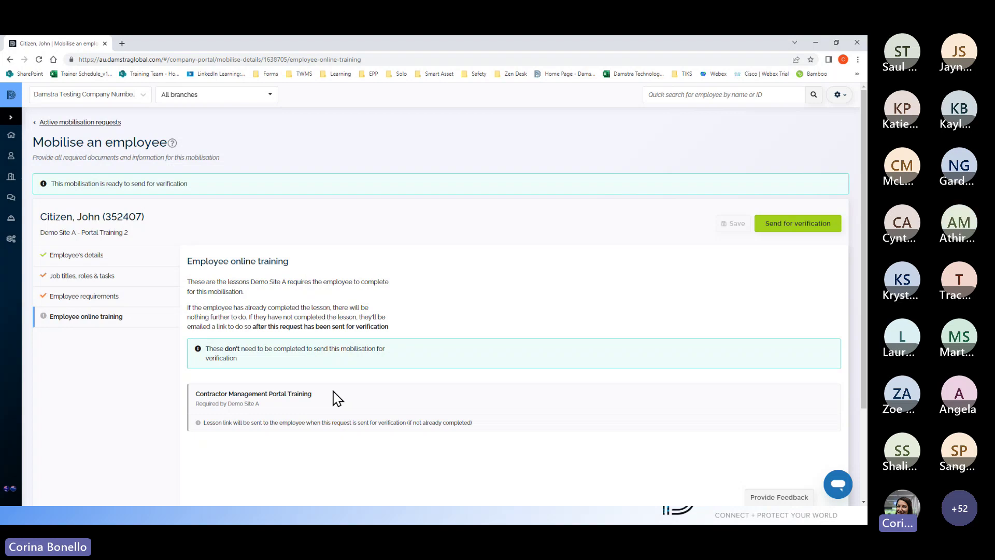
Step: Open the employee's details for editing, close without changes, then go back to Home
{"action": "left_click", "coordinate": [93, 255]}
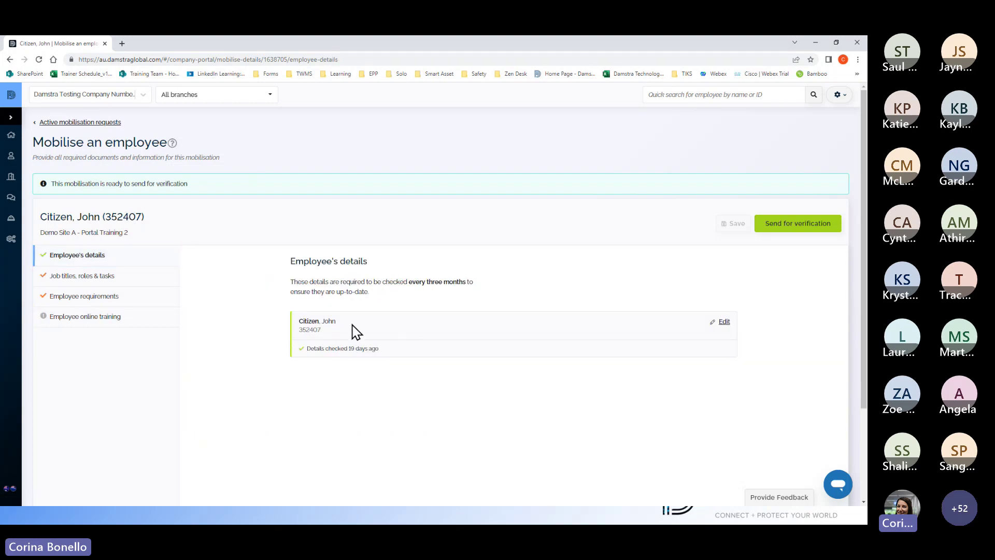
{"action": "left_click", "coordinate": [725, 322]}
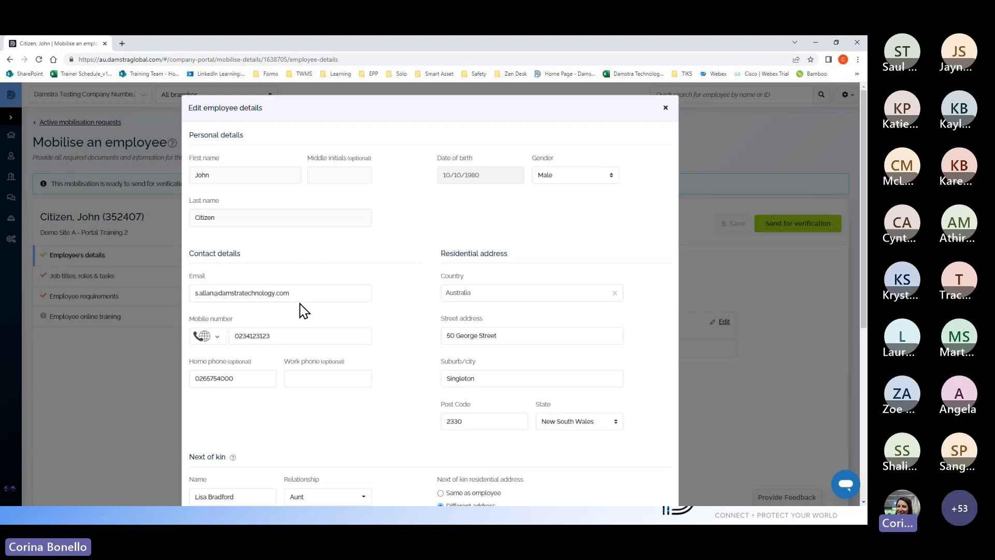
{"action": "left_click", "coordinate": [665, 112]}
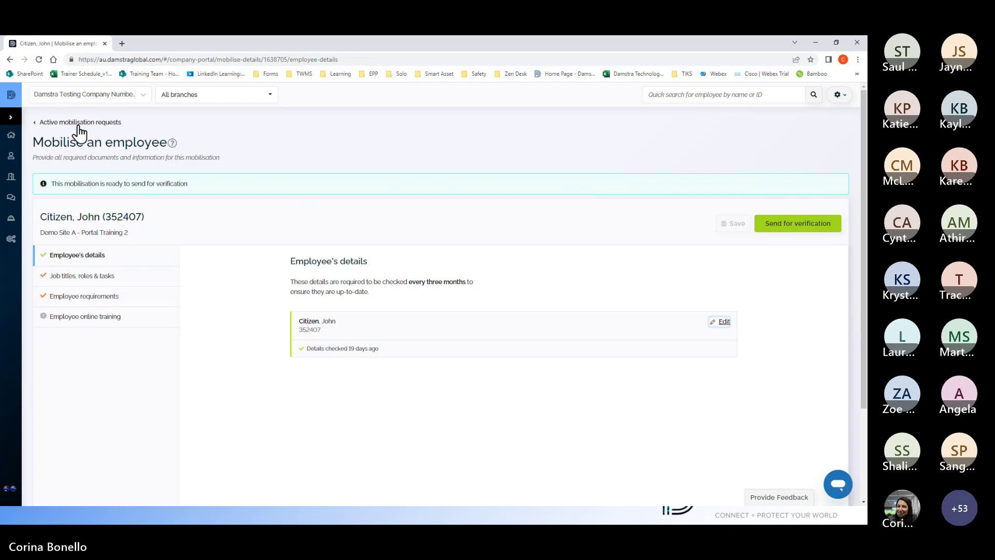
{"action": "left_click", "coordinate": [98, 122]}
{"action": "left_click", "coordinate": [31, 136]}
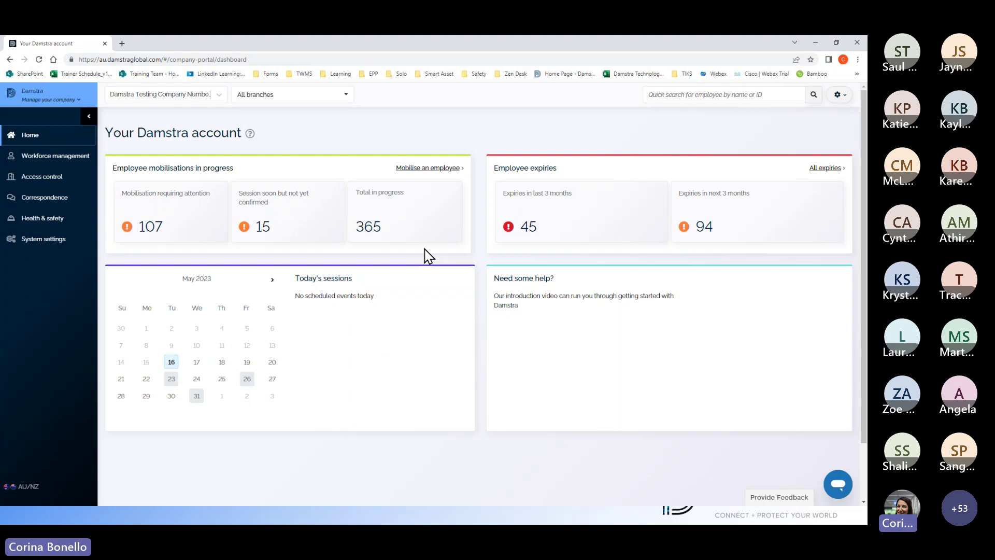
Step: Switch to the PowerPoint slideshow, view the next slide, then return to Section Statuses
{"action": "key", "text": "alt+Tab"}
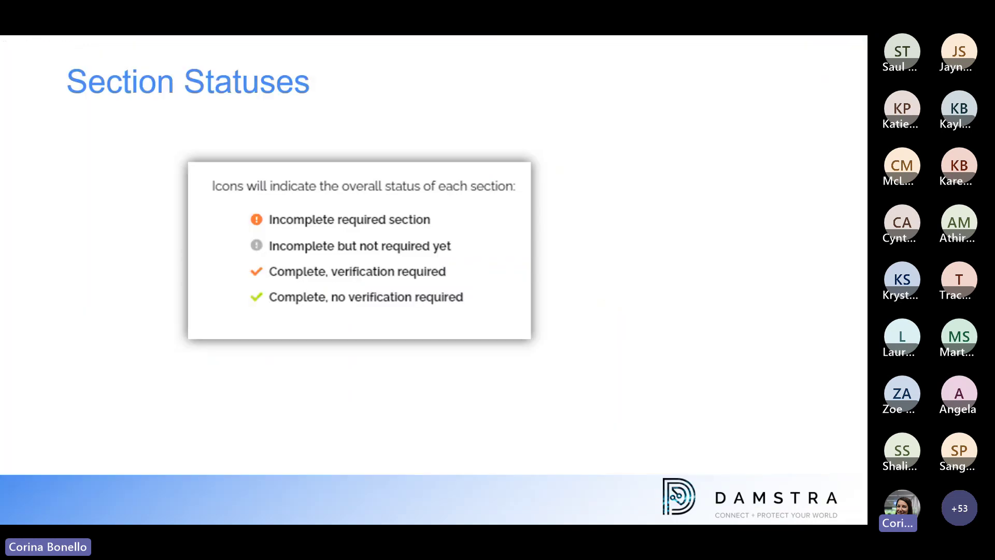
{"action": "key", "text": "Right"}
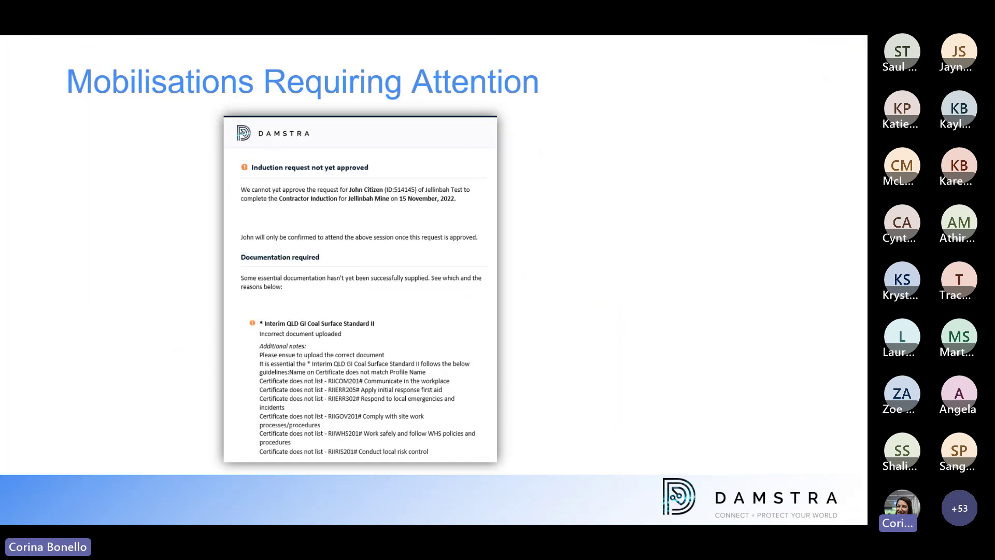
{"action": "key", "text": "Left"}
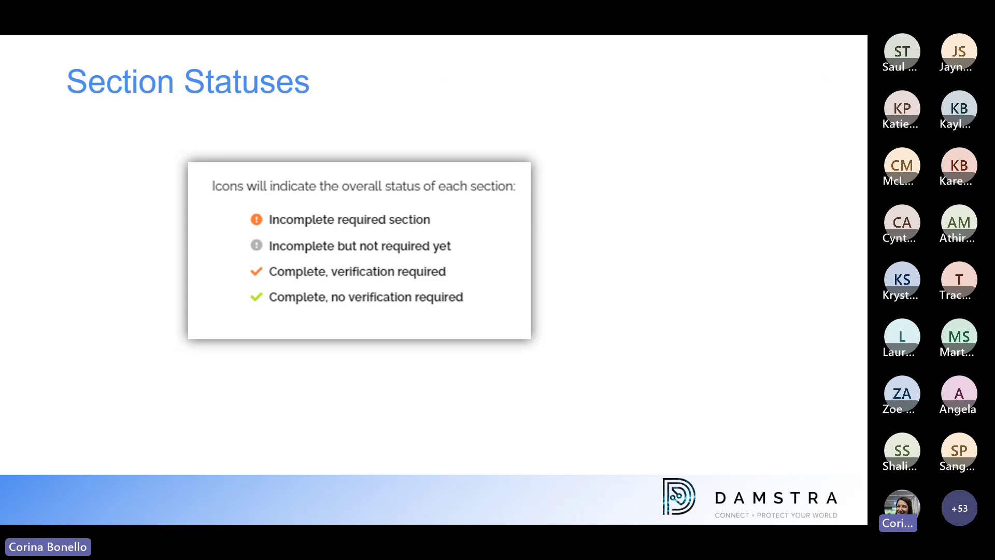
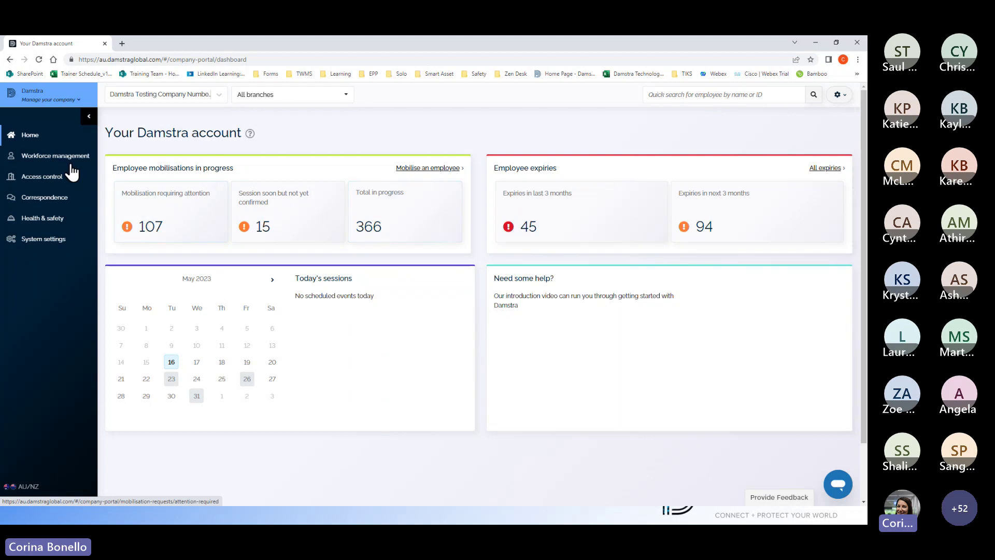
Step: Open Active mobilisation requests from Workforce management and scroll the Attention required list
{"action": "left_click", "coordinate": [70, 157]}
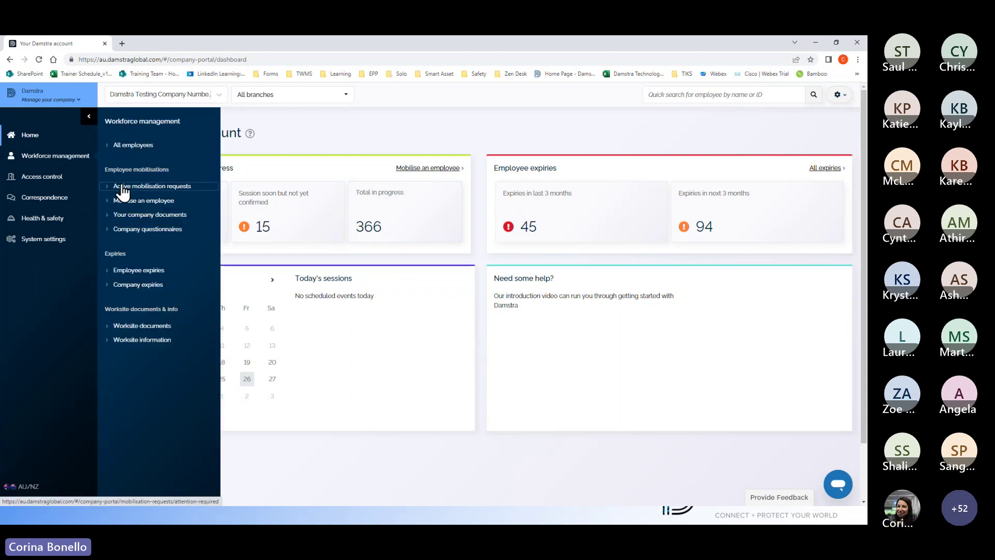
{"action": "left_click", "coordinate": [122, 188]}
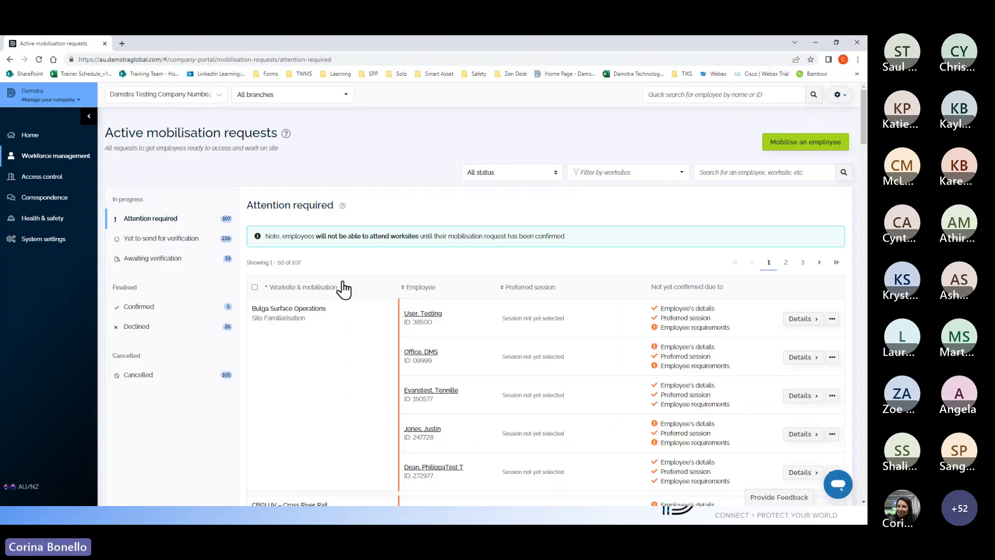
{"action": "scroll", "coordinate": [327, 318], "scroll_direction": "down", "scroll_amount": 2}
{"action": "scroll", "coordinate": [326, 318], "scroll_direction": "up", "scroll_amount": 2}
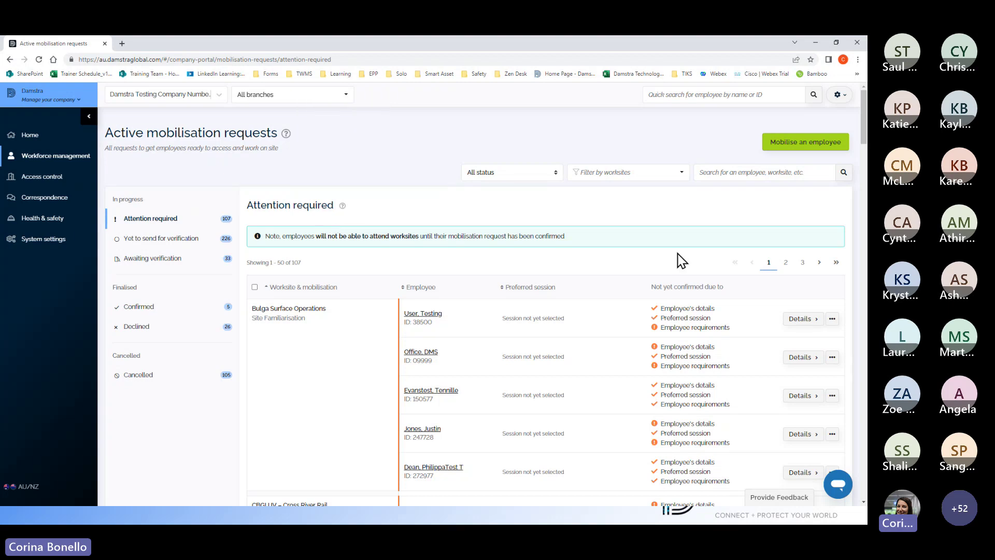
{"action": "scroll", "coordinate": [679, 260], "scroll_direction": "down", "scroll_amount": 15}
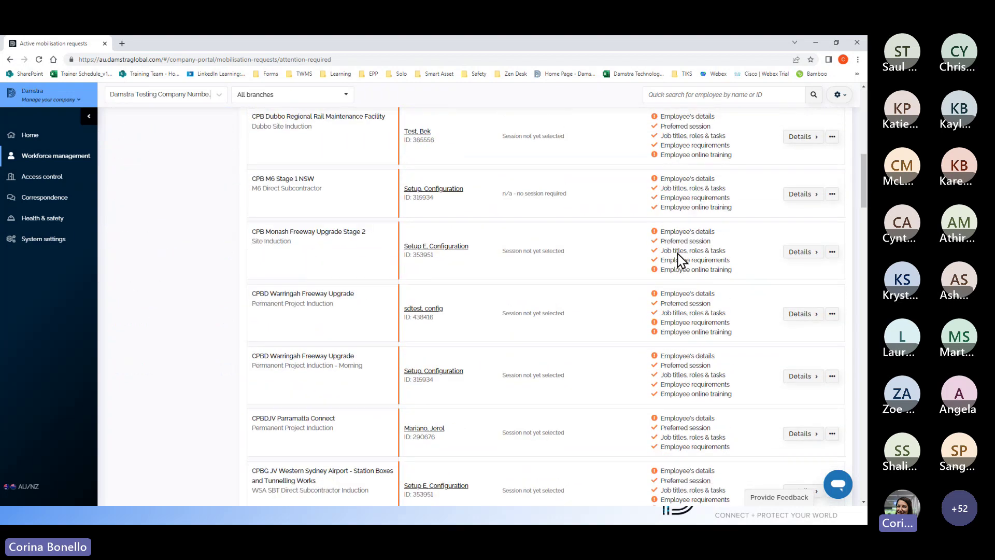
{"action": "scroll", "coordinate": [678, 260], "scroll_direction": "down", "scroll_amount": 10}
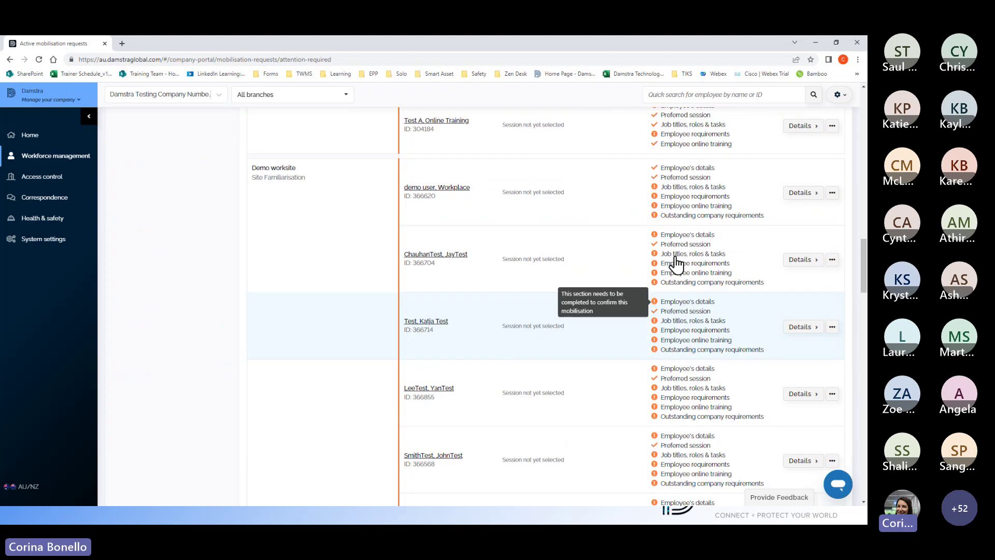
{"action": "scroll", "coordinate": [676, 267], "scroll_direction": "down", "scroll_amount": 1}
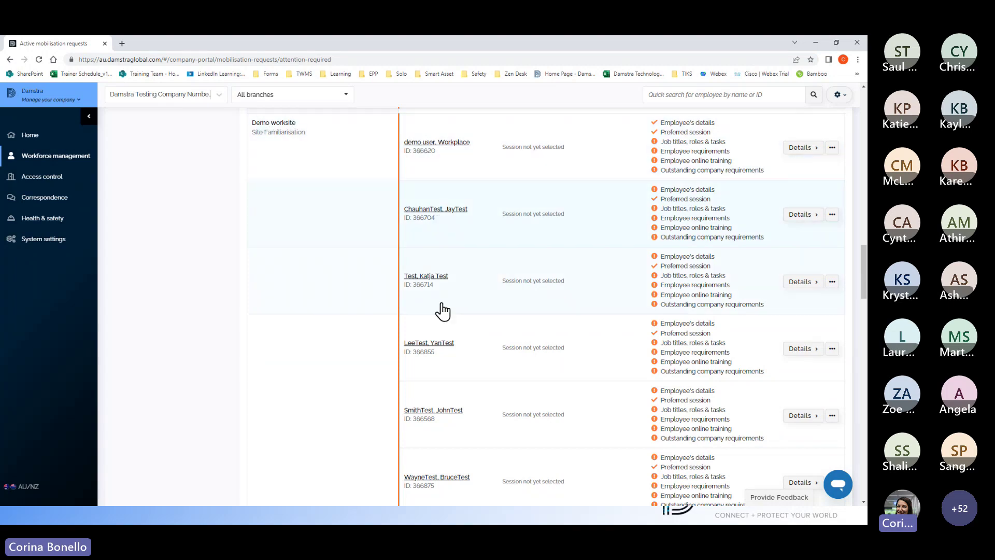
Step: Review the employees' outstanding items, such as details and requirements, further down the list
{"action": "mouse_move", "coordinate": [685, 127]}
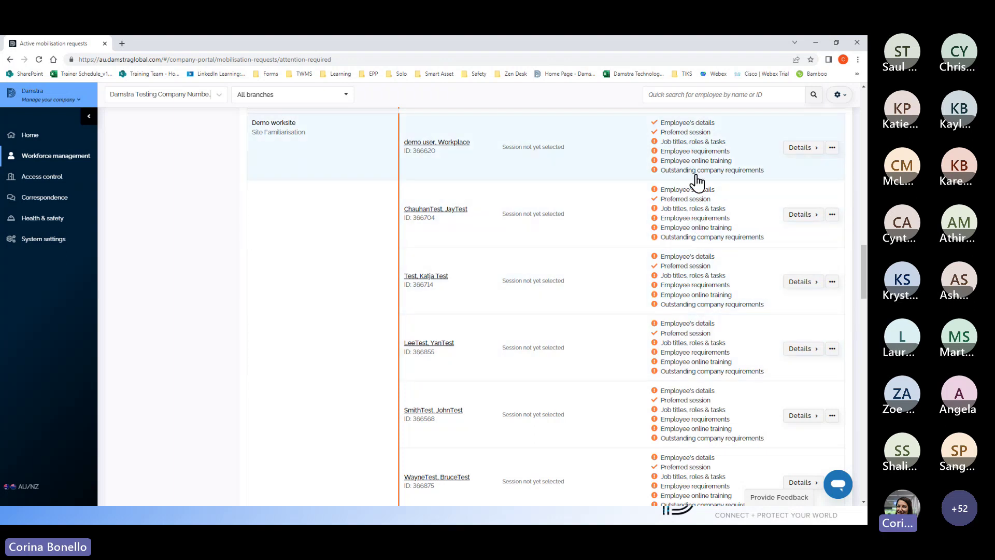
{"action": "mouse_move", "coordinate": [672, 150]}
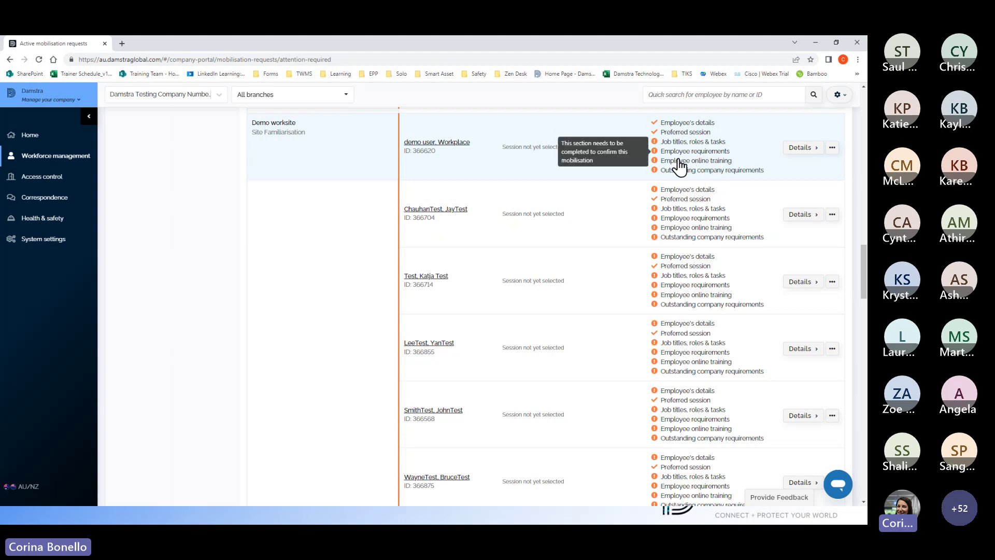
{"action": "scroll", "coordinate": [697, 212], "scroll_direction": "down", "scroll_amount": 5}
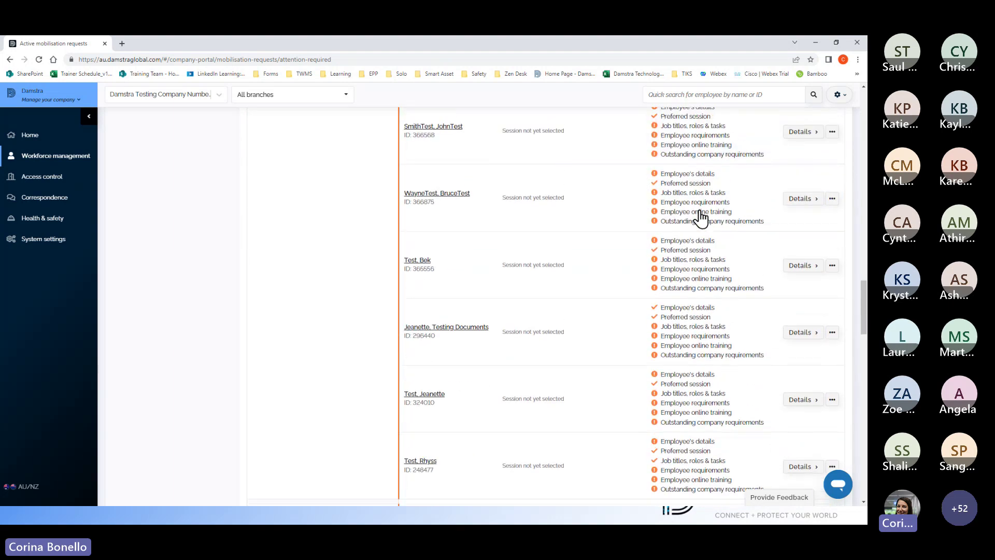
{"action": "scroll", "coordinate": [701, 218], "scroll_direction": "down", "scroll_amount": 5}
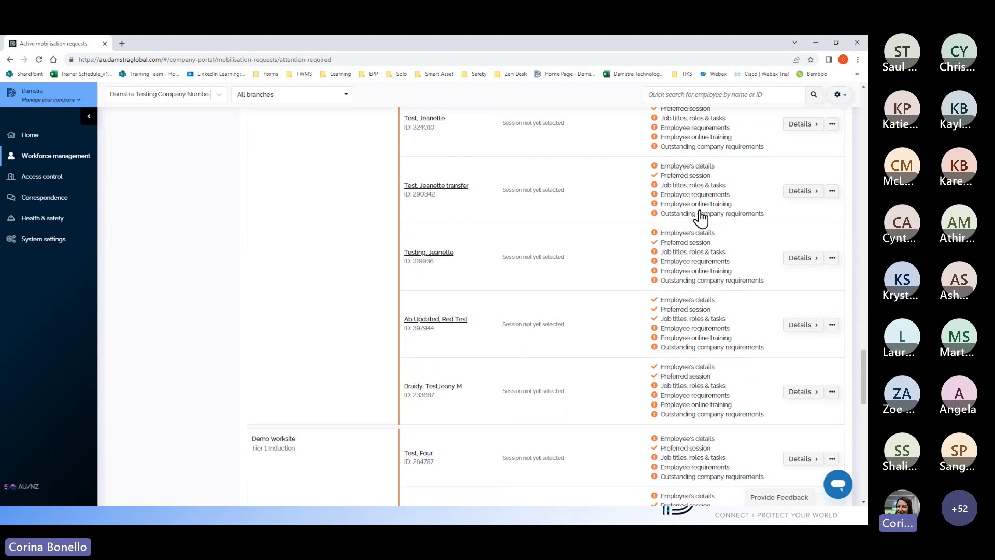
{"action": "scroll", "coordinate": [701, 218], "scroll_direction": "down", "scroll_amount": 3}
{"action": "scroll", "coordinate": [700, 217], "scroll_direction": "down", "scroll_amount": 2}
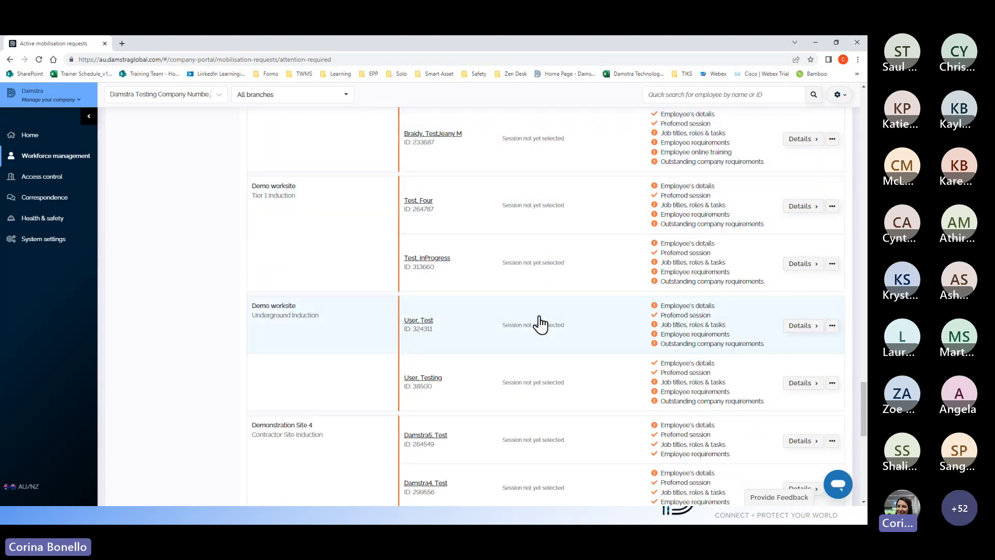
{"action": "scroll", "coordinate": [680, 242], "scroll_direction": "up", "scroll_amount": 1}
{"action": "scroll", "coordinate": [681, 242], "scroll_direction": "up", "scroll_amount": 10}
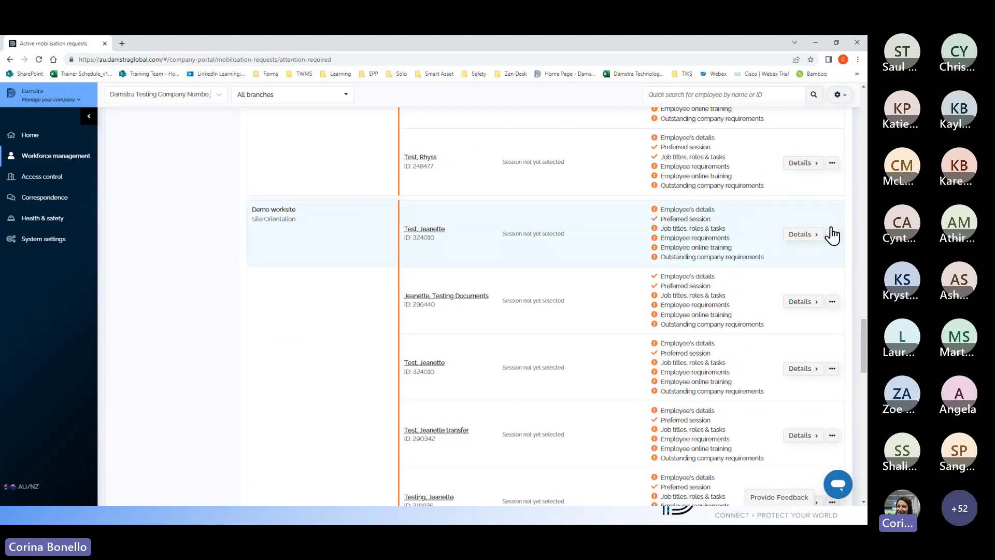
Step: Reload the Attention required list of 107 requests and scroll through it again
{"action": "left_click", "coordinate": [802, 236]}
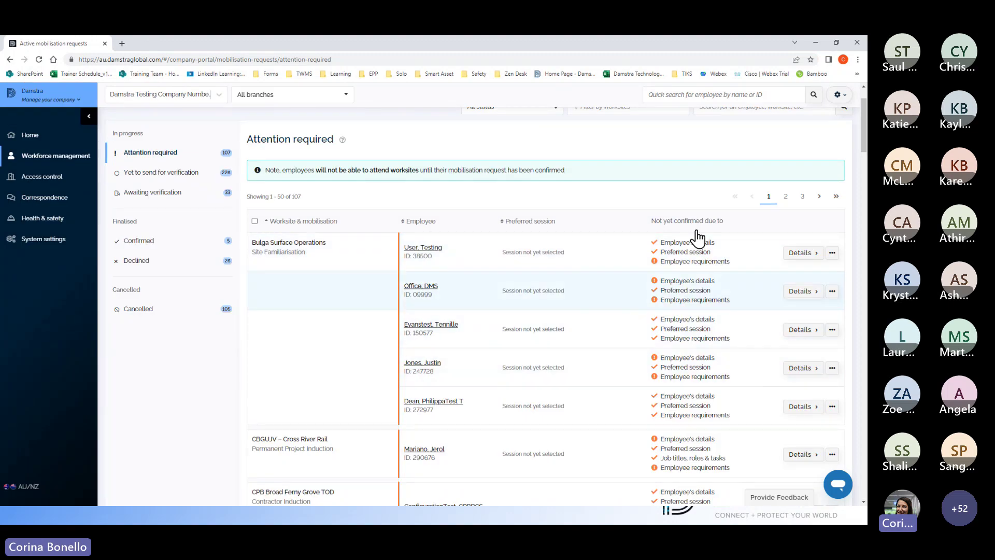
{"action": "scroll", "coordinate": [635, 334], "scroll_direction": "down", "scroll_amount": 4}
{"action": "scroll", "coordinate": [637, 334], "scroll_direction": "down", "scroll_amount": 10}
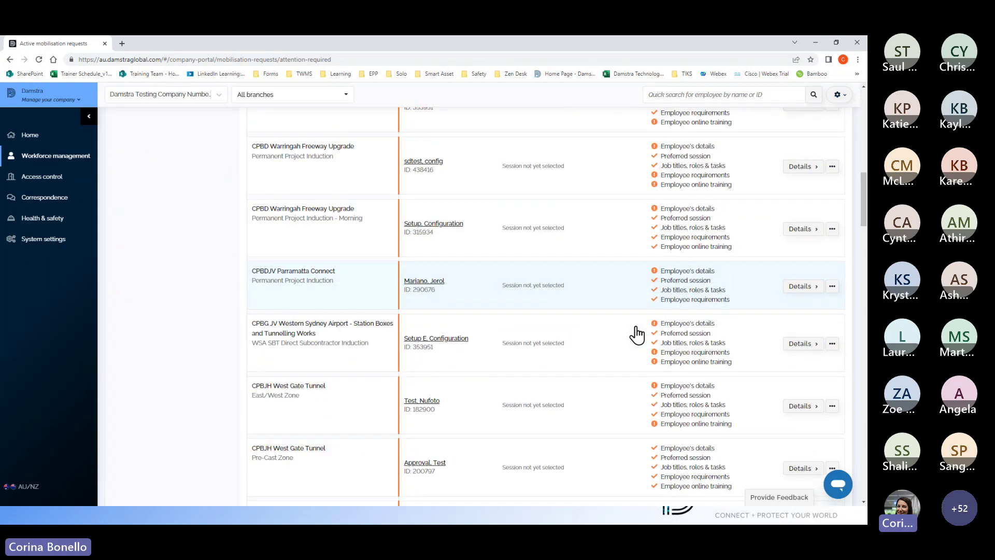
{"action": "scroll", "coordinate": [637, 335], "scroll_direction": "down", "scroll_amount": 2}
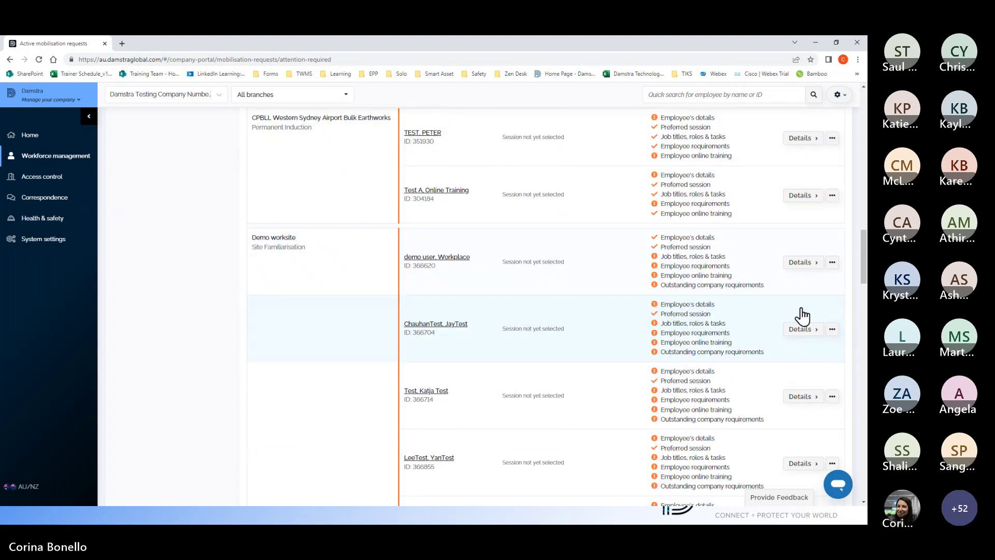
{"action": "left_click", "coordinate": [832, 262]}
{"action": "left_click", "coordinate": [801, 278]}
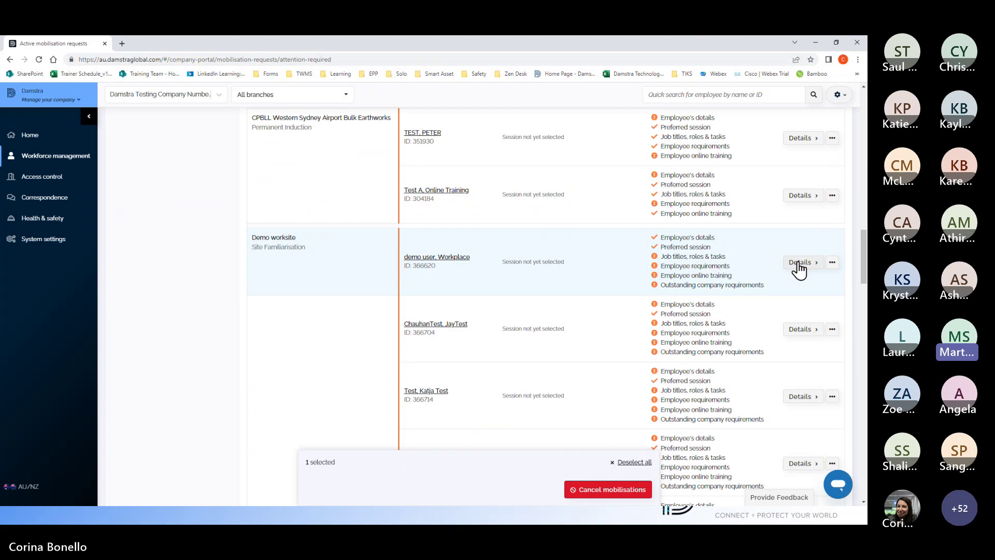
{"action": "left_click", "coordinate": [632, 466]}
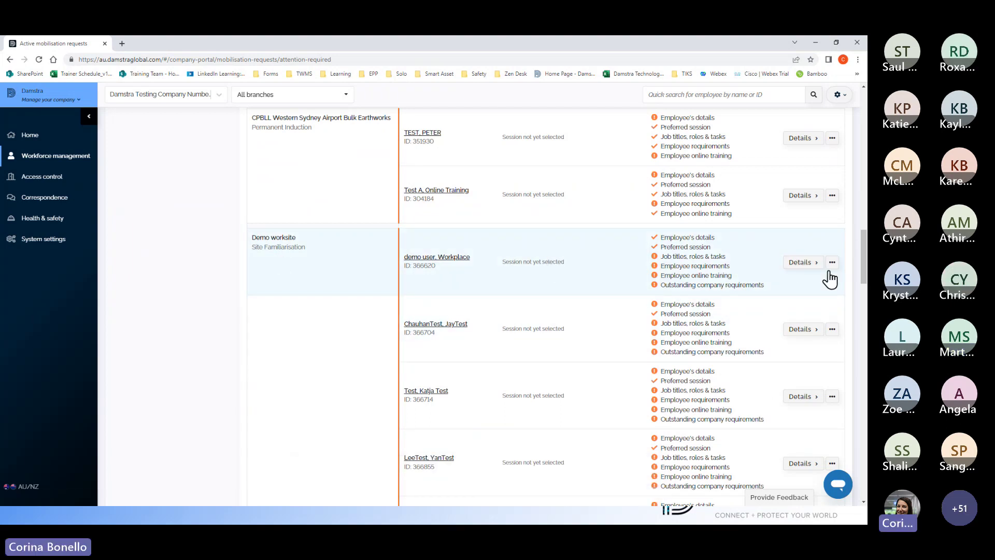
{"action": "left_click", "coordinate": [800, 266]}
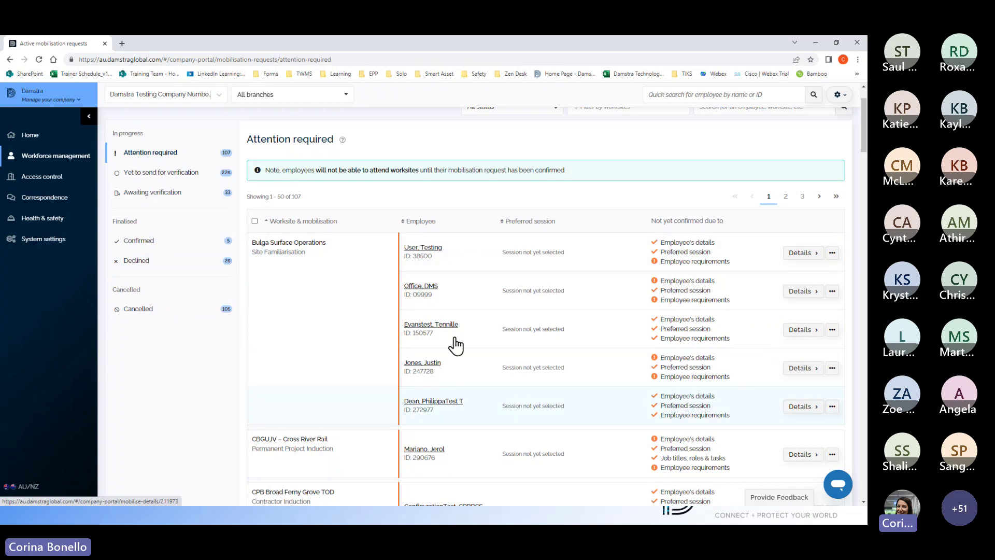
{"action": "scroll", "coordinate": [202, 319], "scroll_direction": "down", "scroll_amount": 1}
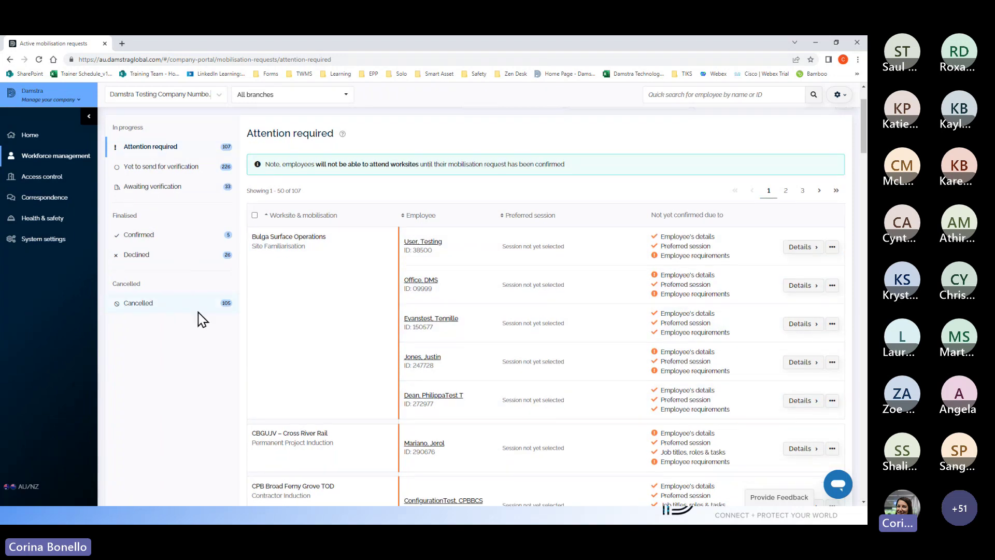
{"action": "scroll", "coordinate": [202, 319], "scroll_direction": "down", "scroll_amount": 15}
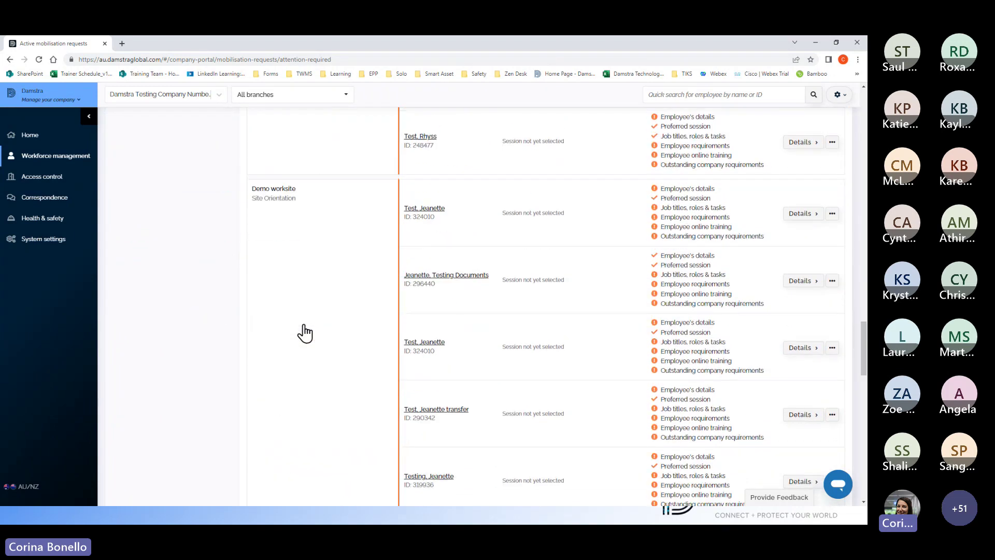
{"action": "scroll", "coordinate": [304, 332], "scroll_direction": "down", "scroll_amount": 10}
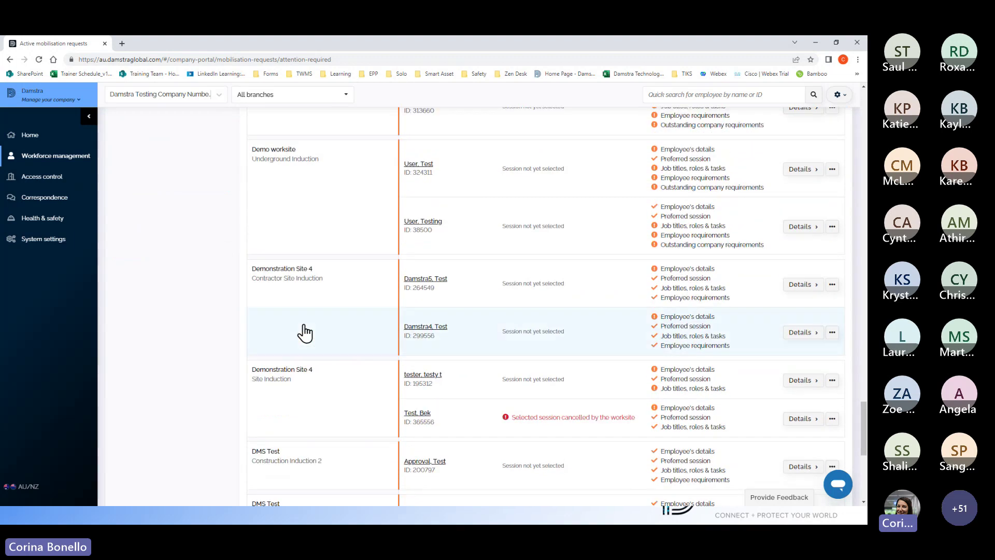
{"action": "scroll", "coordinate": [305, 332], "scroll_direction": "down", "scroll_amount": 6}
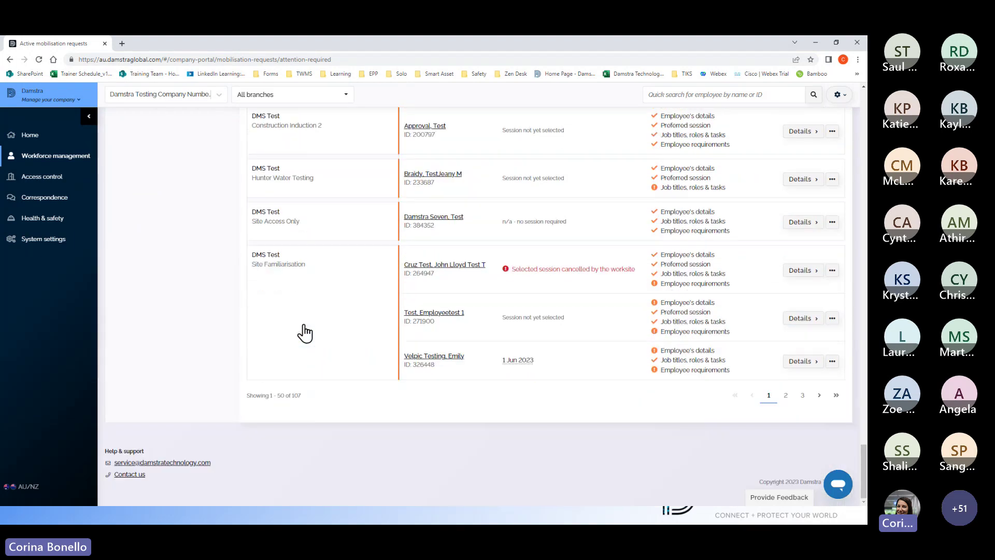
{"action": "scroll", "coordinate": [304, 332], "scroll_direction": "up", "scroll_amount": 7}
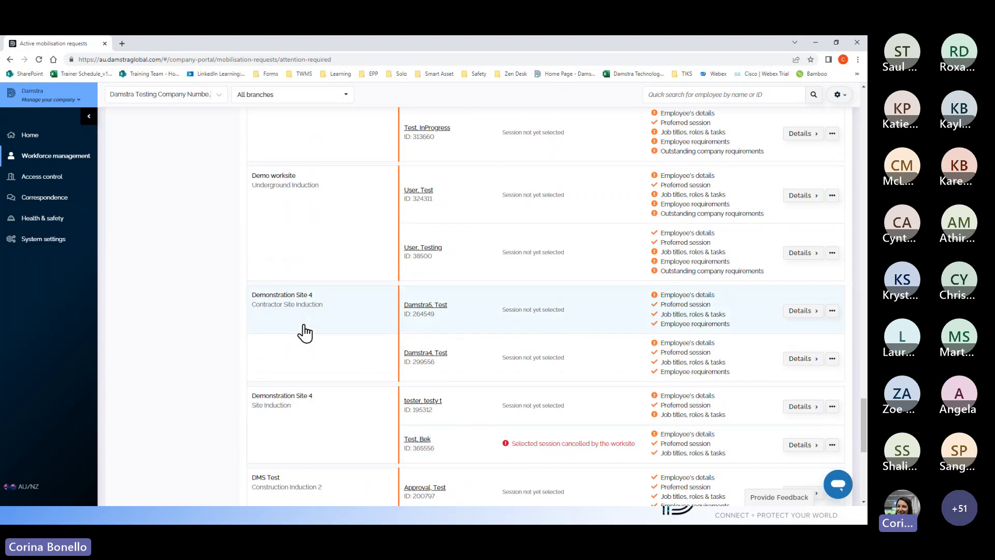
{"action": "scroll", "coordinate": [305, 332], "scroll_direction": "up", "scroll_amount": 7}
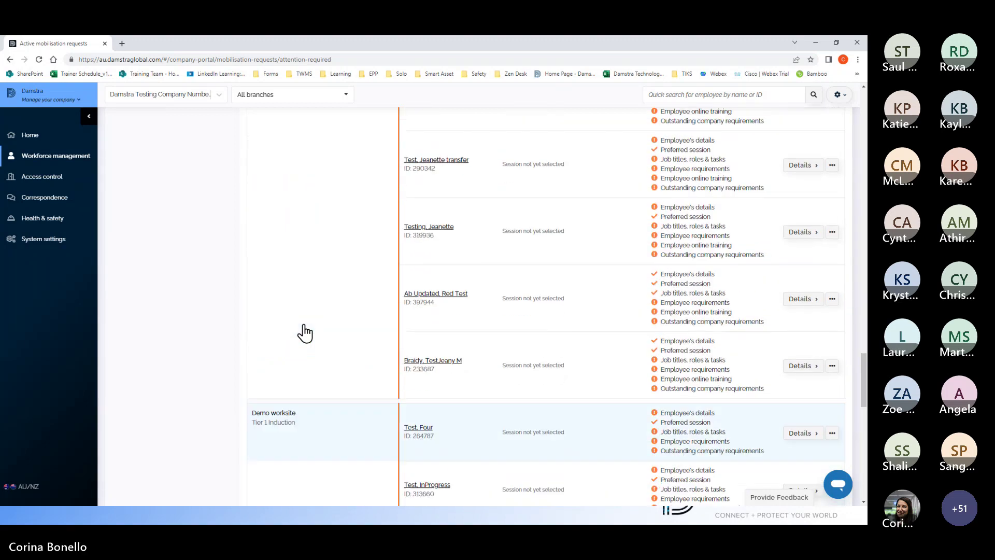
{"action": "scroll", "coordinate": [305, 332], "scroll_direction": "down", "scroll_amount": 7}
Step: Show the second page of requests, then filter the list by worksite Demo Site A
{"action": "left_click", "coordinate": [786, 393]}
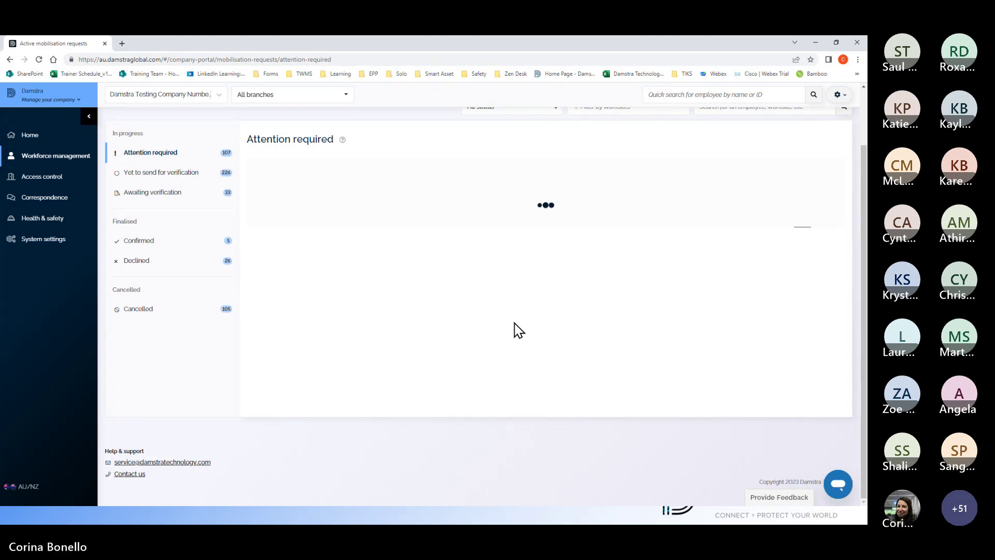
{"action": "scroll", "coordinate": [584, 294], "scroll_direction": "up", "scroll_amount": 2}
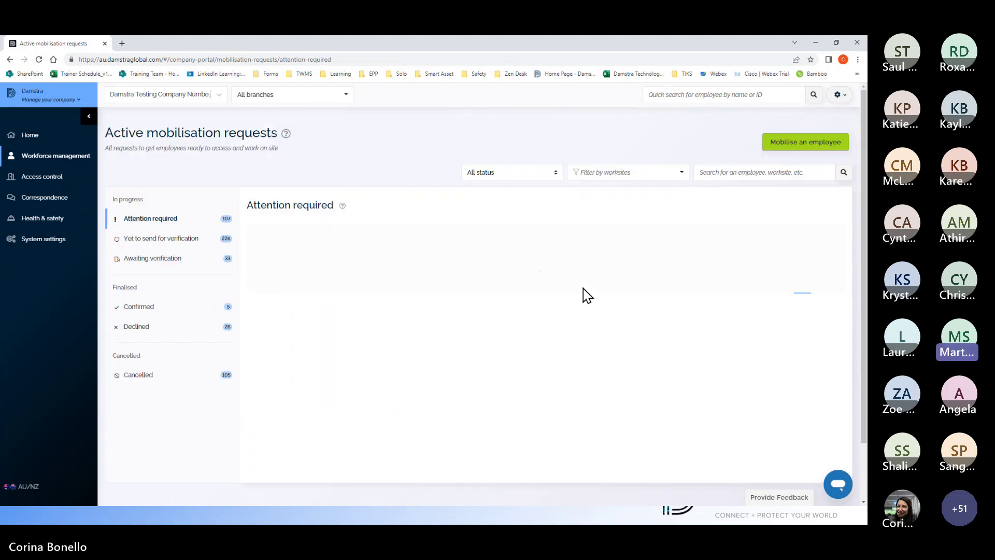
{"action": "left_click", "coordinate": [680, 177]}
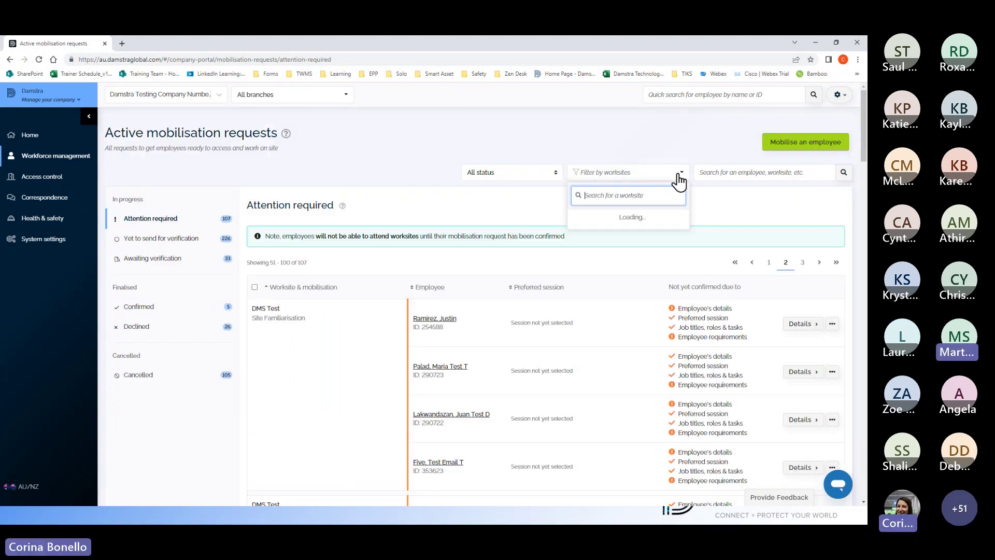
{"action": "type", "text": "demo si"}
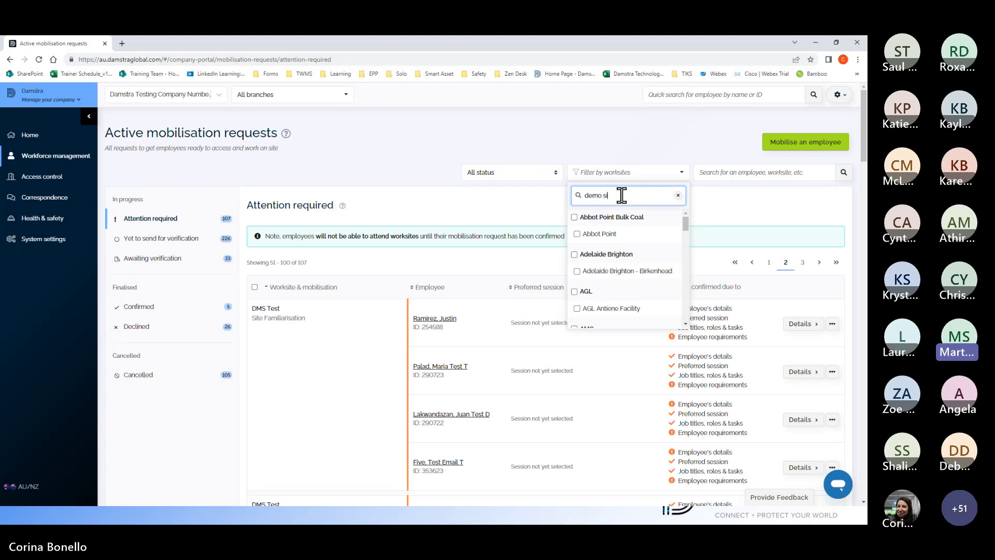
{"action": "type", "text": "te a"}
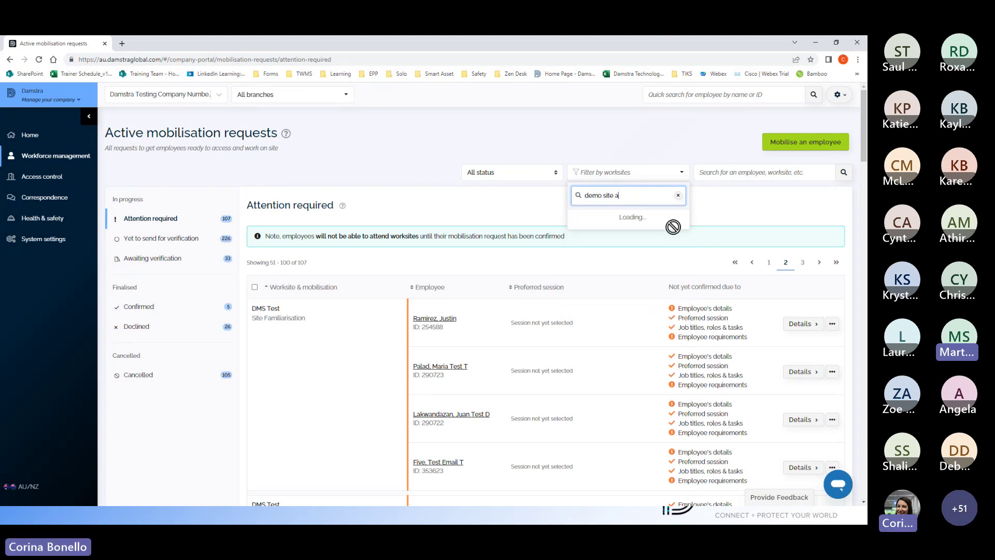
{"action": "left_click", "coordinate": [591, 236]}
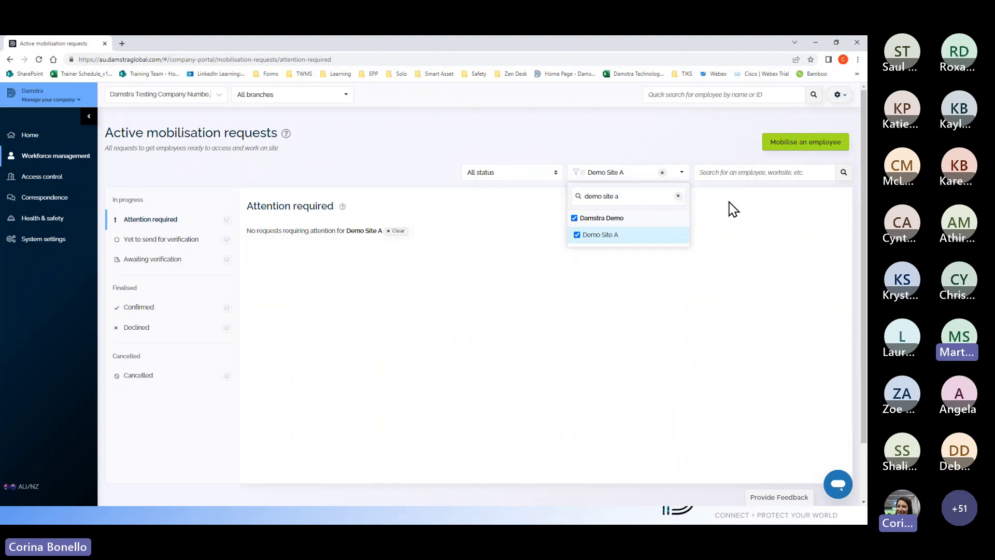
Step: Clear the worksite filter and scroll the reloaded list of all 107 requests
{"action": "left_click", "coordinate": [395, 231]}
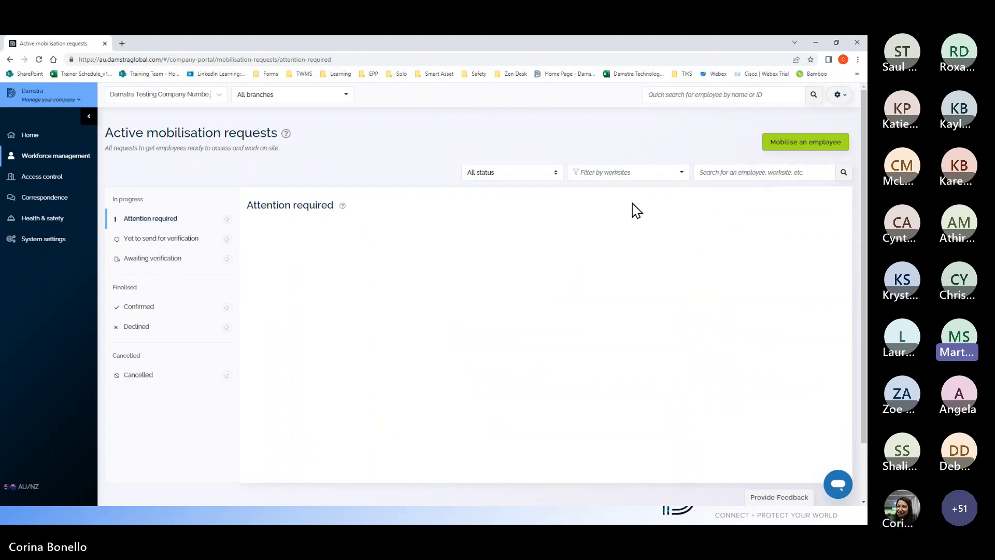
{"action": "scroll", "coordinate": [651, 341], "scroll_direction": "down", "scroll_amount": 3}
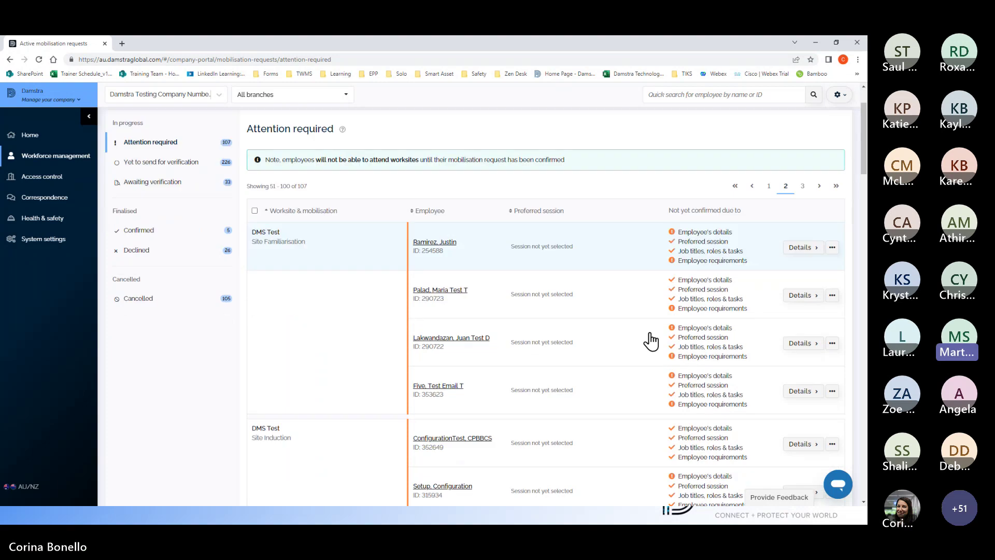
{"action": "scroll", "coordinate": [650, 338], "scroll_direction": "up", "scroll_amount": 3}
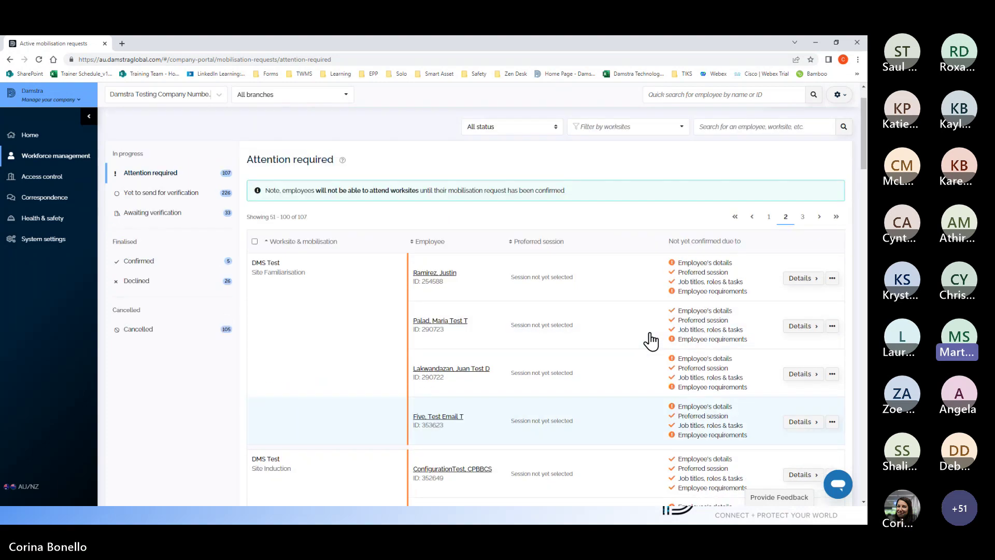
{"action": "scroll", "coordinate": [639, 335], "scroll_direction": "down", "scroll_amount": 2}
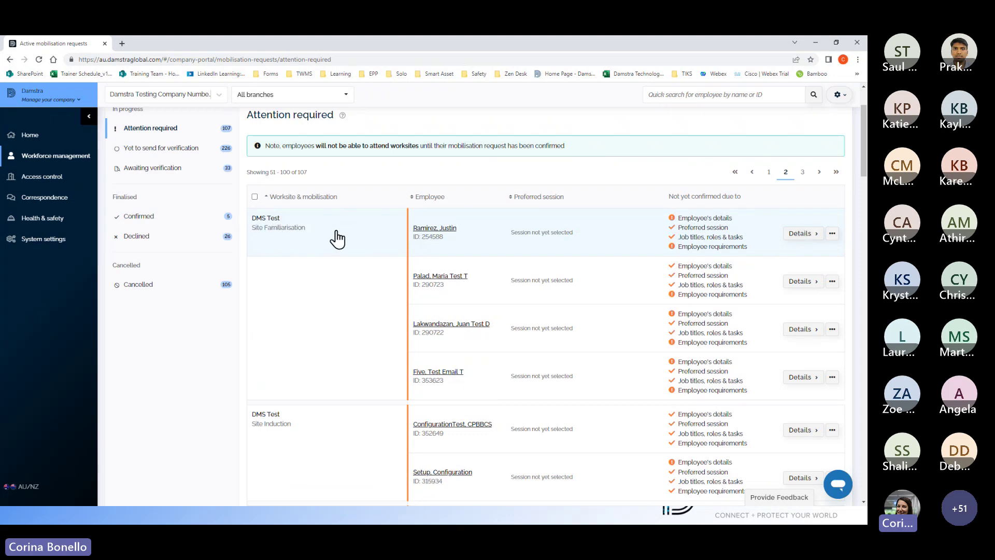
Step: Open the first DMS Test Site Familiarisation request's details and scroll to its missing mandatory information
{"action": "left_click", "coordinate": [798, 237]}
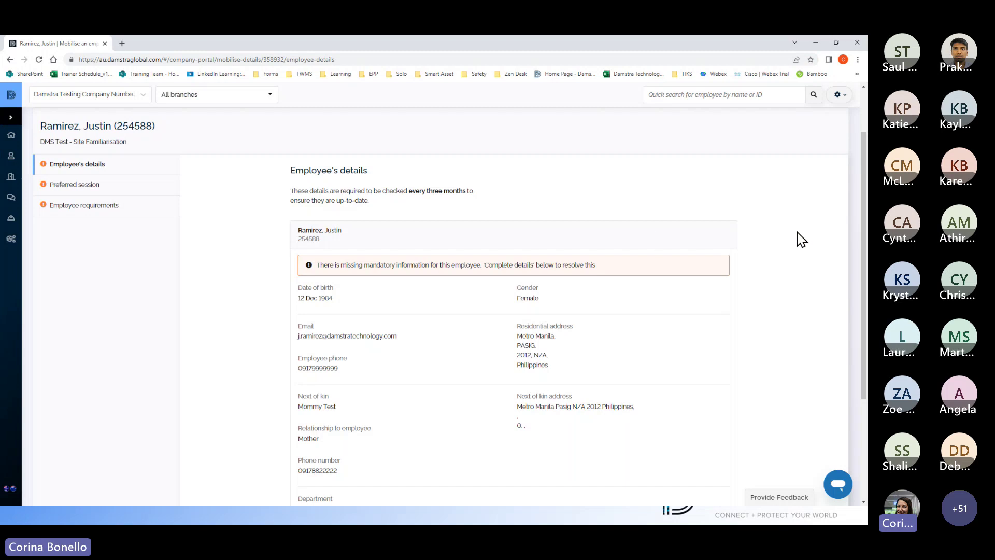
{"action": "scroll", "coordinate": [534, 282], "scroll_direction": "down", "scroll_amount": 3}
{"action": "scroll", "coordinate": [516, 290], "scroll_direction": "up", "scroll_amount": 4}
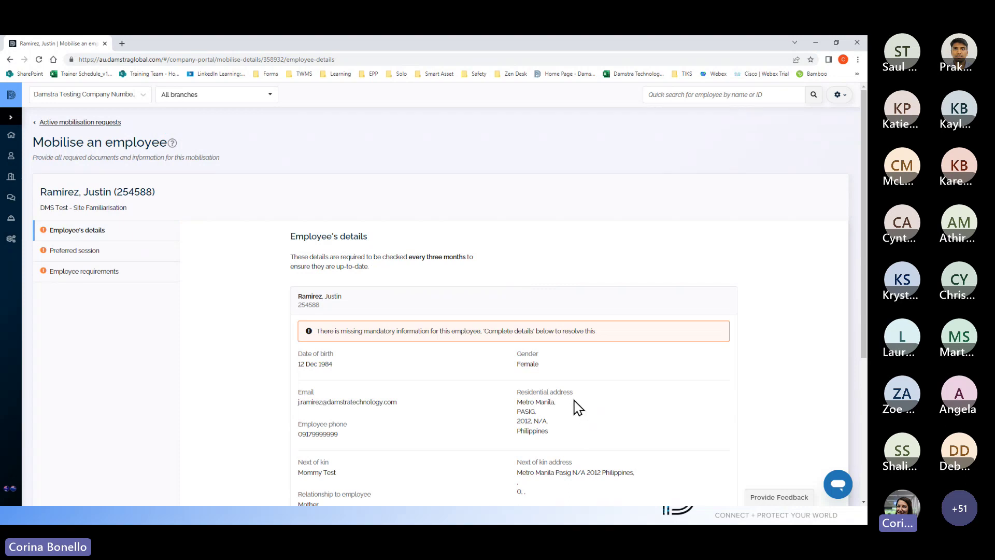
{"action": "scroll", "coordinate": [261, 342], "scroll_direction": "down", "scroll_amount": 3}
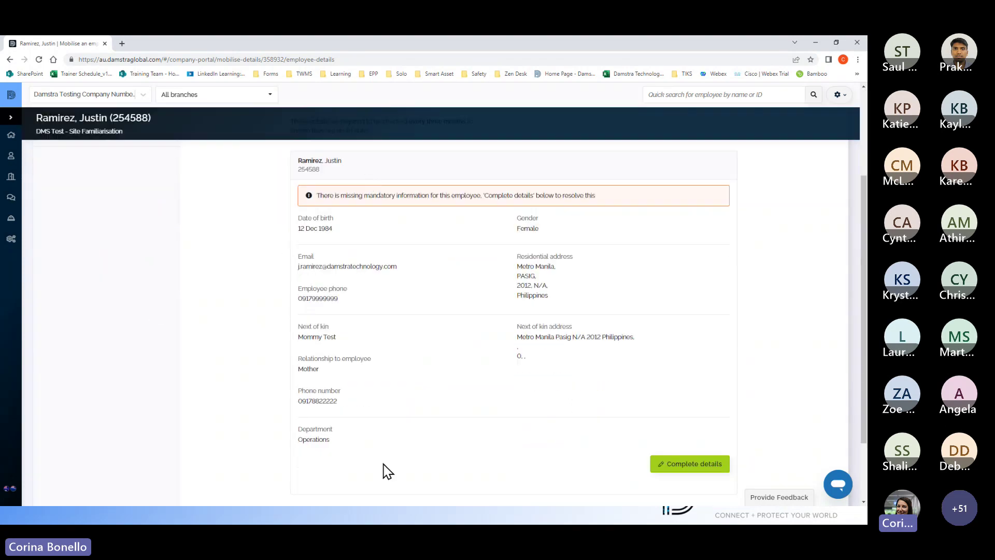
Step: In Complete details, set the mobile country code to Australia and the number to 415 554
{"action": "left_click", "coordinate": [696, 466]}
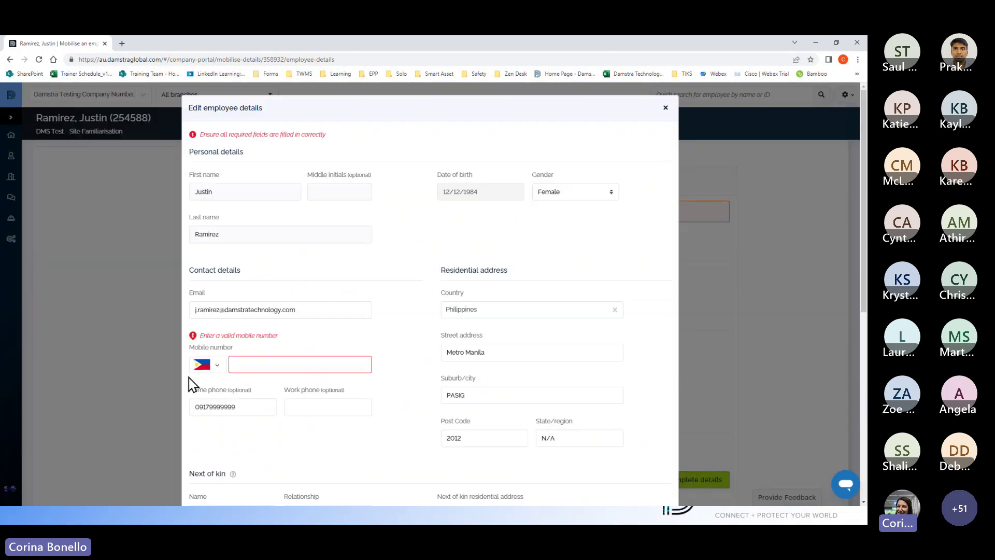
{"action": "left_click", "coordinate": [210, 365]}
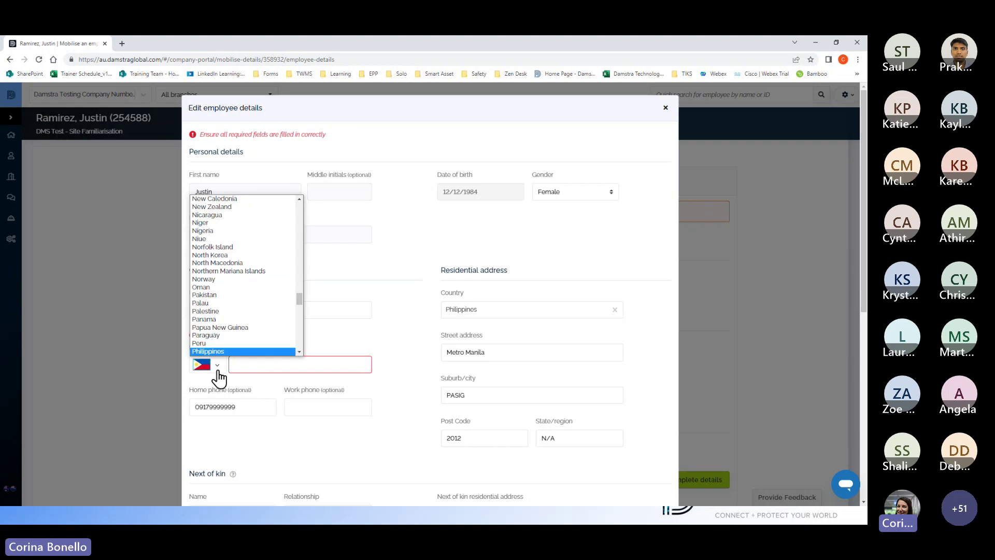
{"action": "left_click", "coordinate": [250, 362]}
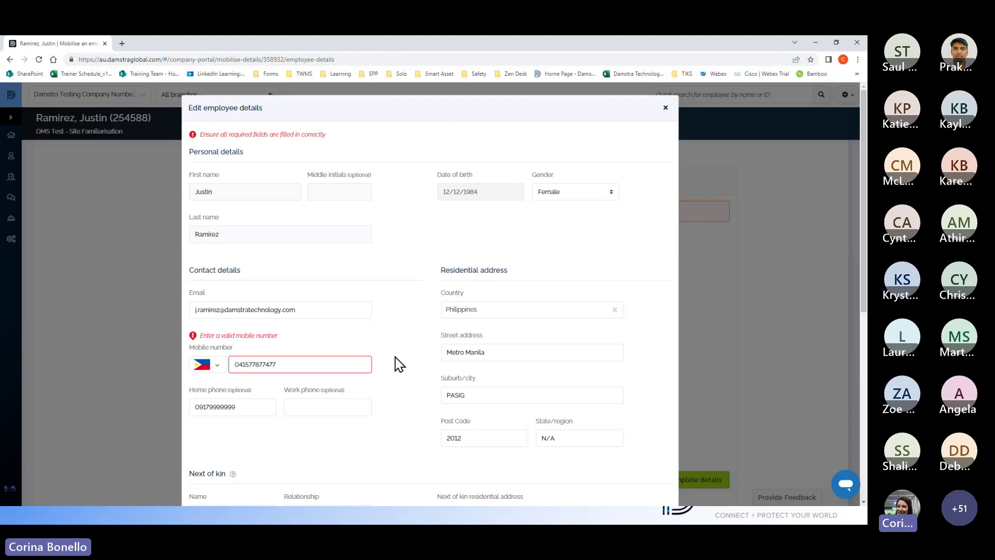
{"action": "left_click", "coordinate": [220, 363]}
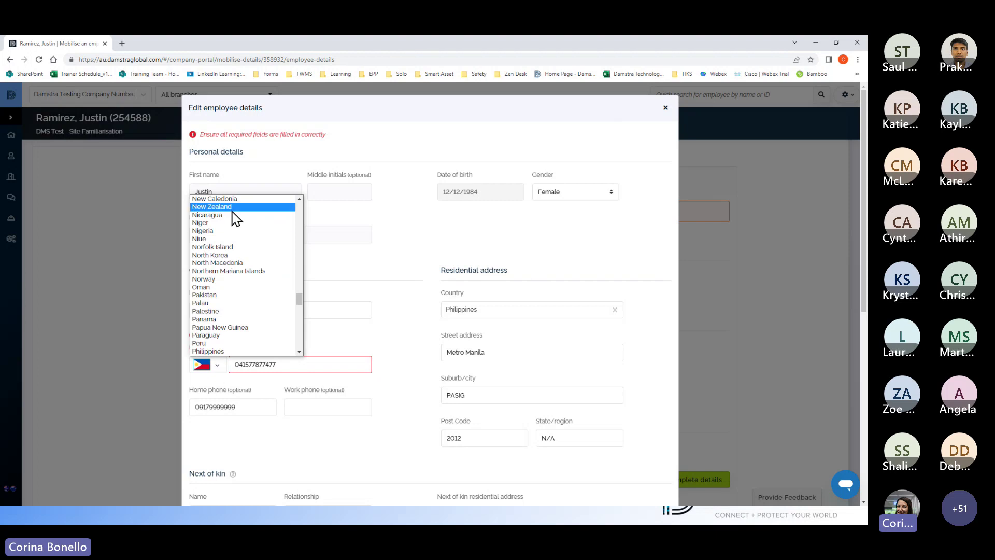
{"action": "scroll", "coordinate": [233, 223], "scroll_direction": "up", "scroll_amount": 15}
{"action": "scroll", "coordinate": [233, 225], "scroll_direction": "up", "scroll_amount": 10}
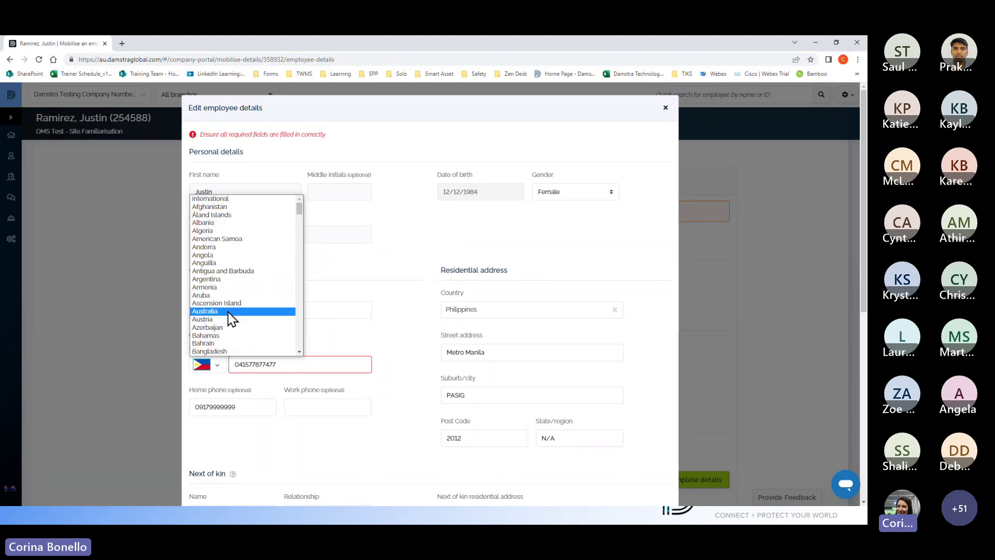
{"action": "left_click", "coordinate": [218, 311]}
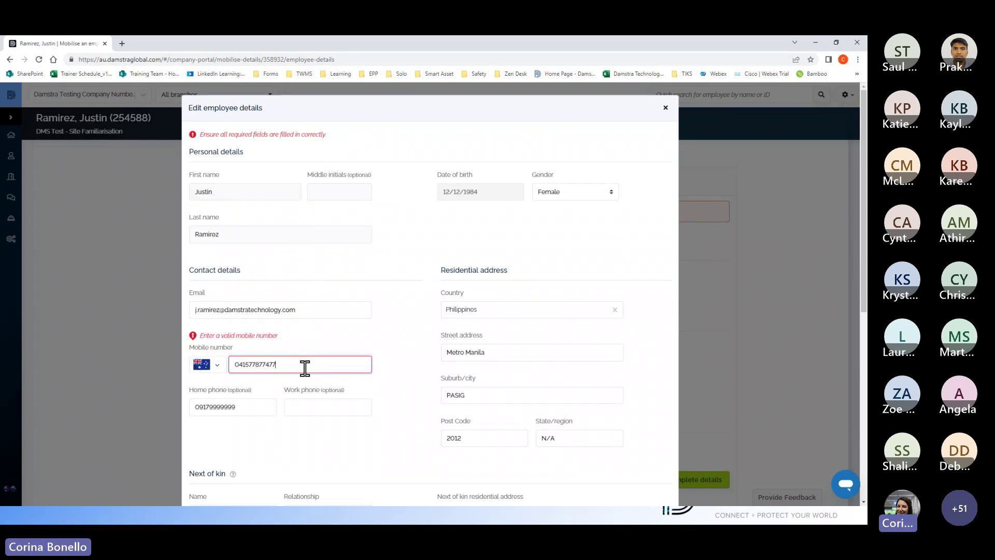
{"action": "left_click_drag", "start_coordinate": [304, 368], "coordinate": [186, 377]}
{"action": "key", "text": "BackSpace"}
{"action": "key", "text": "BackSpace"}
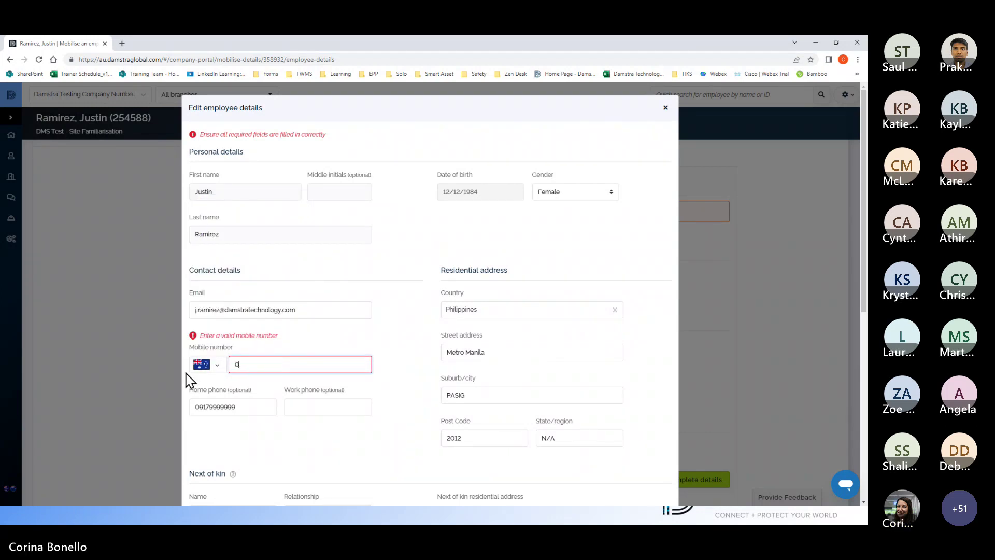
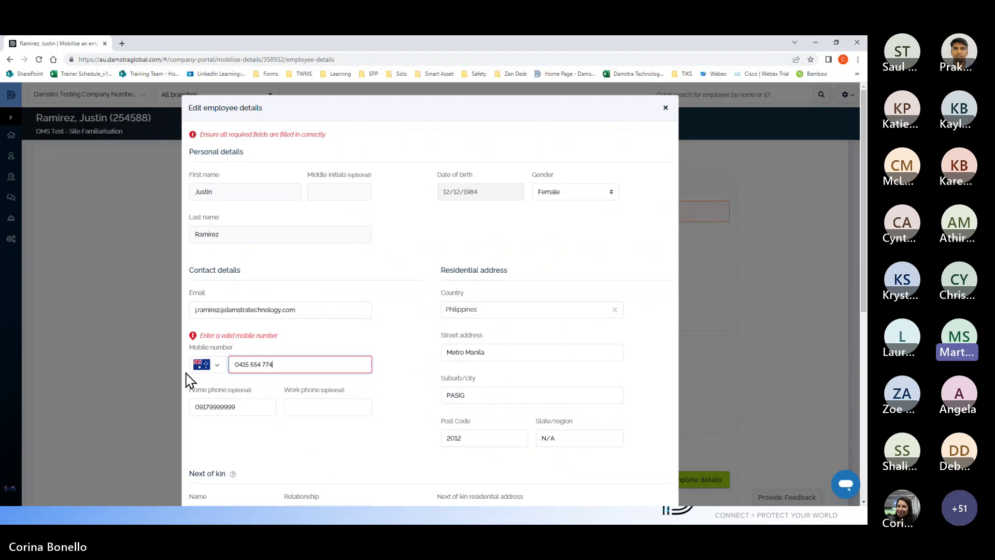
{"action": "left_click", "coordinate": [405, 392]}
Step: Set the next of kin's address to Same as employee and update the details
{"action": "scroll", "coordinate": [405, 392], "scroll_direction": "down", "scroll_amount": 4}
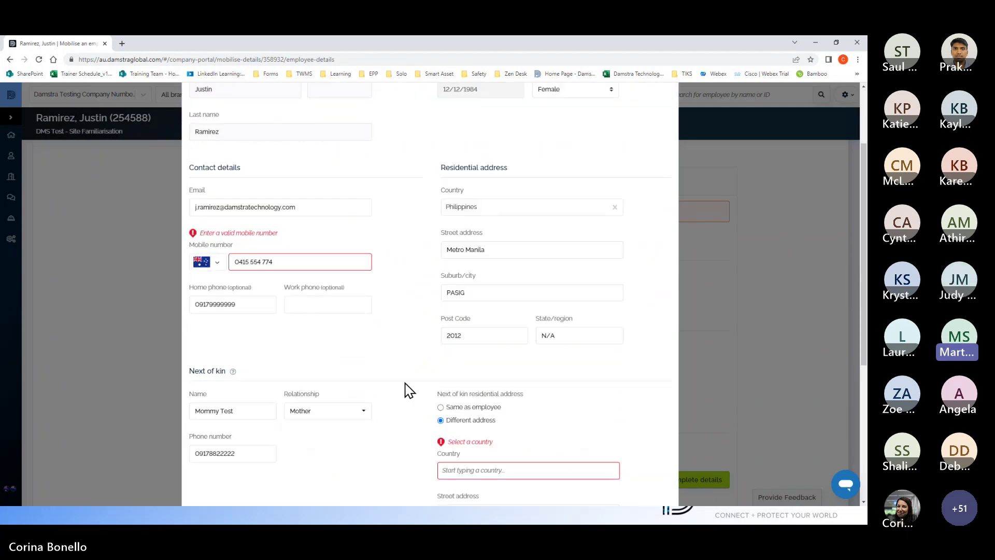
{"action": "scroll", "coordinate": [505, 265], "scroll_direction": "down", "scroll_amount": 2}
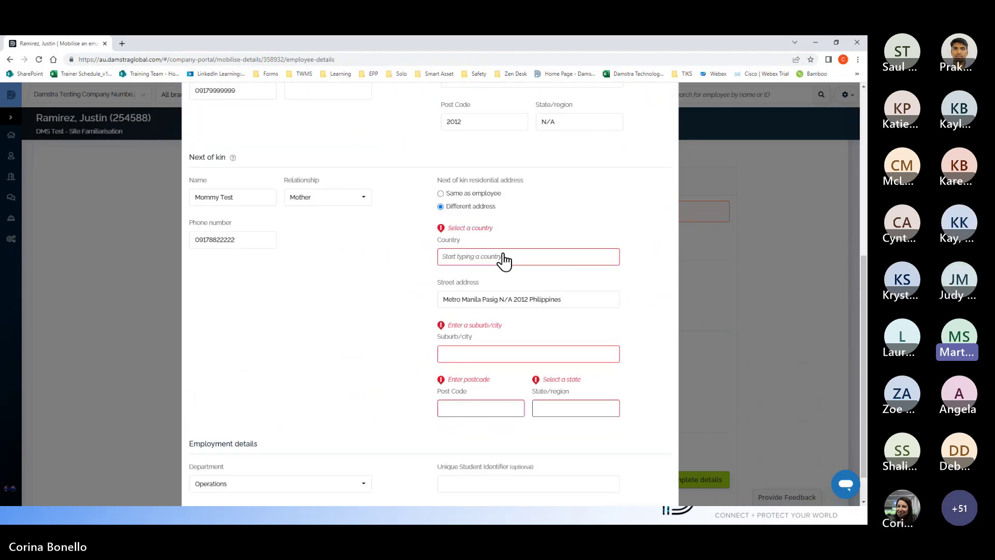
{"action": "left_click", "coordinate": [441, 194]}
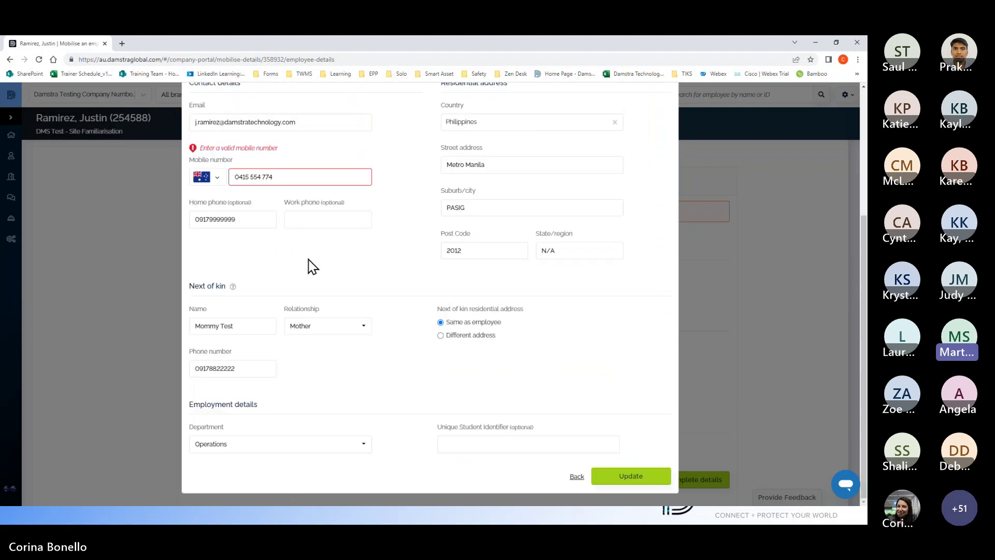
{"action": "left_click", "coordinate": [638, 478]}
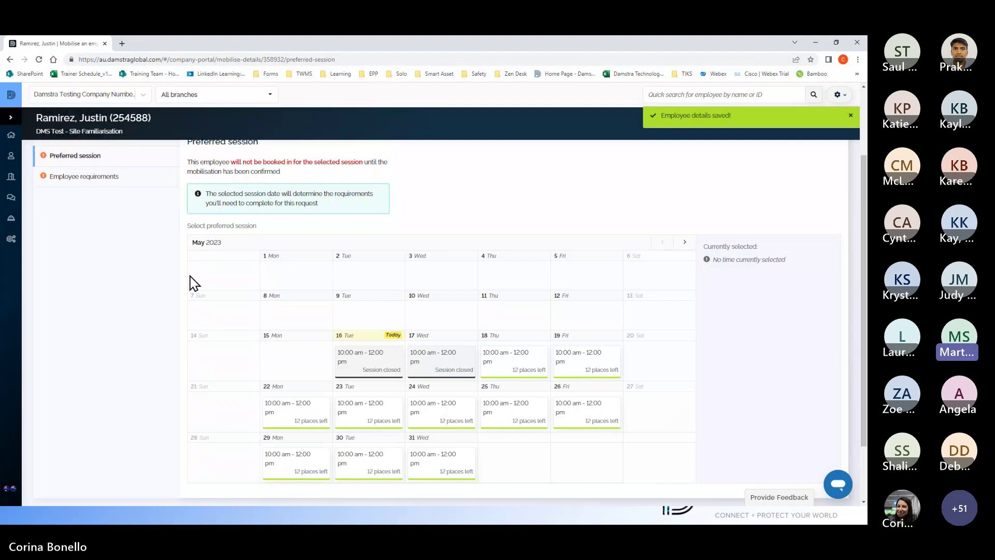
{"action": "scroll", "coordinate": [379, 412], "scroll_direction": "up", "scroll_amount": 2}
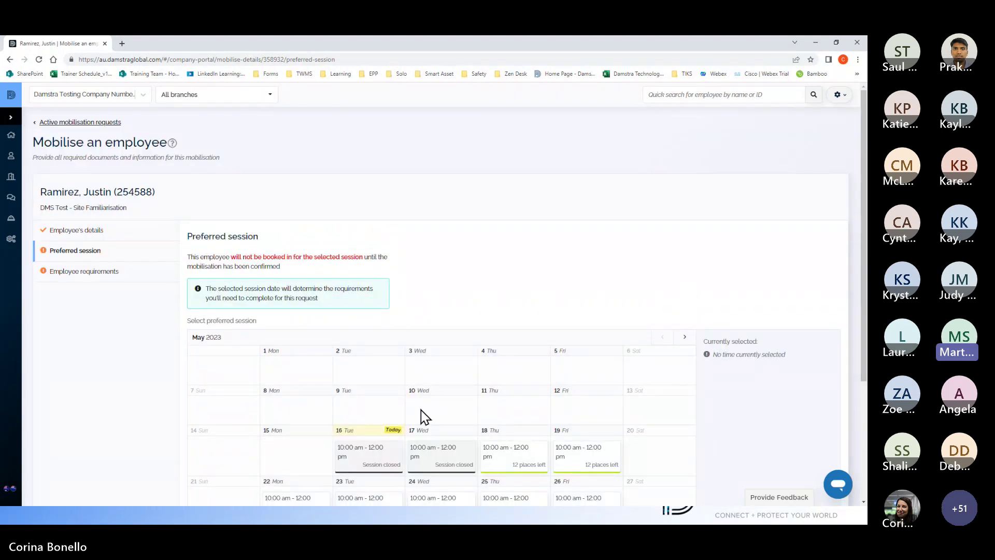
{"action": "scroll", "coordinate": [590, 404], "scroll_direction": "down", "scroll_amount": 4}
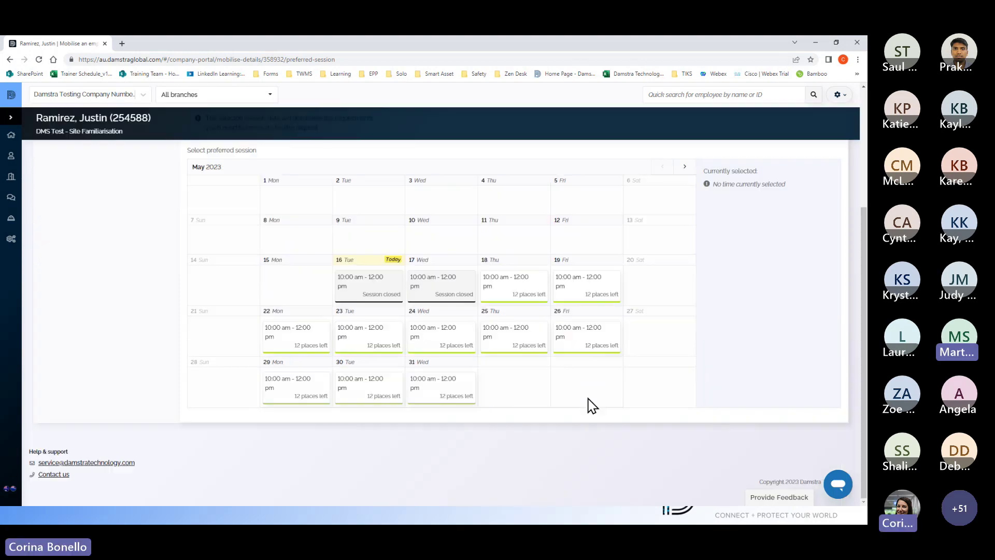
{"action": "scroll", "coordinate": [592, 407], "scroll_direction": "up", "scroll_amount": 4}
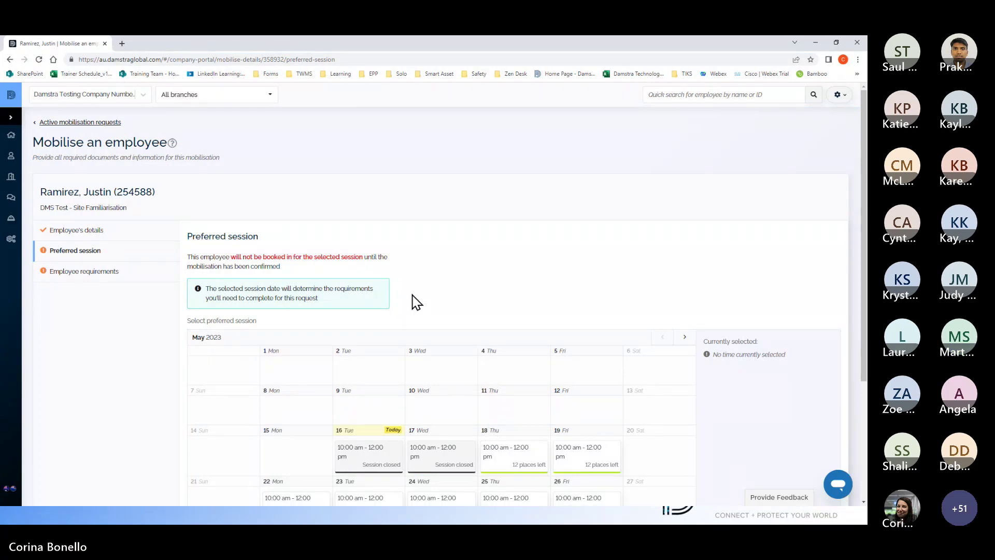
{"action": "scroll", "coordinate": [775, 378], "scroll_direction": "down", "scroll_amount": 3}
{"action": "scroll", "coordinate": [777, 393], "scroll_direction": "up", "scroll_amount": 3}
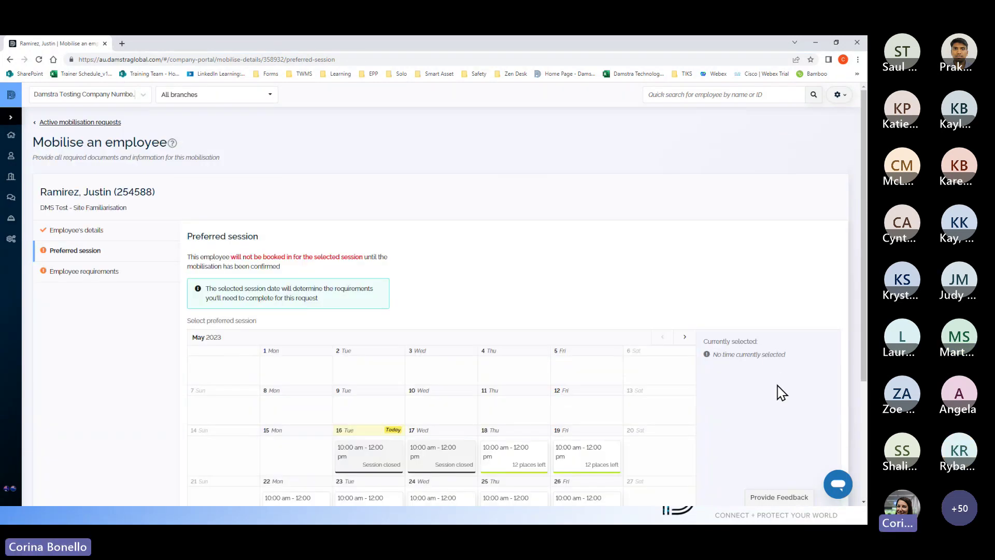
Step: Review the Yet to send for verification and Awaiting verification lists, then return Home and switch to the slides
{"action": "left_click", "coordinate": [67, 122]}
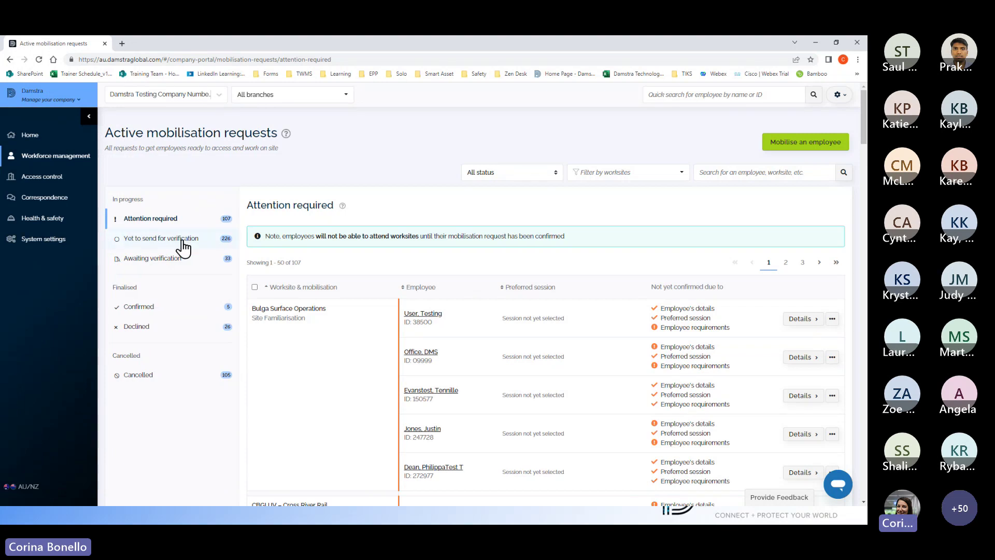
{"action": "left_click", "coordinate": [152, 239]}
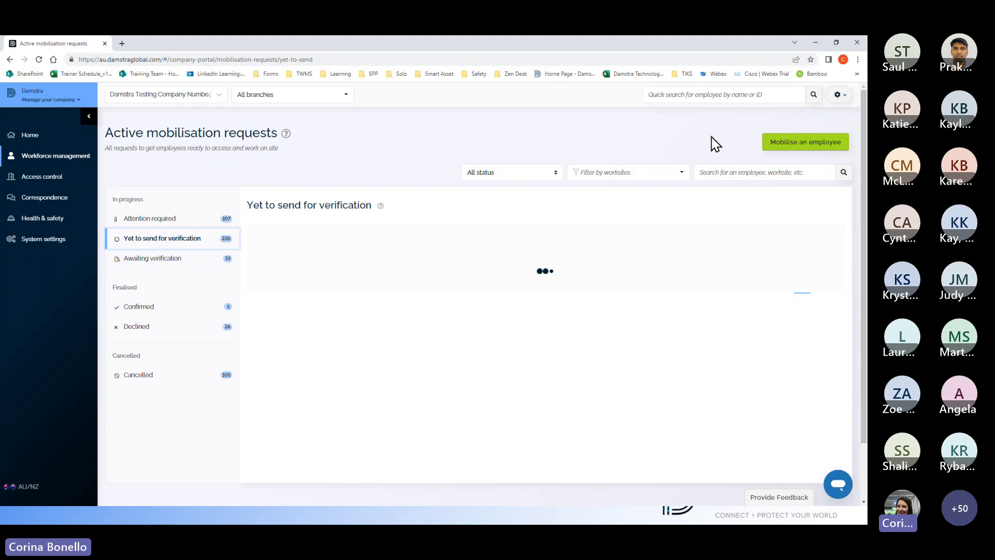
{"action": "left_click", "coordinate": [156, 263]}
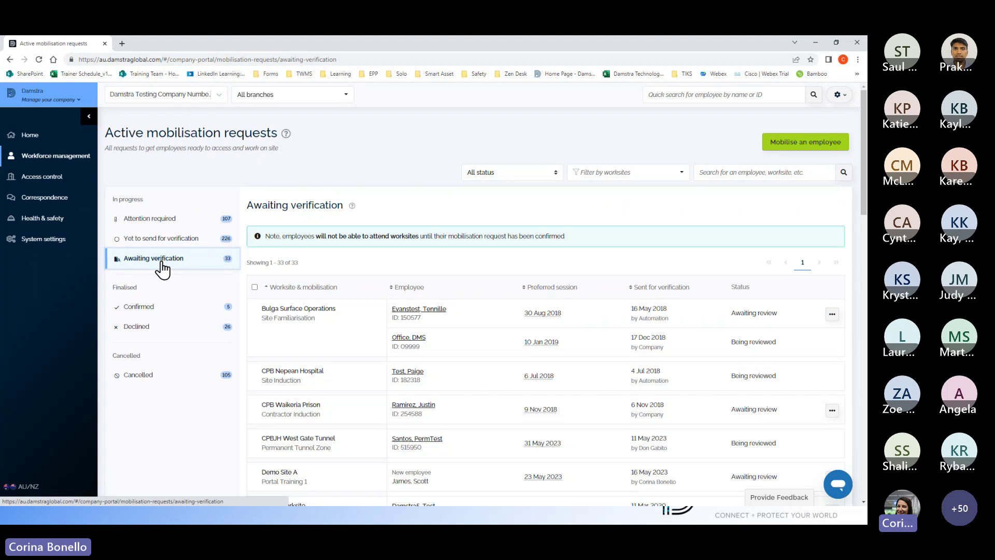
{"action": "left_click", "coordinate": [31, 134]}
{"action": "key", "text": "alt+Tab"}
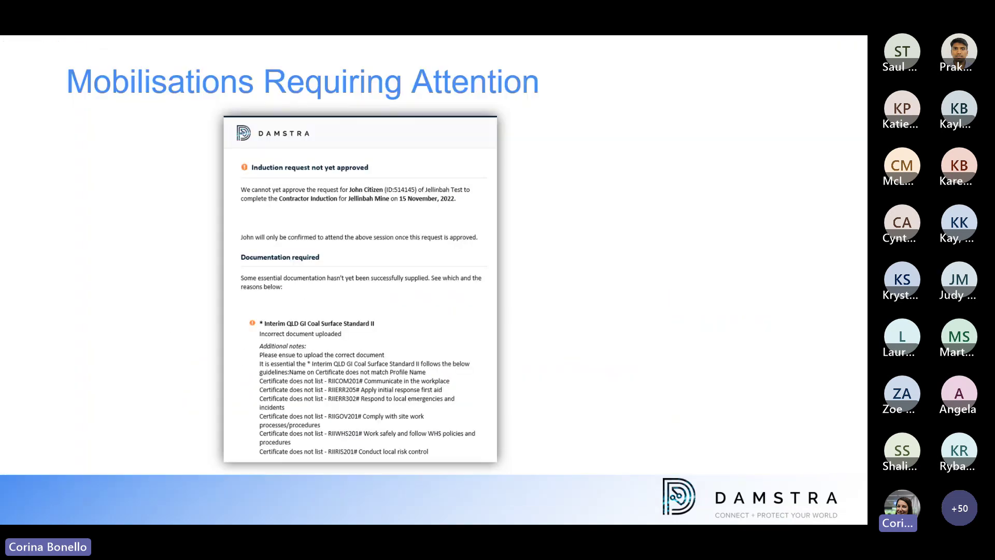
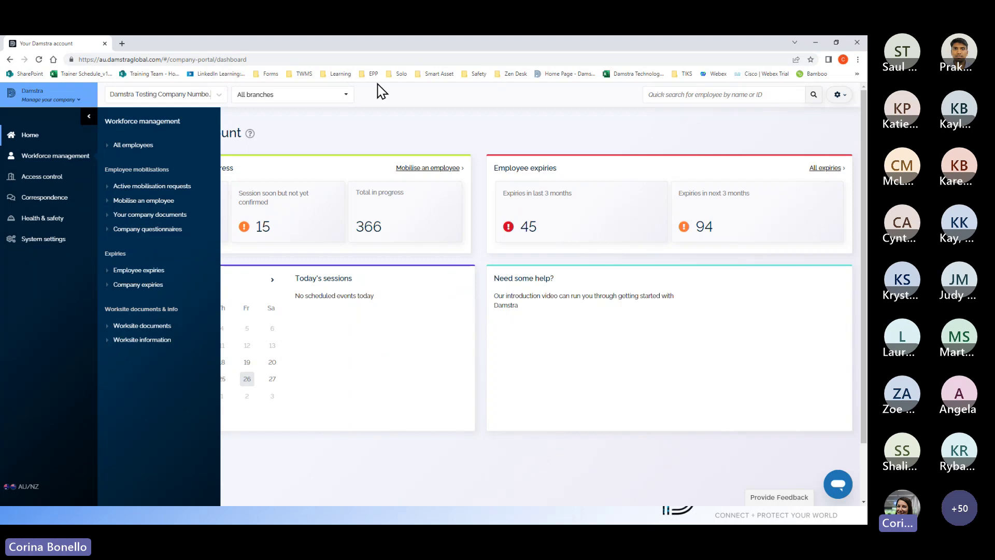
Step: Close the flyout and open Employee Expiries from the 'Expires in next 3 months' dashboard card
{"action": "left_click", "coordinate": [378, 130]}
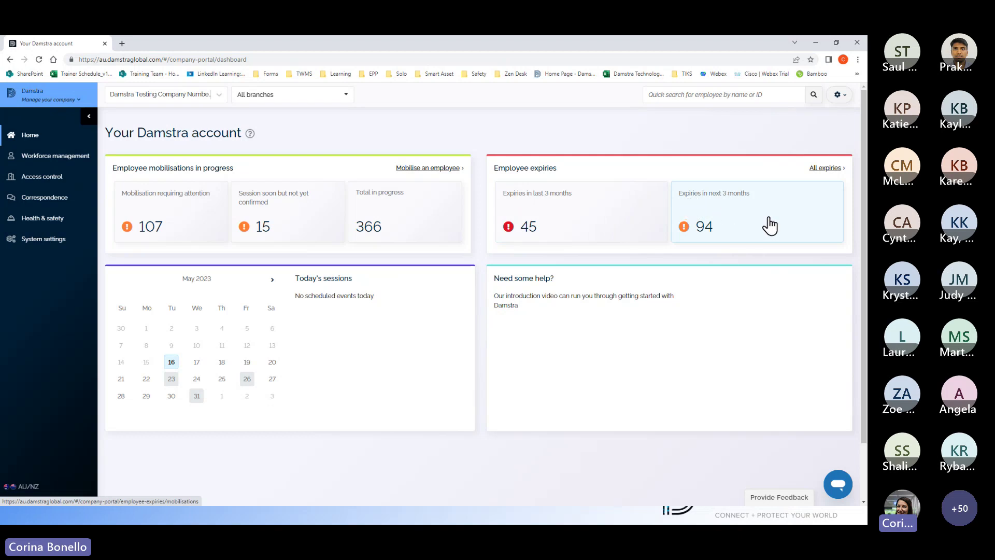
{"action": "left_click", "coordinate": [702, 226]}
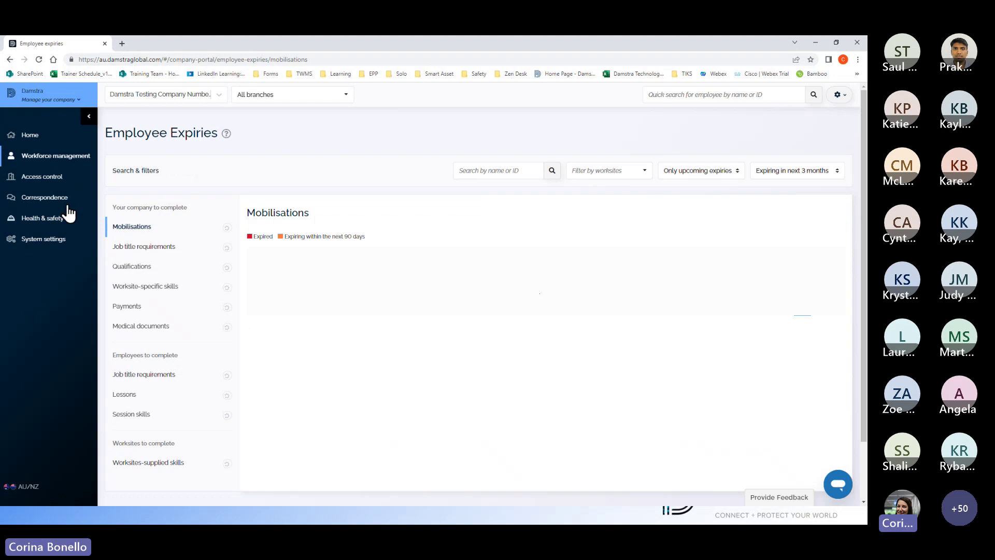
{"action": "left_click", "coordinate": [63, 160]}
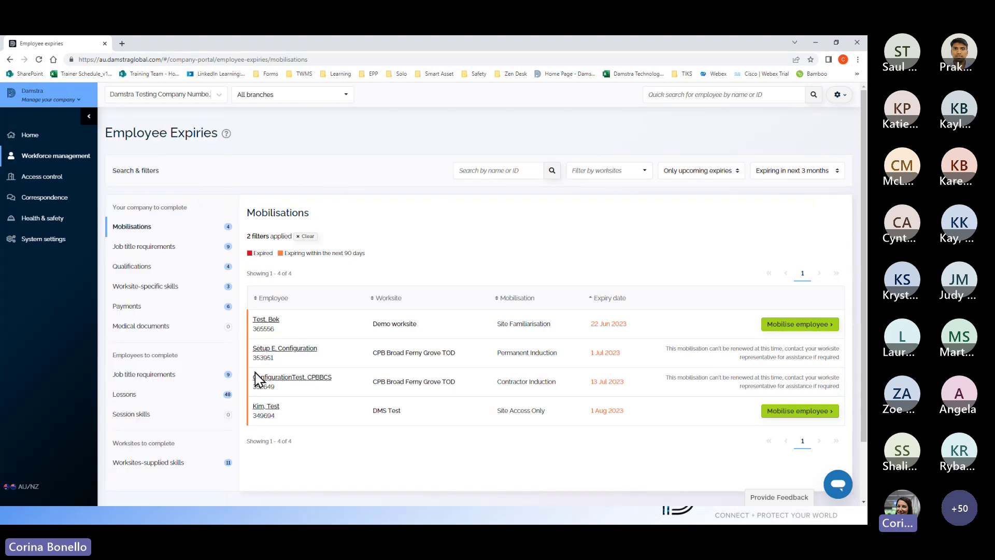
Step: List the expiring job title requirements and start an upload for the Bengalla Restricted Lock Holder row
{"action": "left_click", "coordinate": [149, 247]}
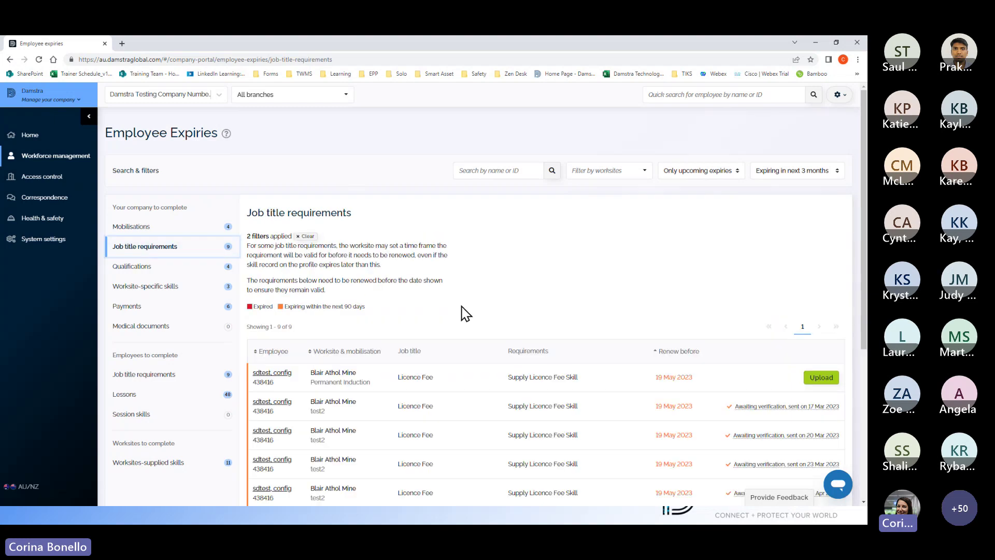
{"action": "scroll", "coordinate": [463, 313], "scroll_direction": "down", "scroll_amount": 3}
{"action": "scroll", "coordinate": [275, 257], "scroll_direction": "up", "scroll_amount": 2}
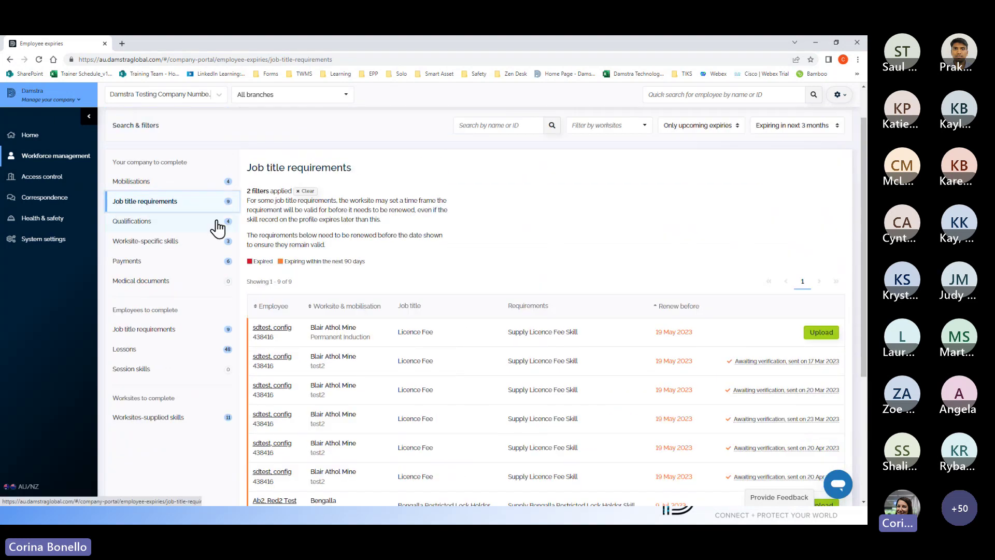
{"action": "scroll", "coordinate": [422, 357], "scroll_direction": "down", "scroll_amount": 1}
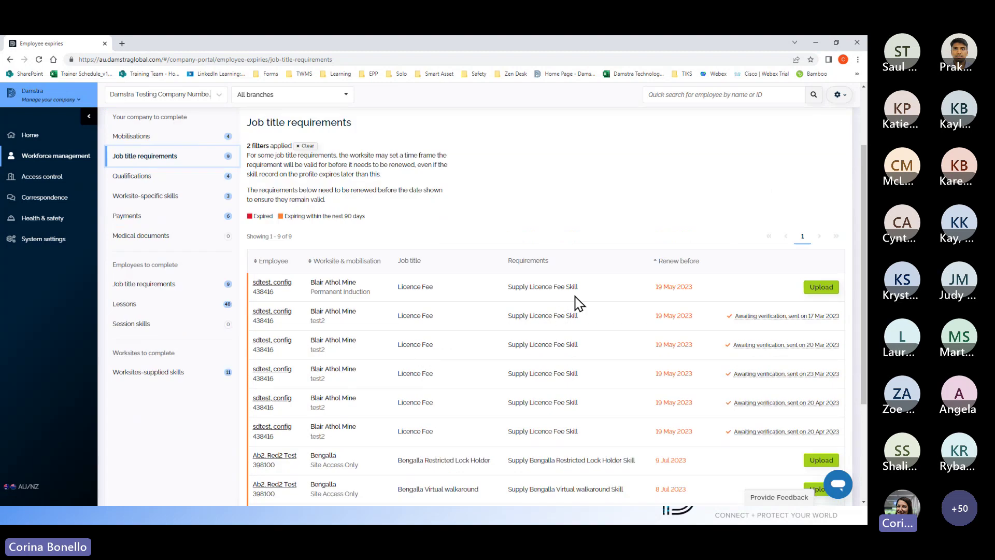
{"action": "scroll", "coordinate": [715, 313], "scroll_direction": "down", "scroll_amount": 3}
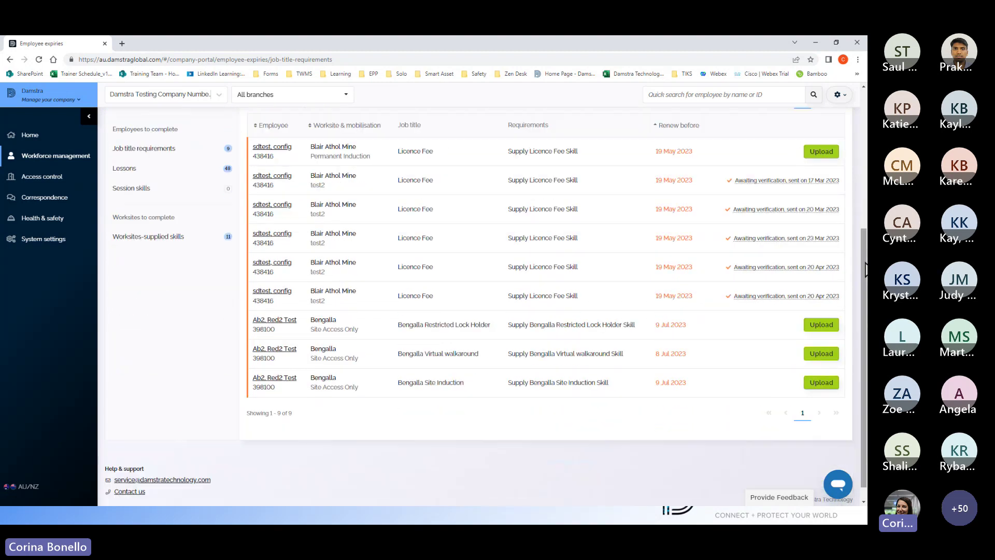
{"action": "scroll", "coordinate": [544, 237], "scroll_direction": "up", "scroll_amount": 1}
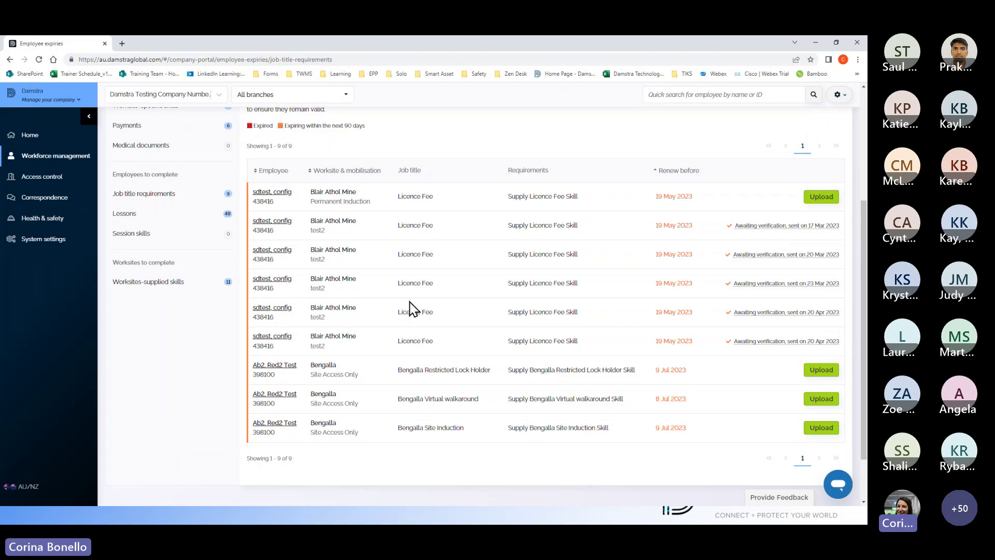
{"action": "scroll", "coordinate": [444, 381], "scroll_direction": "down", "scroll_amount": 1}
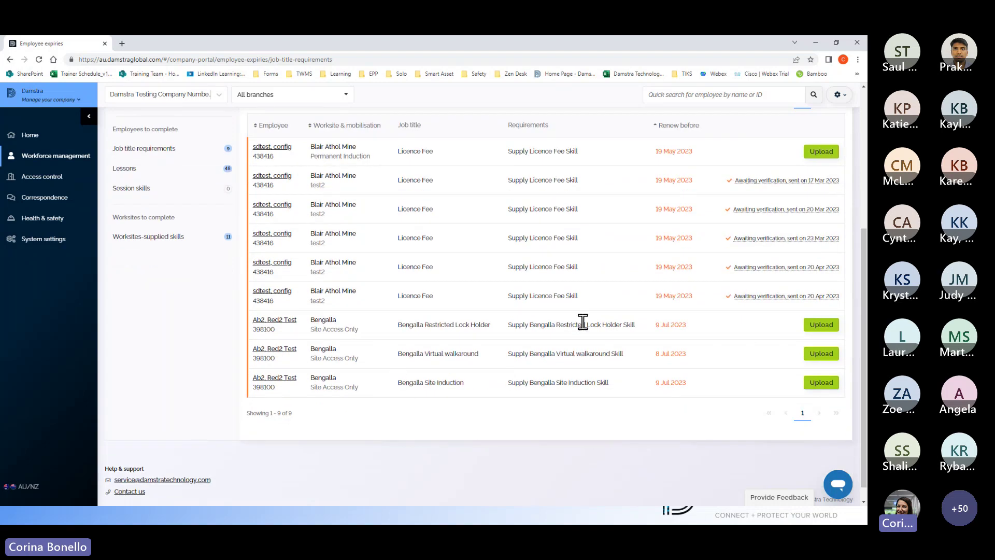
{"action": "left_click", "coordinate": [819, 325]}
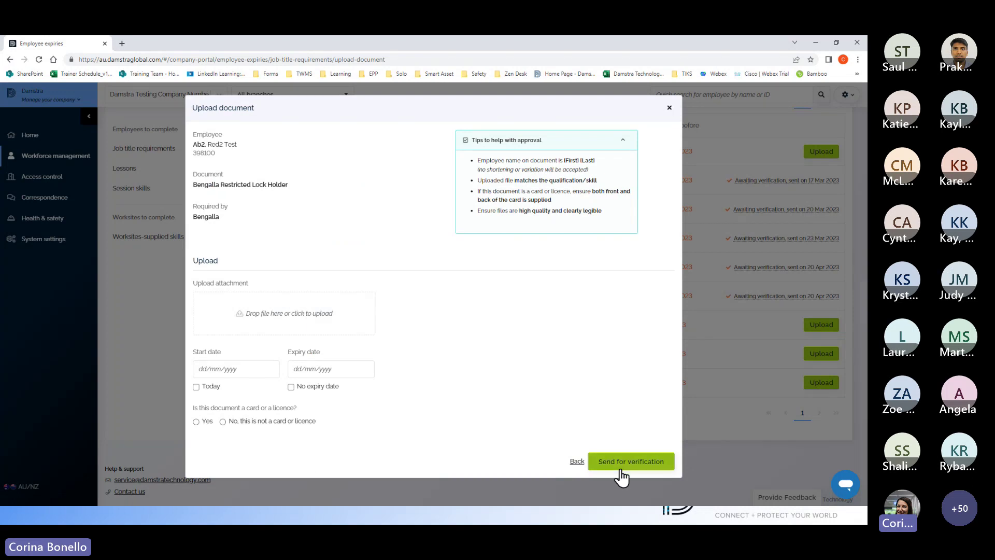
Step: Dismiss the Upload document dialog without attaching a file
{"action": "left_click", "coordinate": [669, 110]}
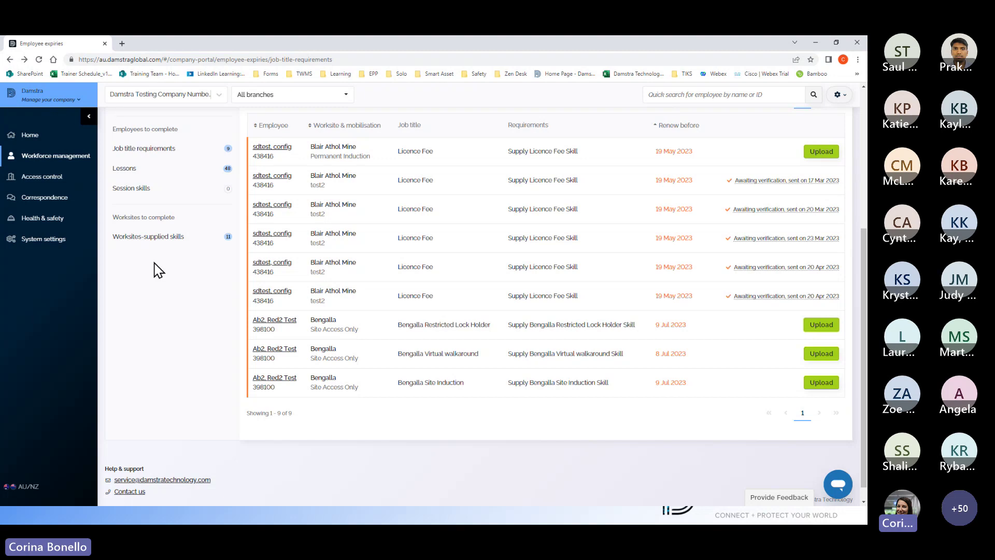
Step: Scroll through the nine job title requirements, including the pending Bengalla items due 9 Jul 2023
{"action": "scroll", "coordinate": [155, 269], "scroll_direction": "up", "scroll_amount": 2}
{"action": "scroll", "coordinate": [155, 270], "scroll_direction": "up", "scroll_amount": 3}
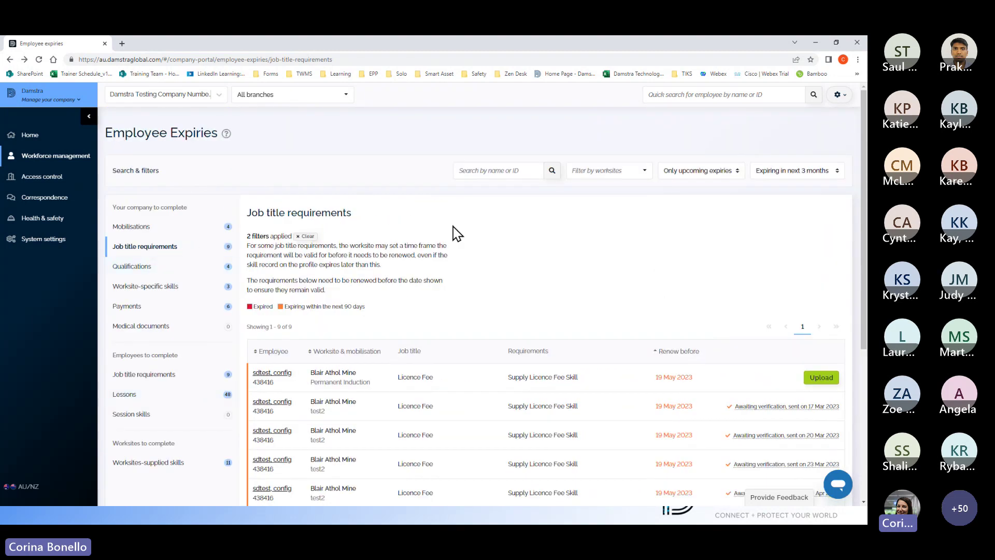
{"action": "scroll", "coordinate": [456, 233], "scroll_direction": "down", "scroll_amount": 3}
{"action": "scroll", "coordinate": [456, 233], "scroll_direction": "down", "scroll_amount": 2}
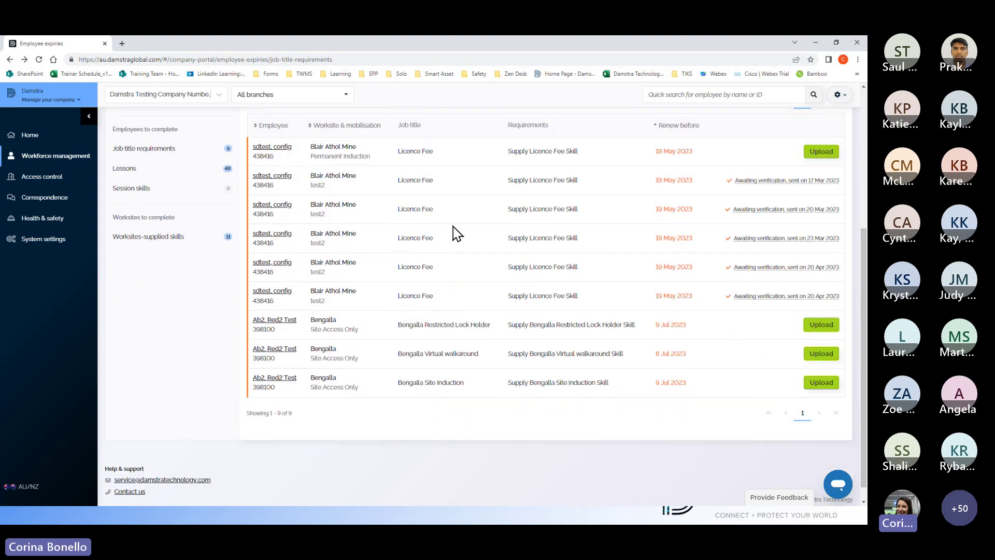
Step: Present the Creating User Accounts slide, then return to the portal's System settings options
{"action": "key", "text": "alt+Tab"}
{"action": "key", "text": "Right"}
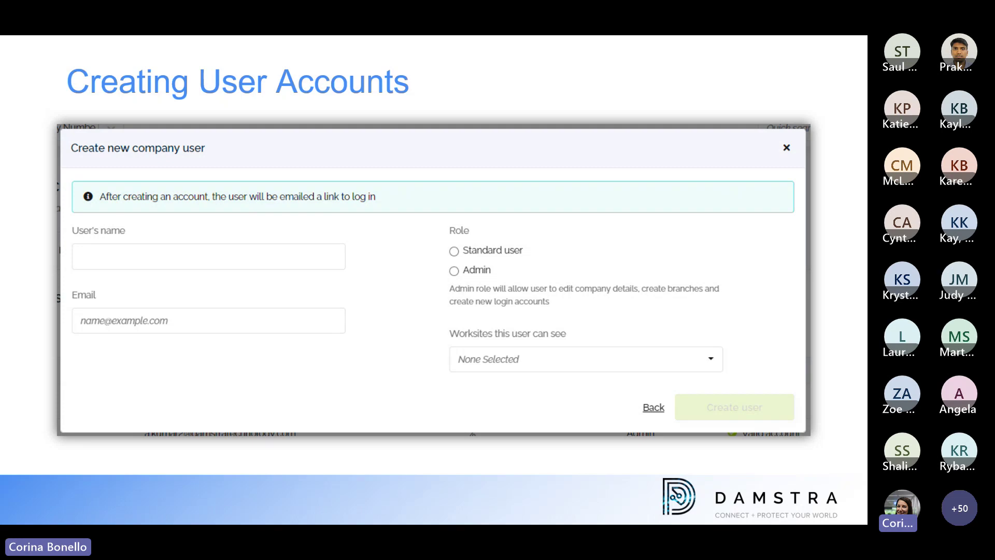
{"action": "key", "text": "alt+Tab"}
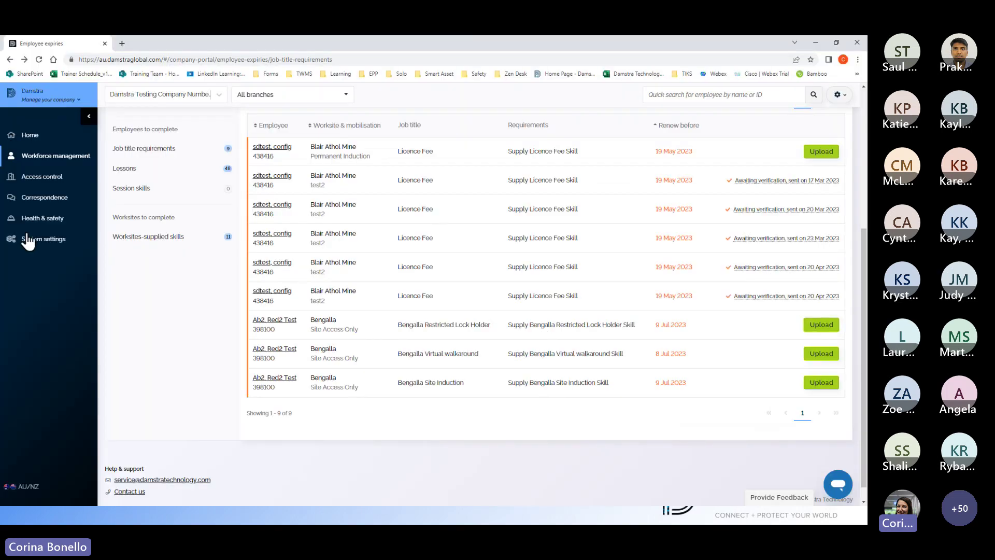
{"action": "left_click", "coordinate": [32, 241]}
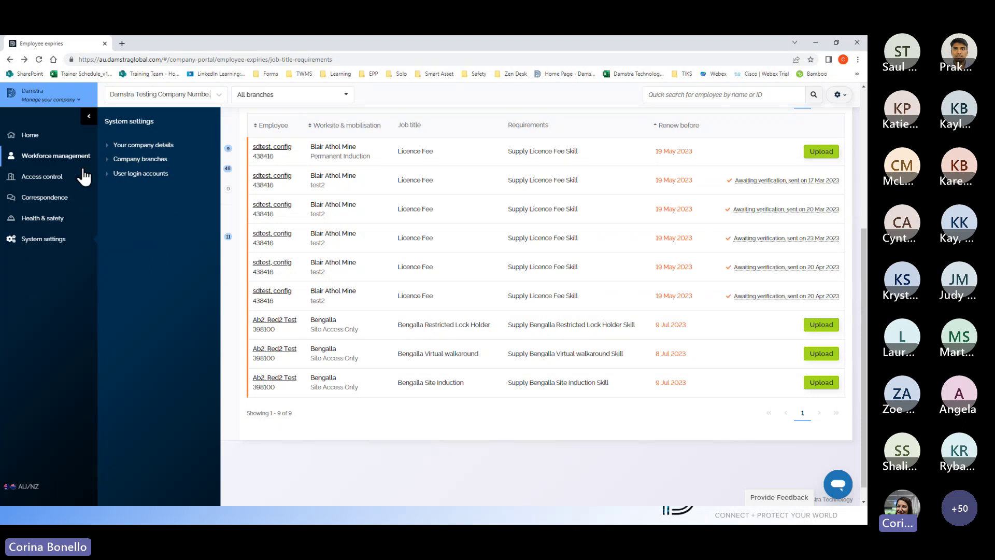
Step: Open User login accounts under System settings and browse the 54 company users
{"action": "left_click", "coordinate": [83, 120]}
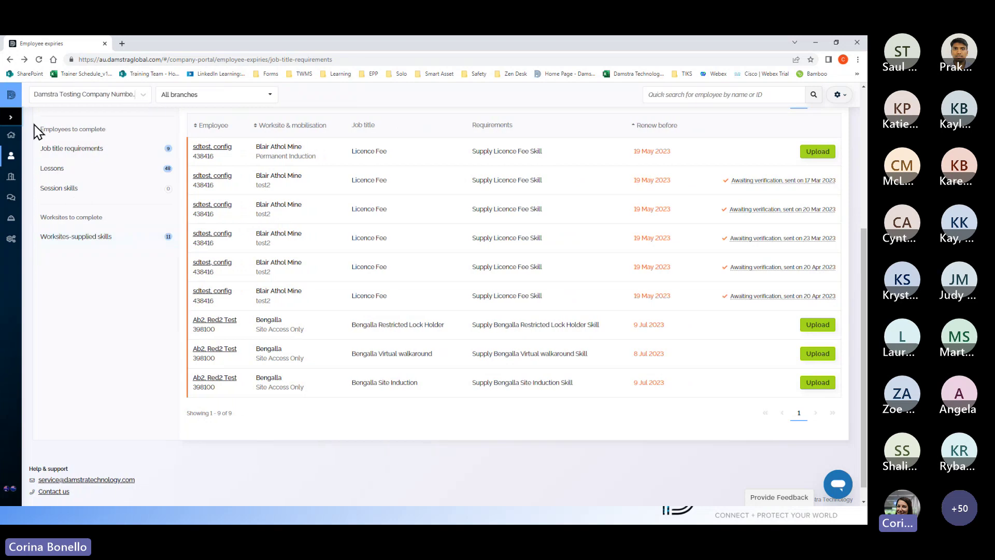
{"action": "left_click", "coordinate": [13, 121]}
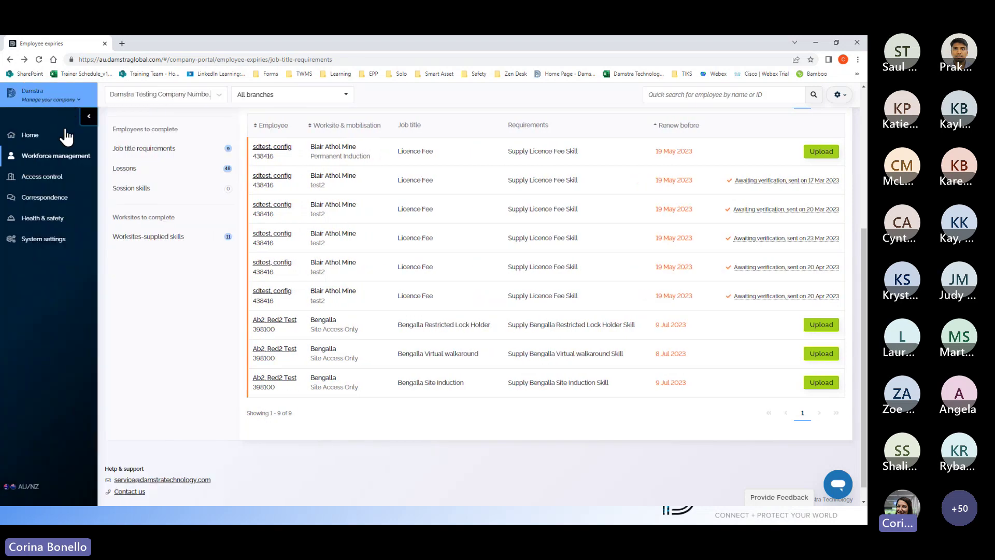
{"action": "left_click", "coordinate": [35, 240]}
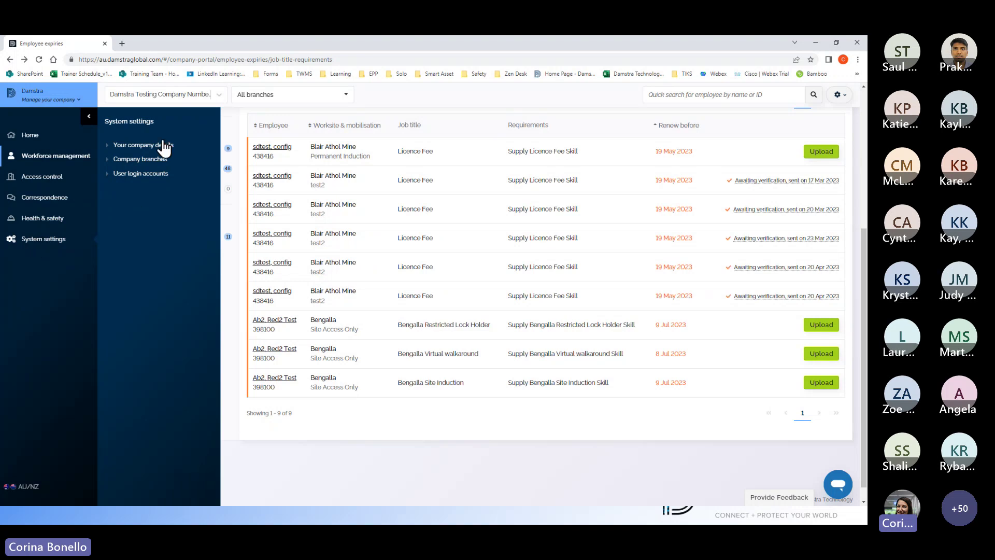
{"action": "left_click", "coordinate": [139, 178]}
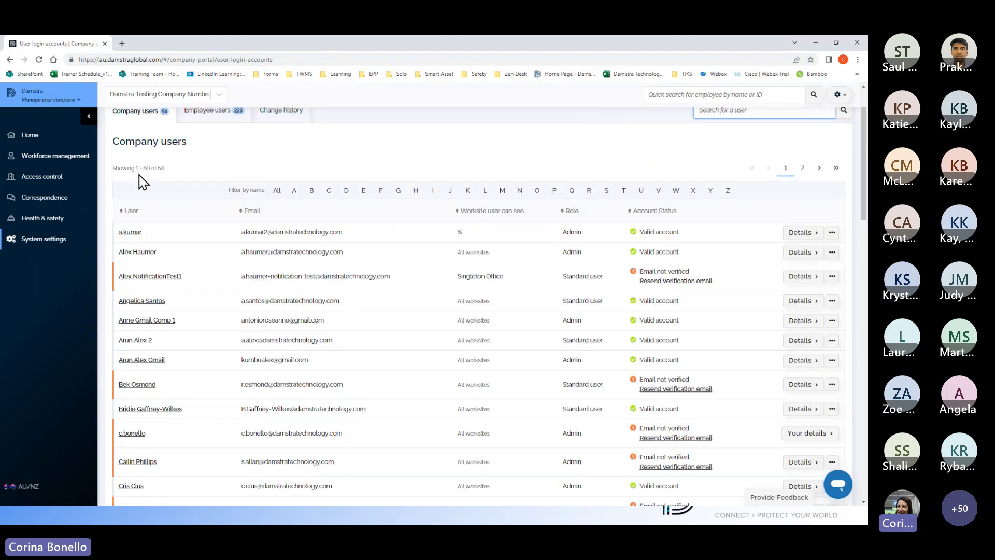
{"action": "scroll", "coordinate": [571, 313], "scroll_direction": "down", "scroll_amount": 5}
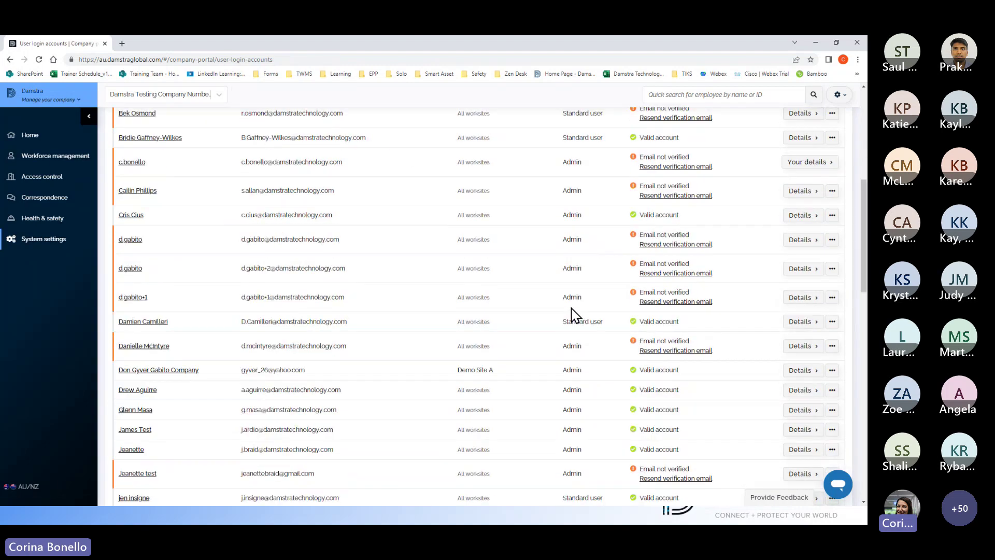
{"action": "scroll", "coordinate": [573, 313], "scroll_direction": "down", "scroll_amount": 6}
{"action": "scroll", "coordinate": [572, 313], "scroll_direction": "up", "scroll_amount": 6}
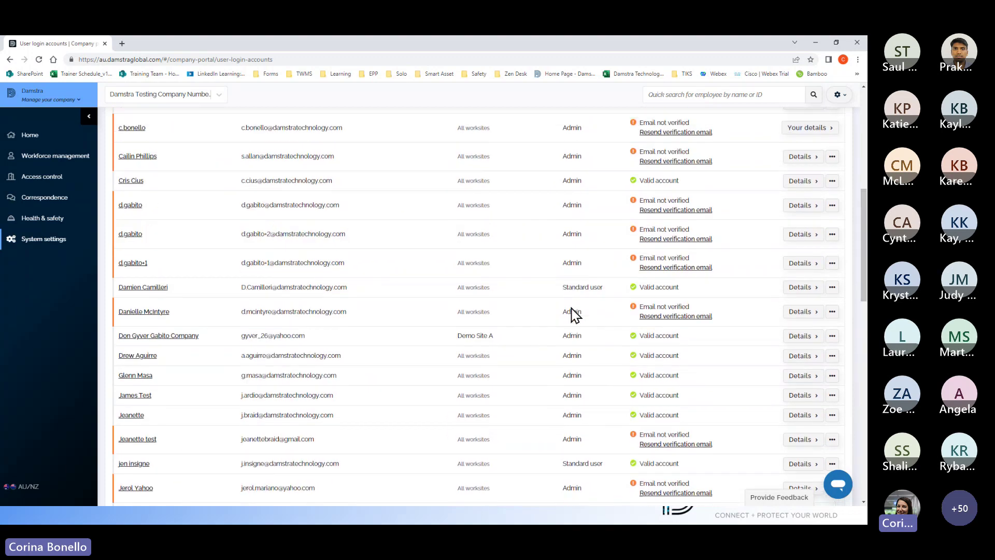
{"action": "scroll", "coordinate": [572, 313], "scroll_direction": "up", "scroll_amount": 7}
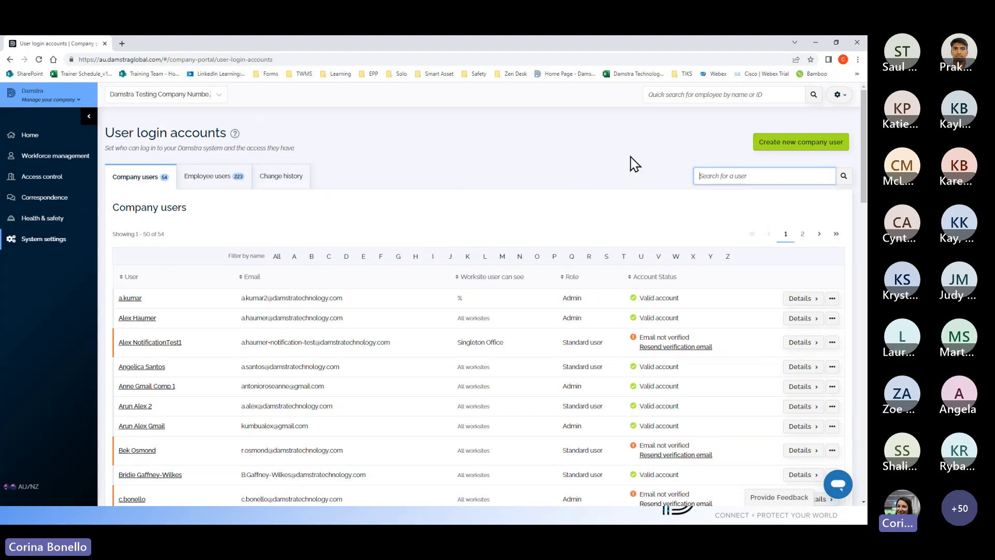
Step: Start a new company user and view the Worksites dropdown options
{"action": "left_click", "coordinate": [792, 152]}
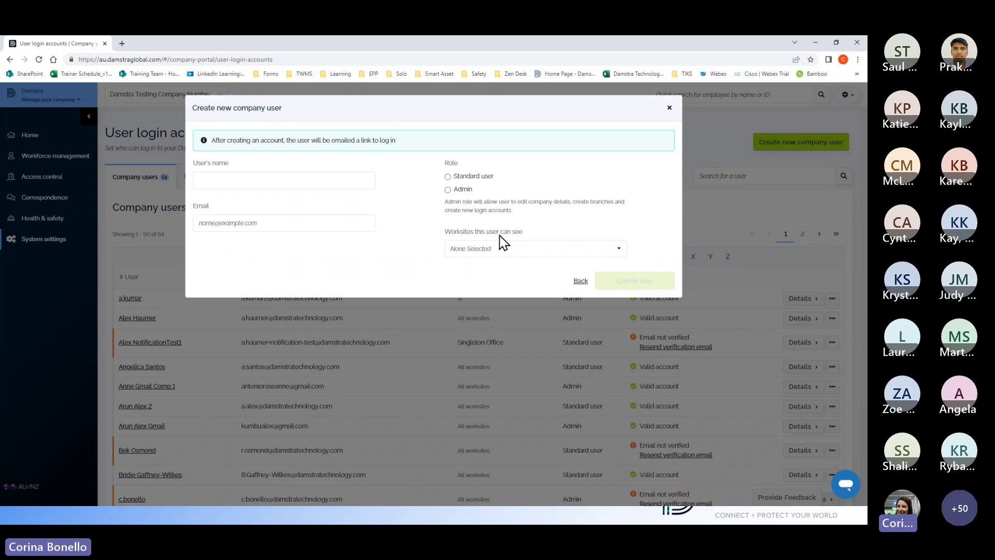
{"action": "left_click", "coordinate": [617, 250]}
{"action": "left_click", "coordinate": [618, 251]}
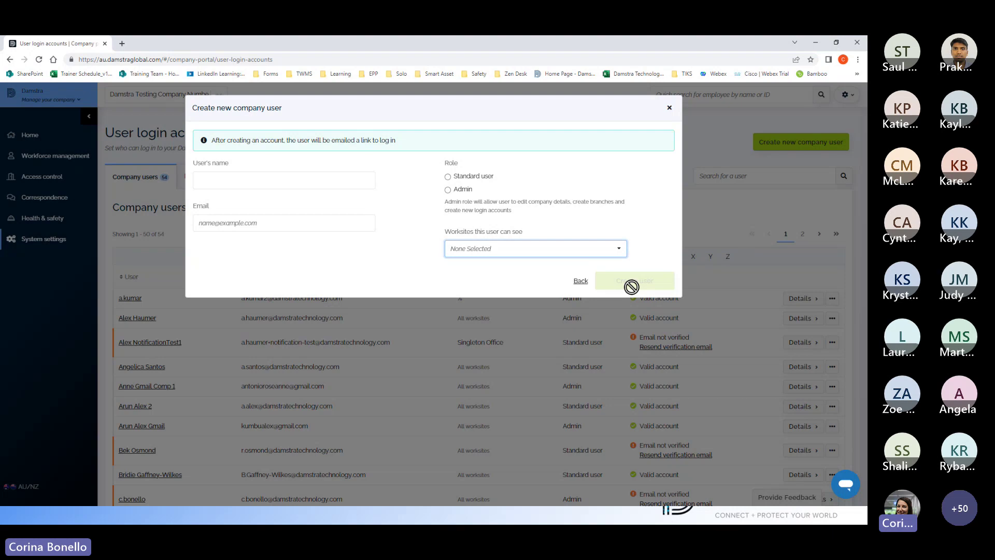
Step: Discard the new user form and advance the shared slides to Helpdesk
{"action": "left_click", "coordinate": [673, 112]}
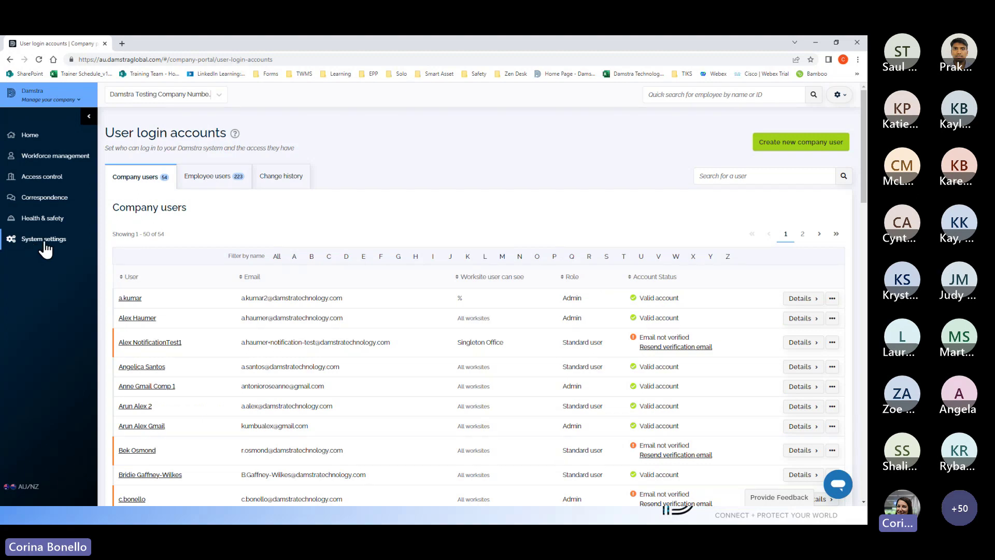
{"action": "key", "text": "alt+Tab"}
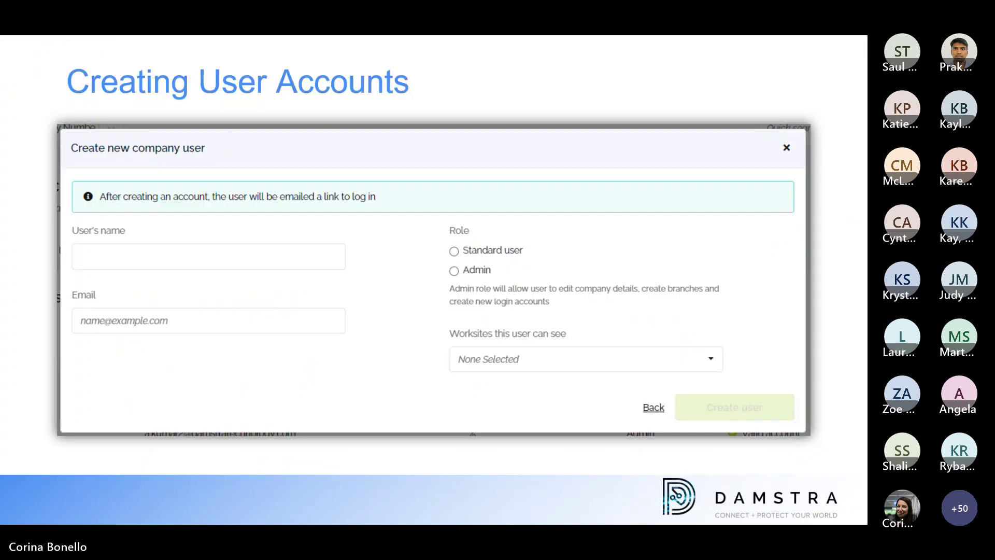
{"action": "key", "text": "Right"}
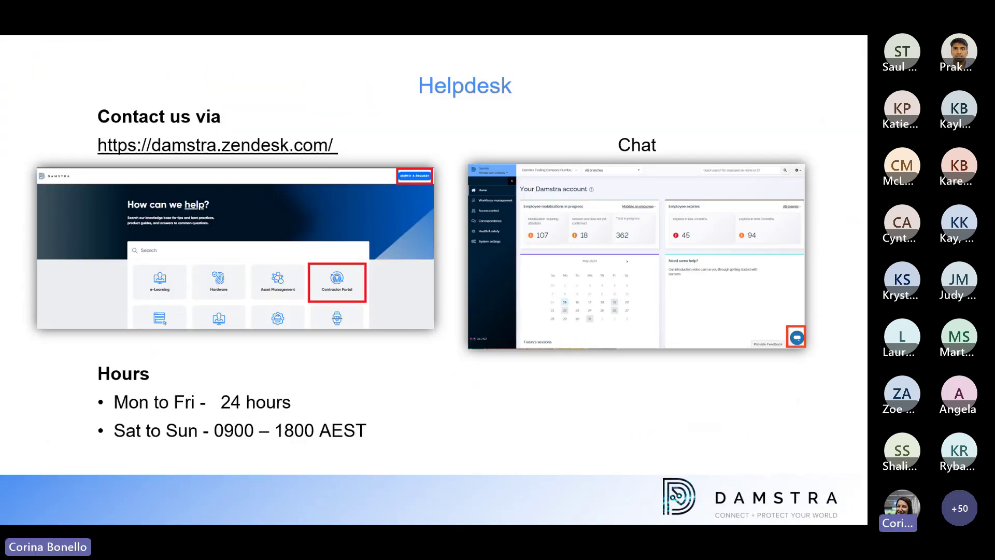